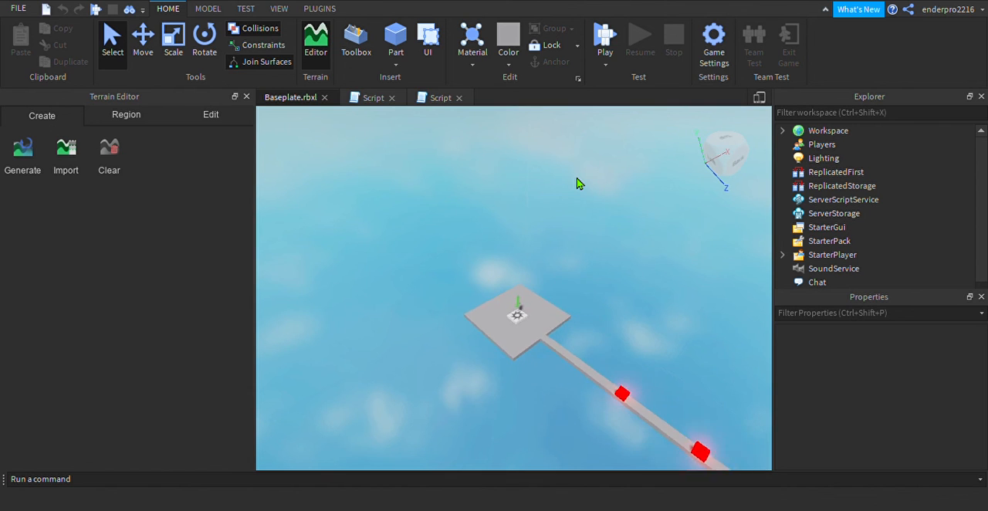
Survey the whole obstacle course, from the platform at its far end to the coloured jump tiles and back
key("q")
key("s")
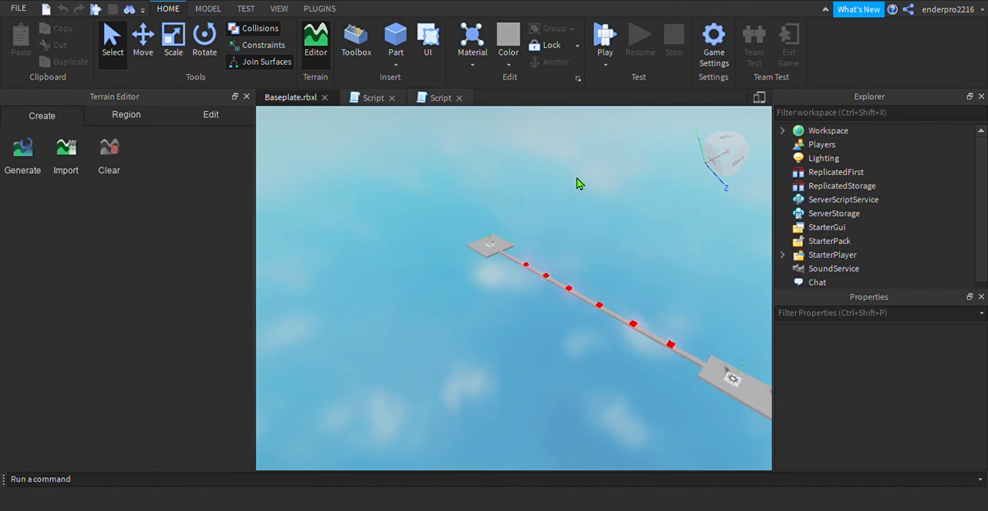
key("s")
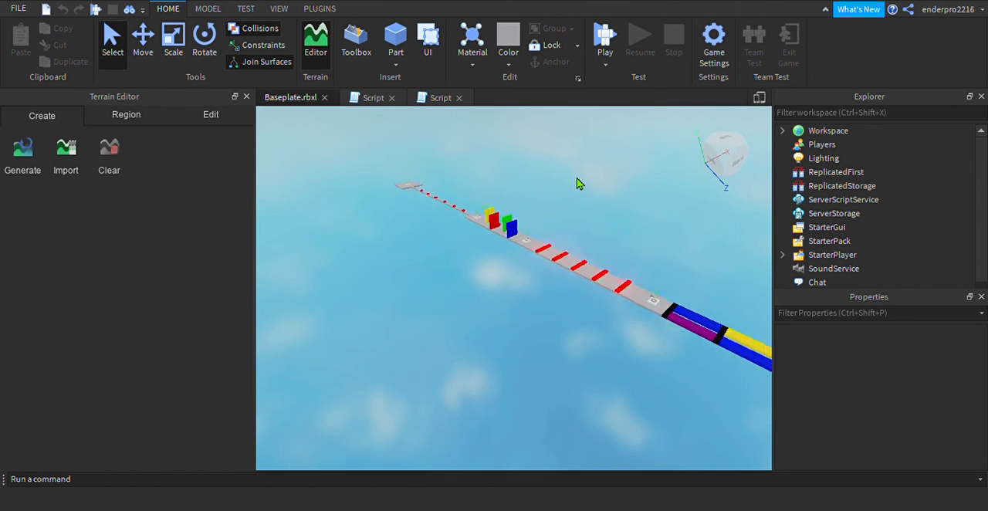
key("s")
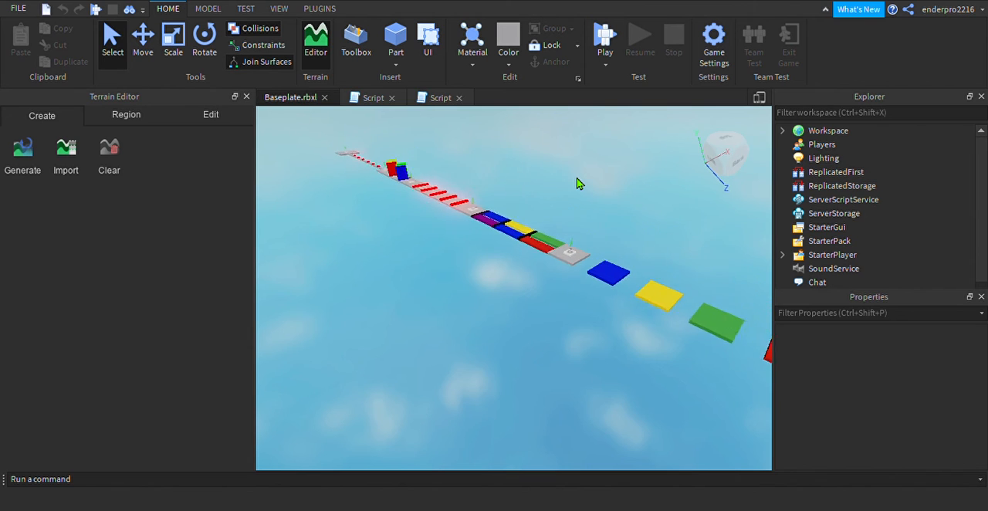
key("s")
key("d")
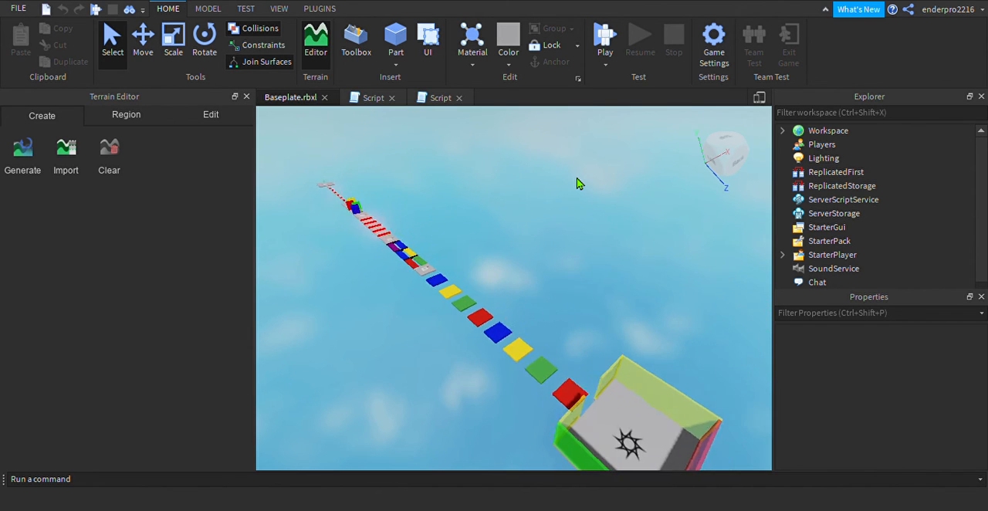
key("w")
key("d")
key("w")
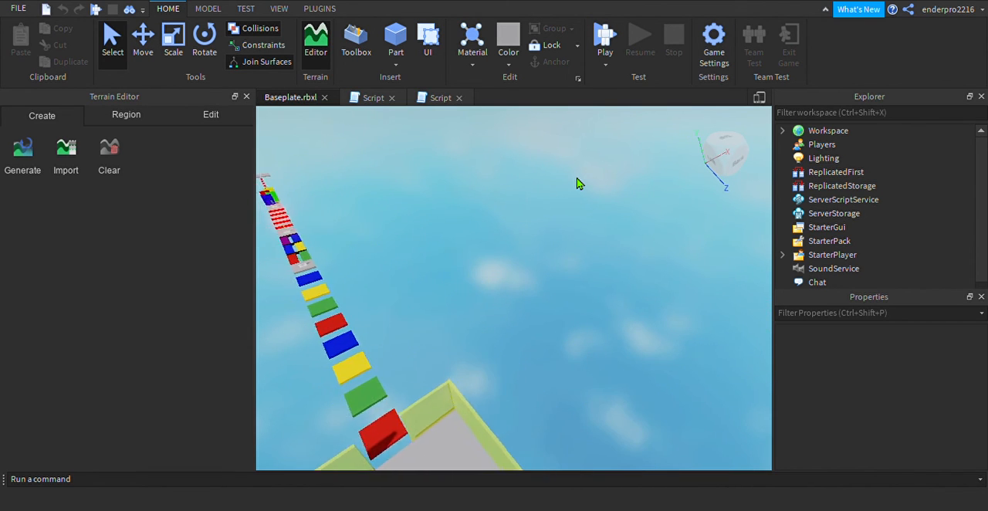
key("w")
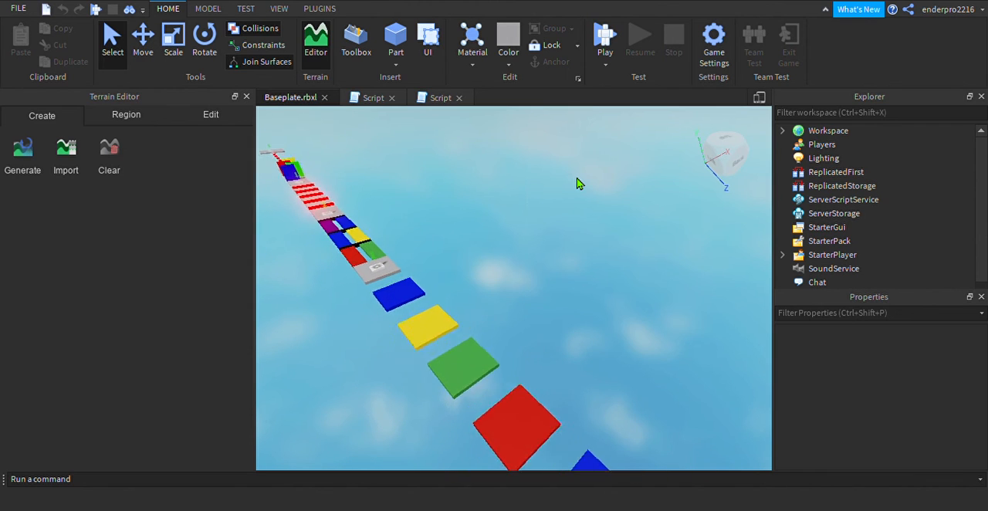
key("s")
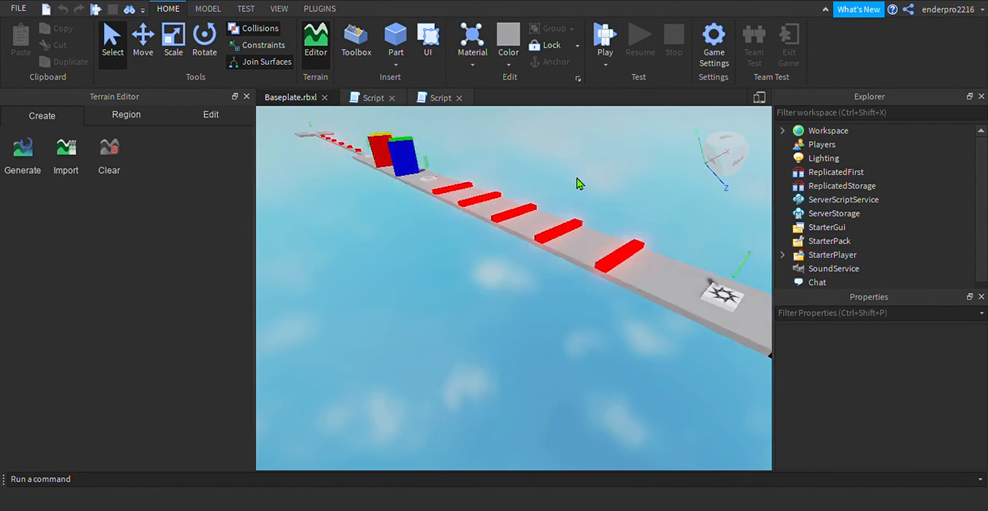
key("w")
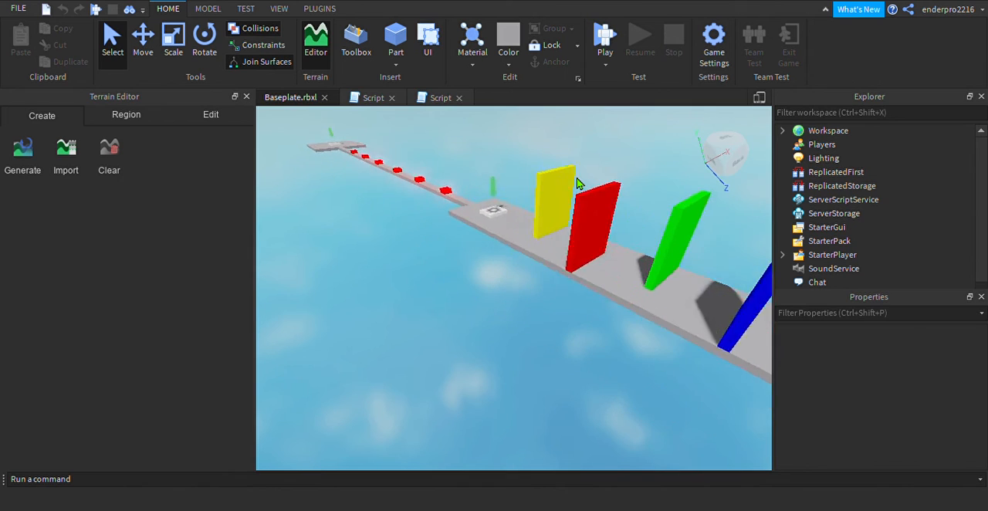
key("w")
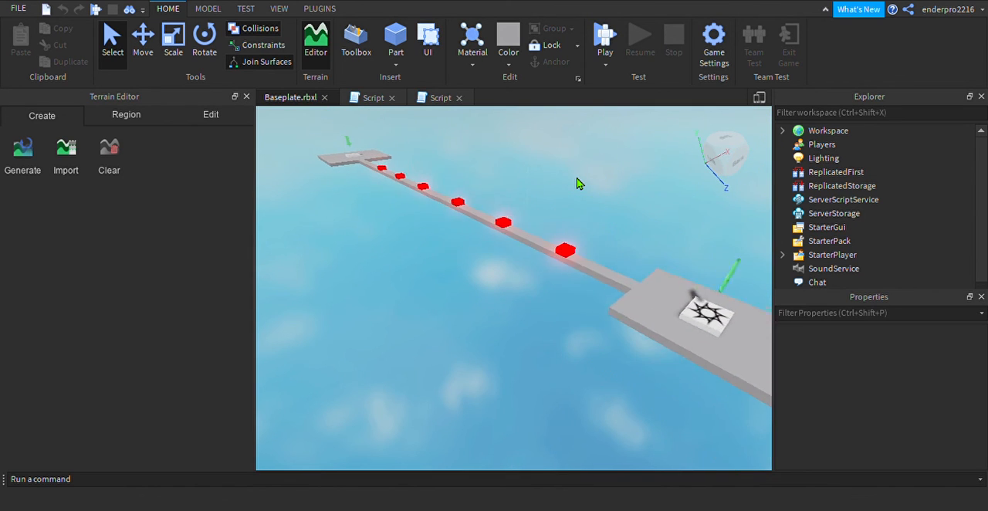
key("s")
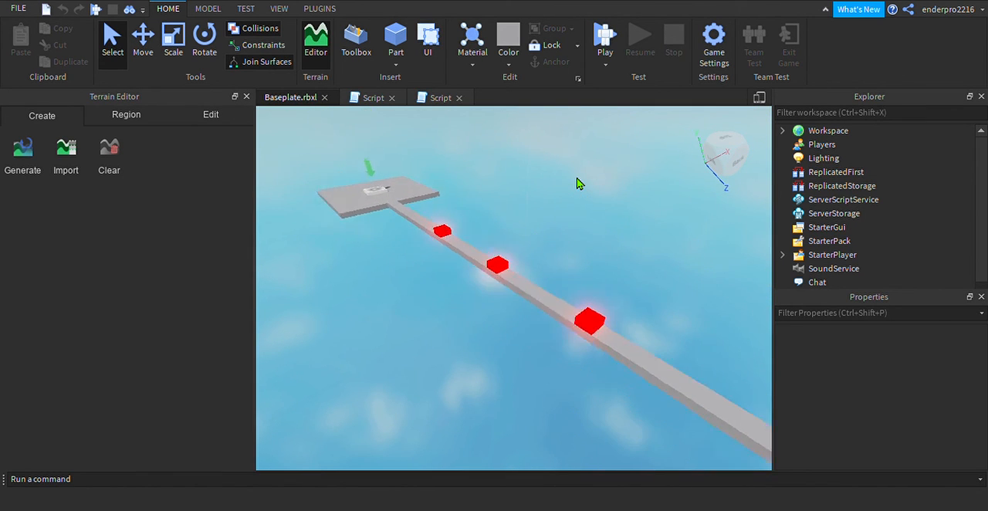
key("w")
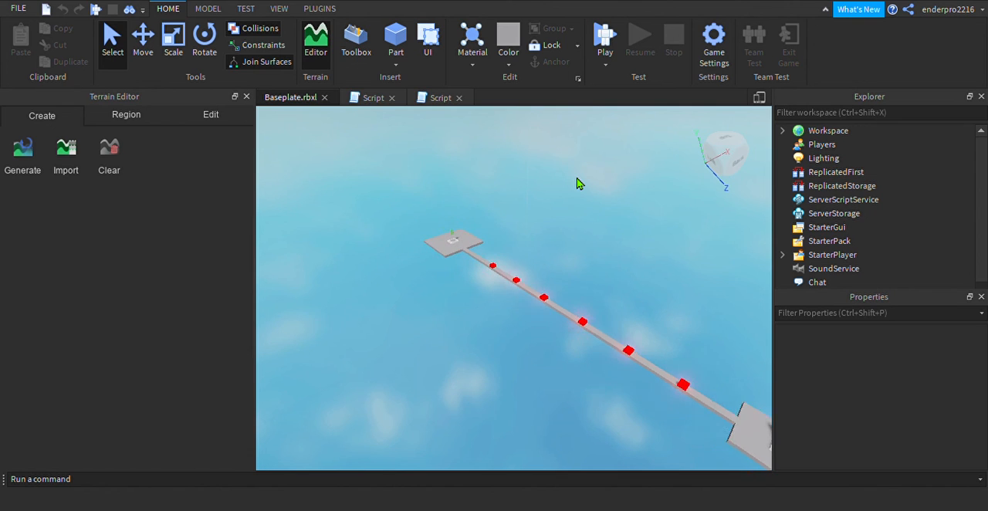
key("q")
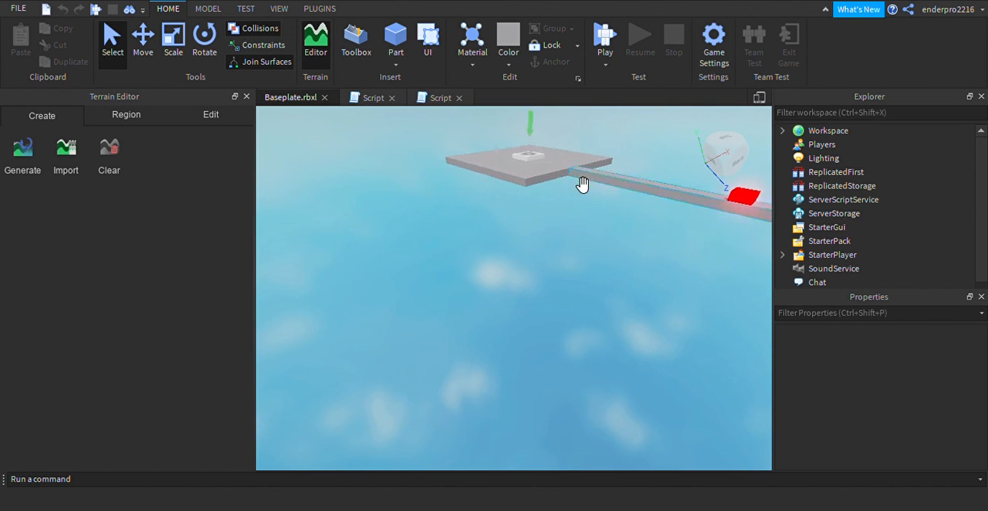
key("e")
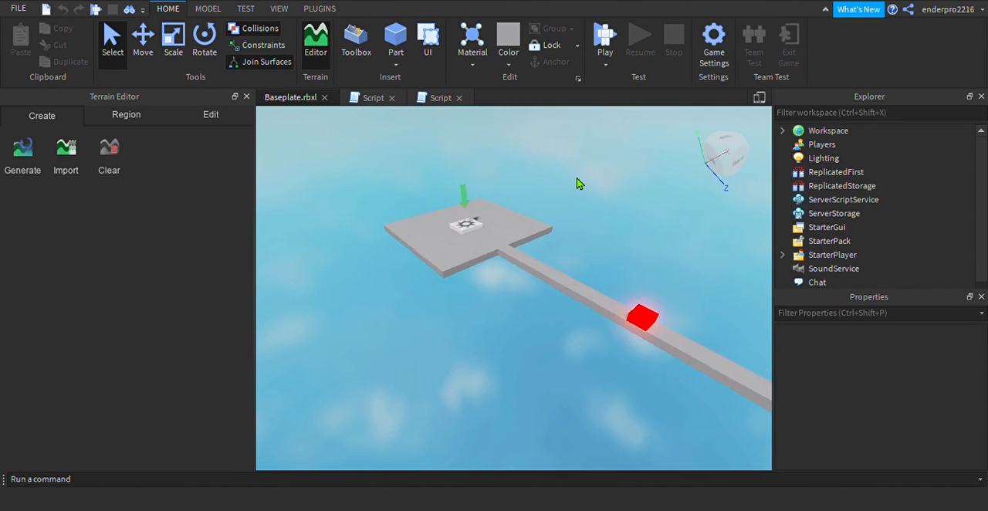
Inspect the end platform and the checkpoint model 6 standing on it, leaving nothing selected
left_click(532, 216)
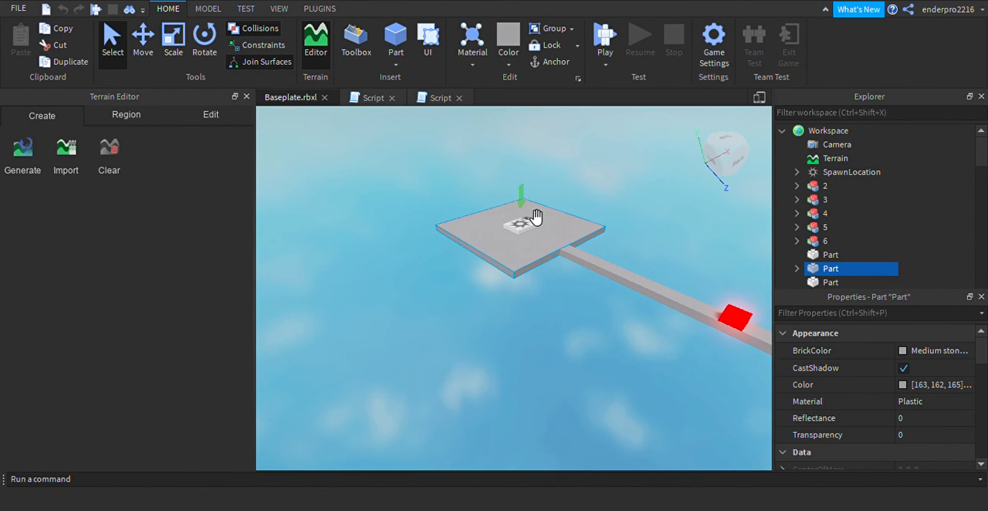
left_click(525, 230)
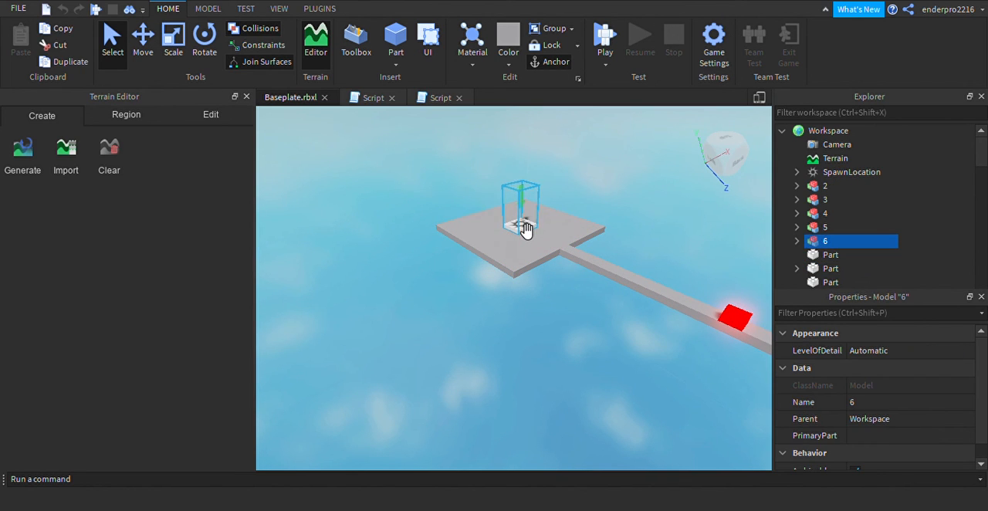
left_click(621, 203)
Insert a block part near the end platform and move it out beyond the platform's free edge
key("w")
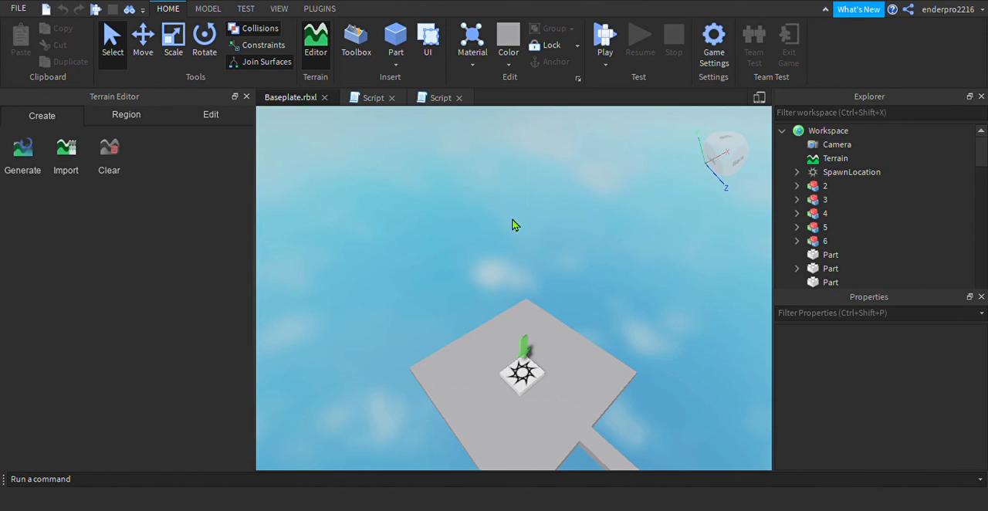
key("s")
key("a")
key("w")
key("d")
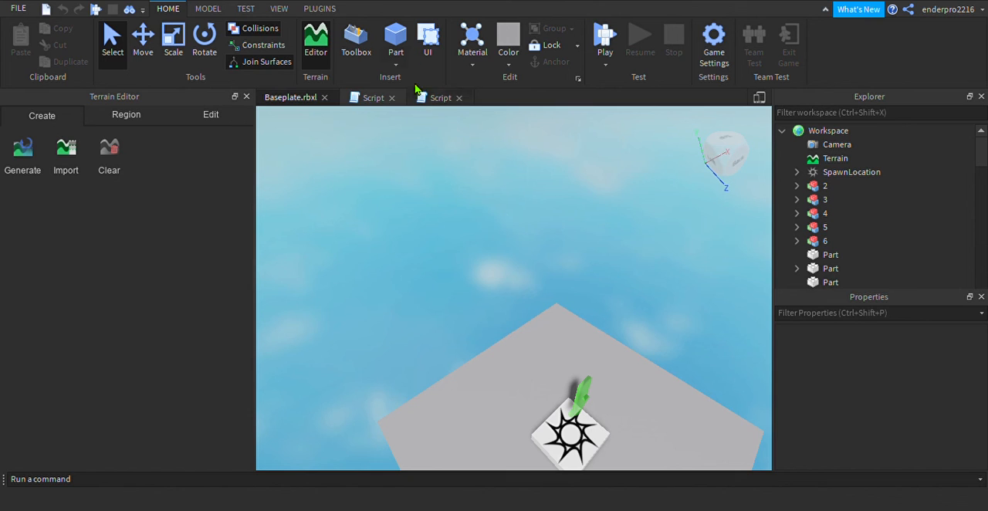
left_click(395, 37)
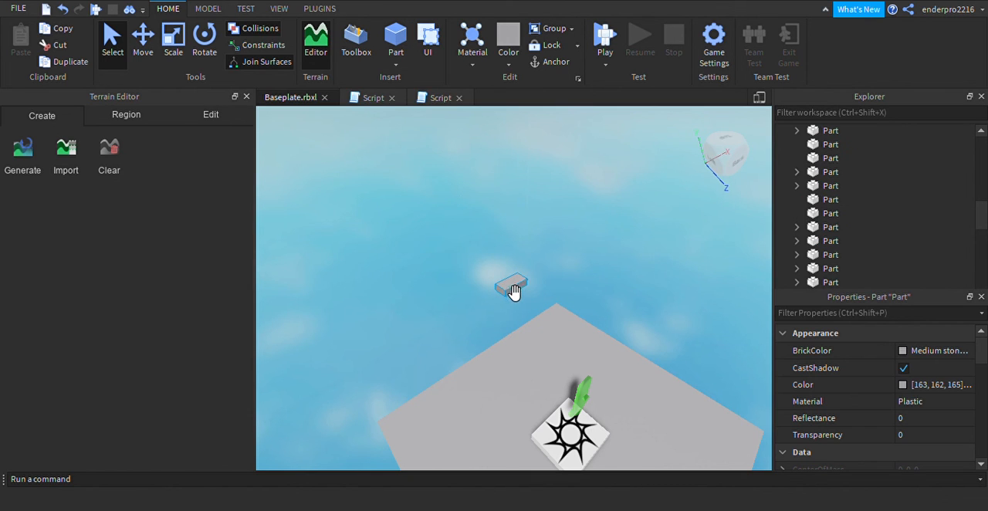
scroll(496, 305, "up", 3)
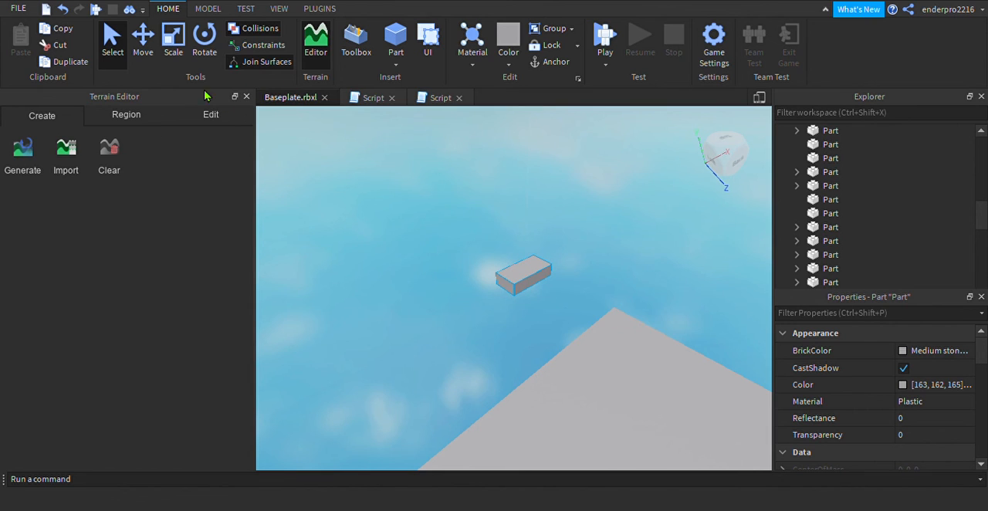
left_click(142, 38)
left_click_drag(487, 307, 370, 377)
left_click_drag(419, 307, 423, 258)
scroll(423, 254, "down", 3)
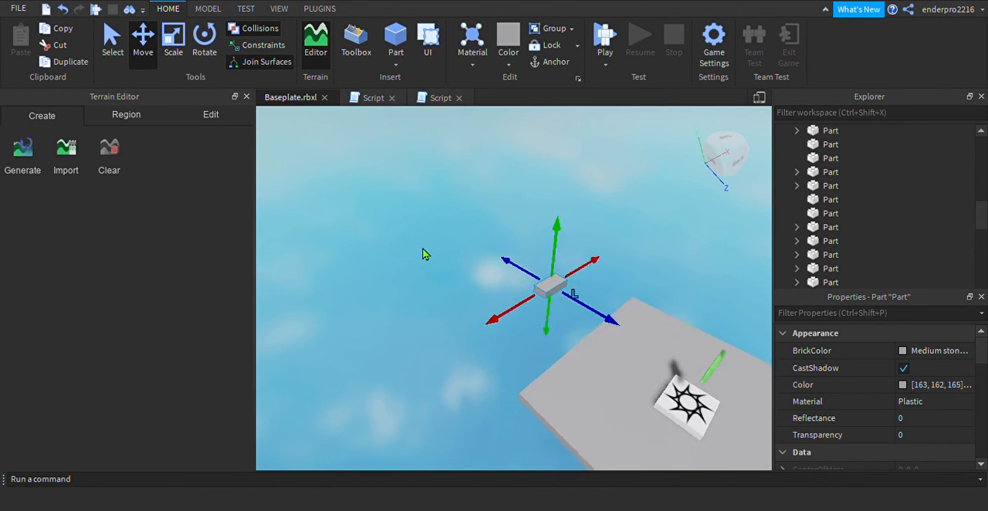
Lower the new part to the height of the end platform, using the Left view to align it
key("a")
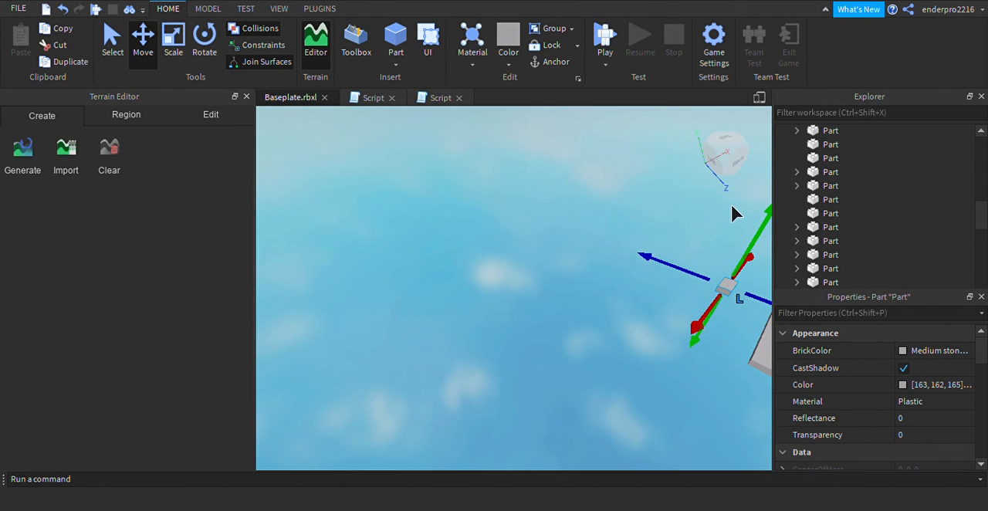
left_click(735, 185)
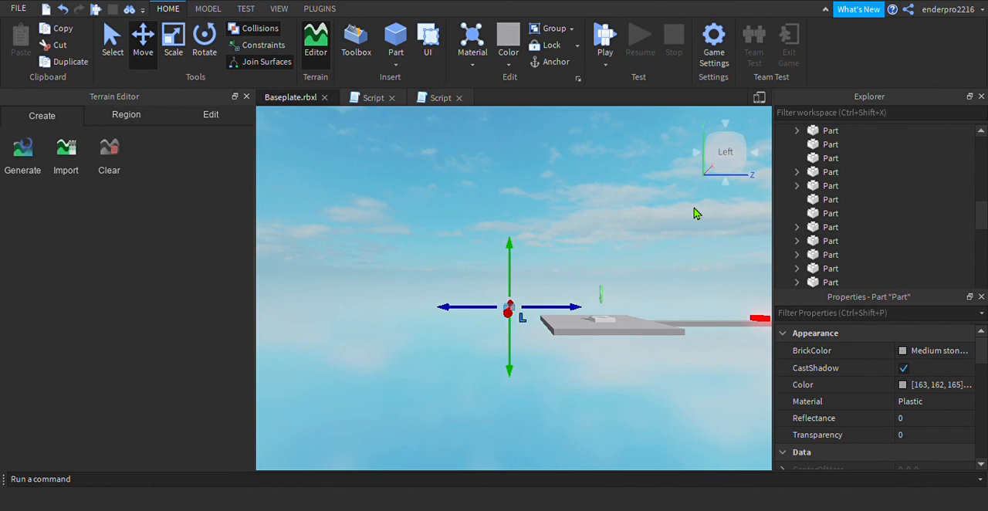
mouse_move(518, 355)
left_mouse_down()
mouse_move(520, 379)
mouse_move(516, 370)
left_mouse_up()
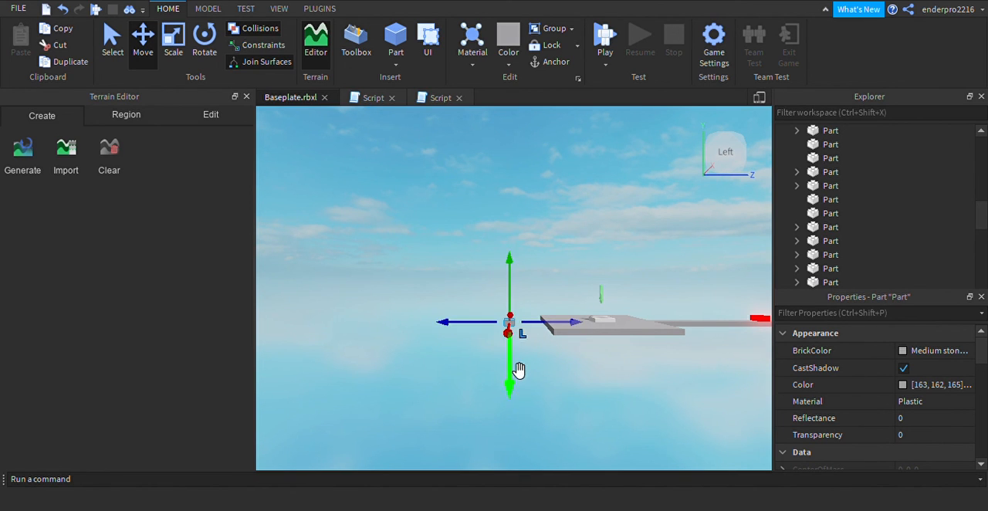
left_click(589, 391)
Set the BrickColor of the new part beside the end platform to Lime green
key("e")
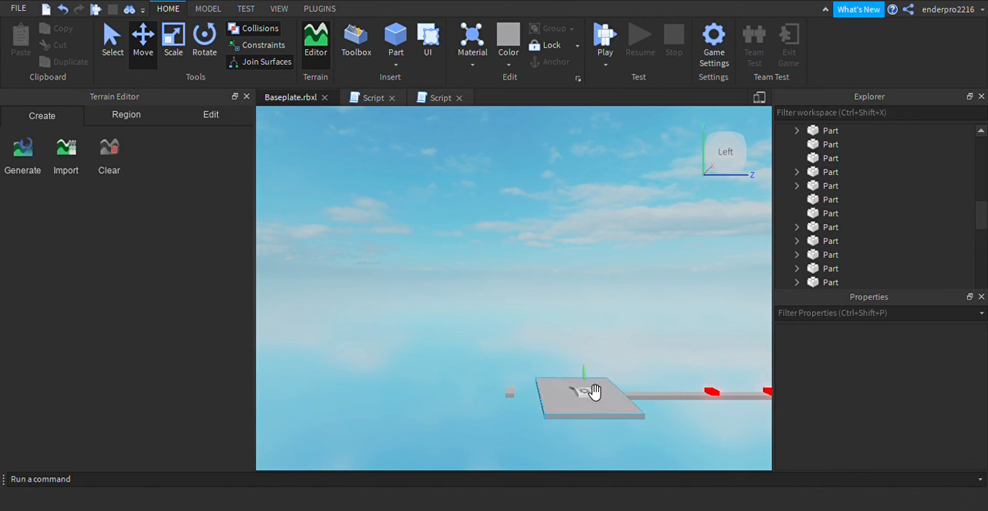
key("w")
key("q")
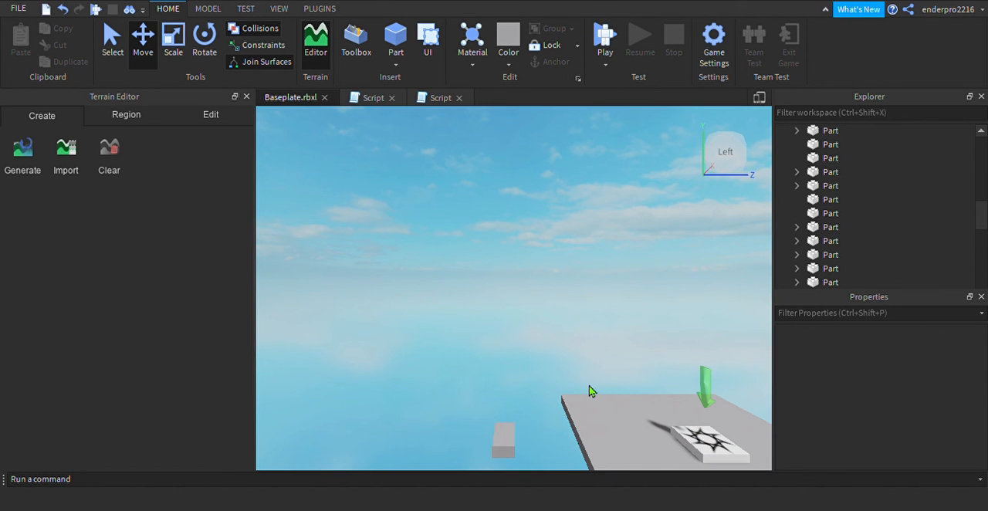
right_click_drag(453, 341, 453, 341)
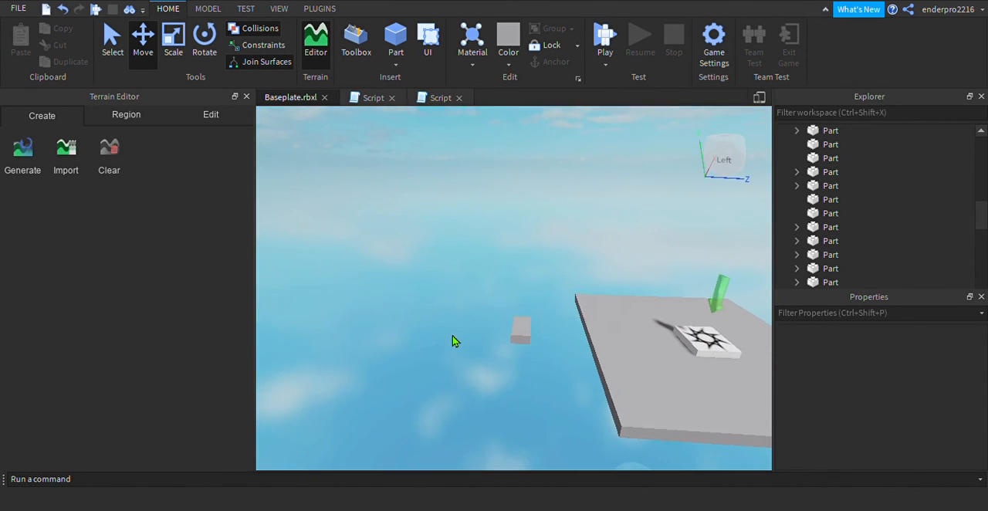
left_click(521, 340)
left_click(906, 350)
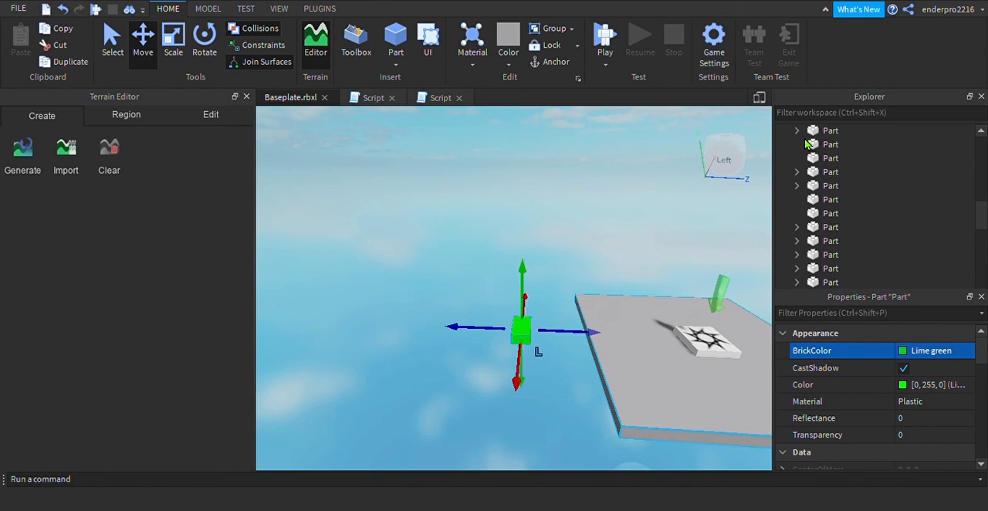
left_click(585, 265)
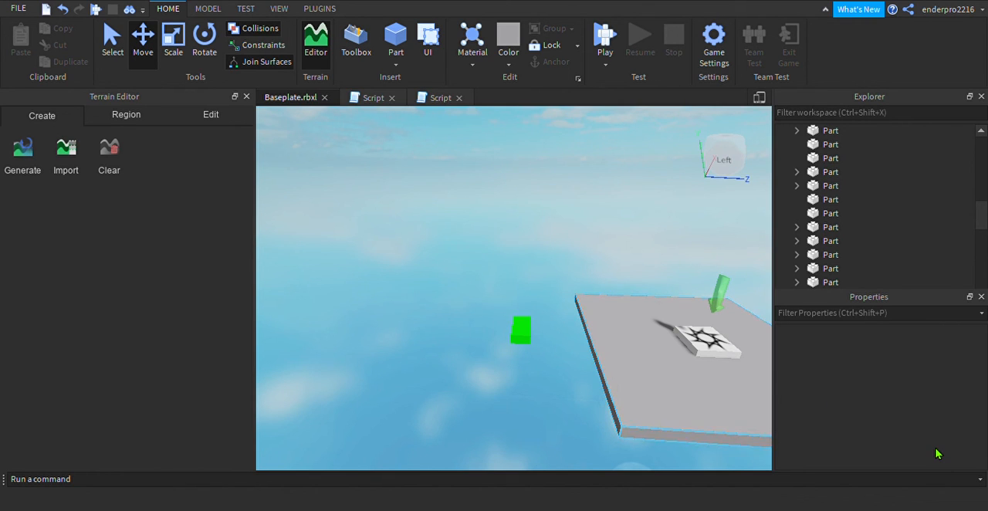
Duplicate the green part and set the copy's BrickColor to Really red
left_click(521, 343)
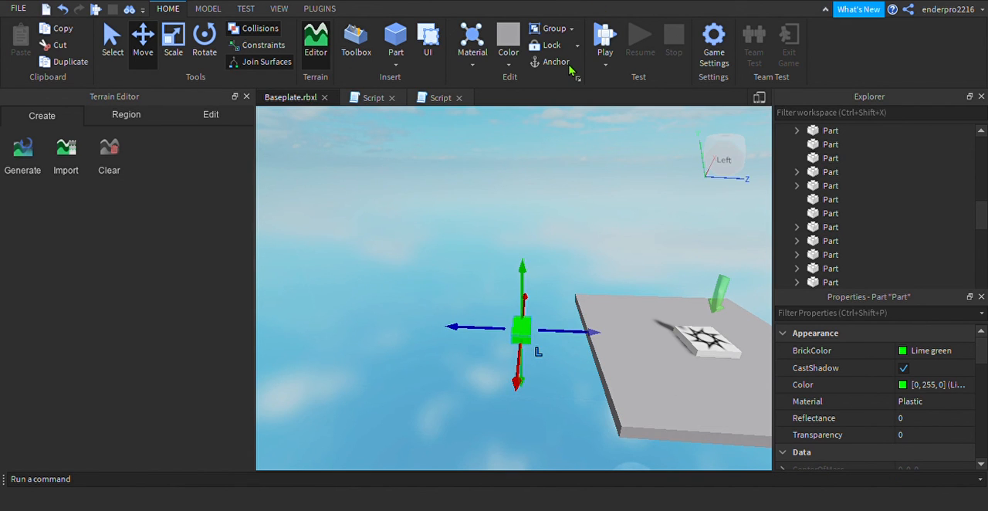
key("ctrl+d")
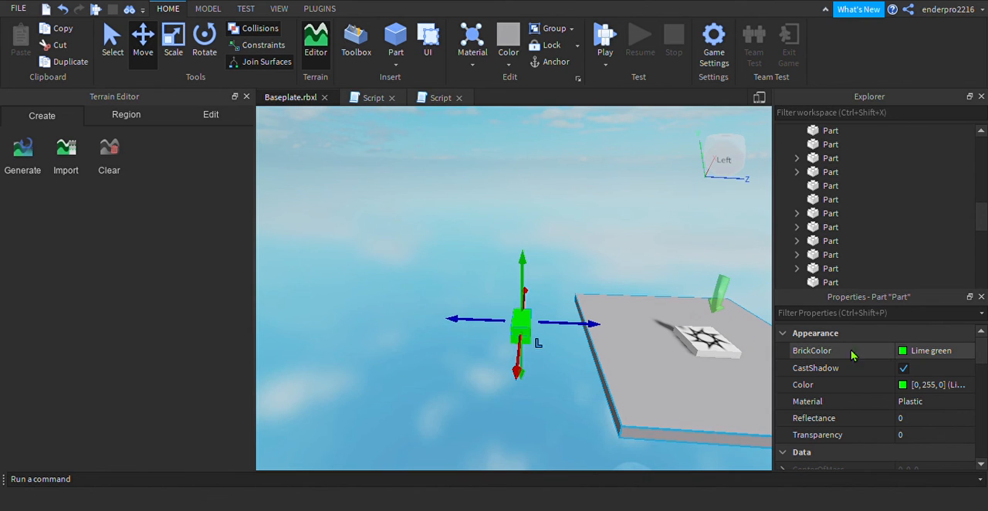
left_click(899, 351)
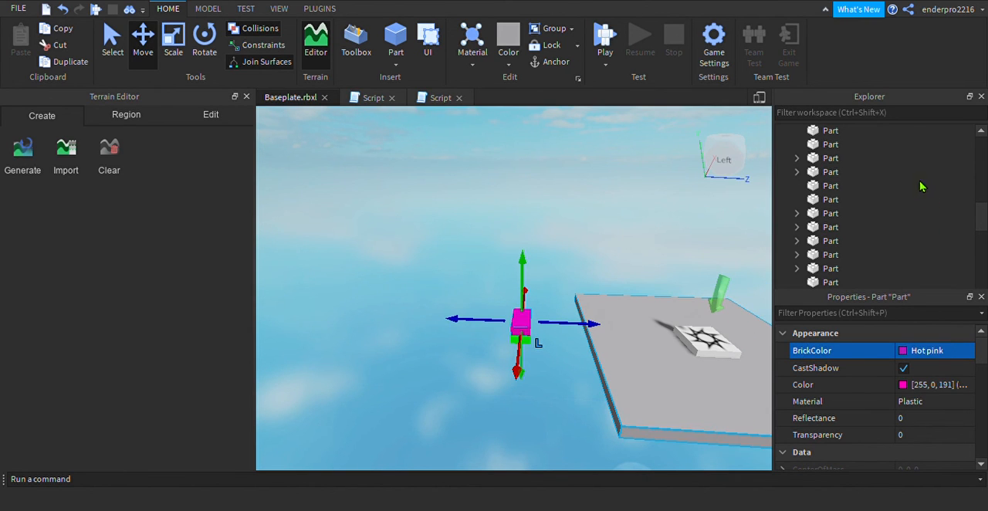
left_click(490, 308)
Move the red part away from the end platform, past the green part, and lower it to the green part's level
left_click(522, 328)
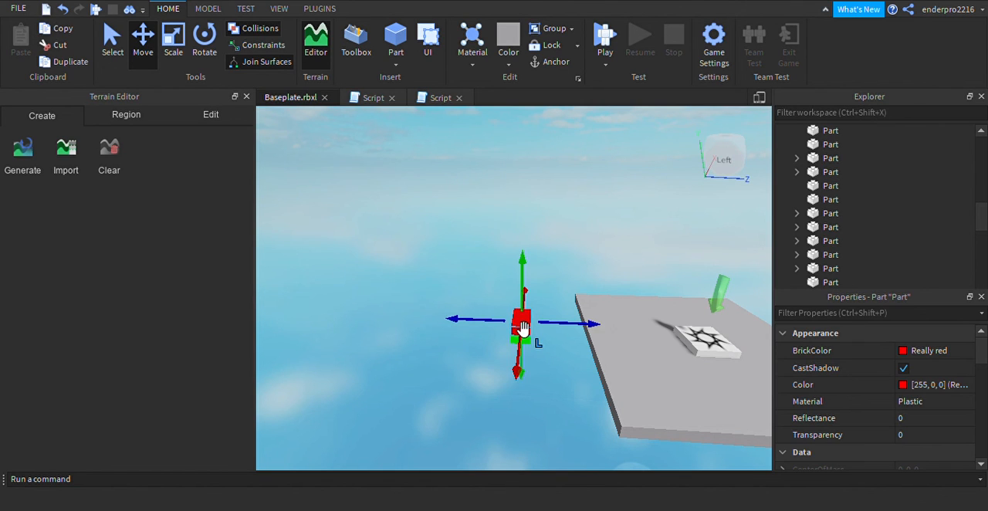
left_click_drag(522, 328, 391, 325)
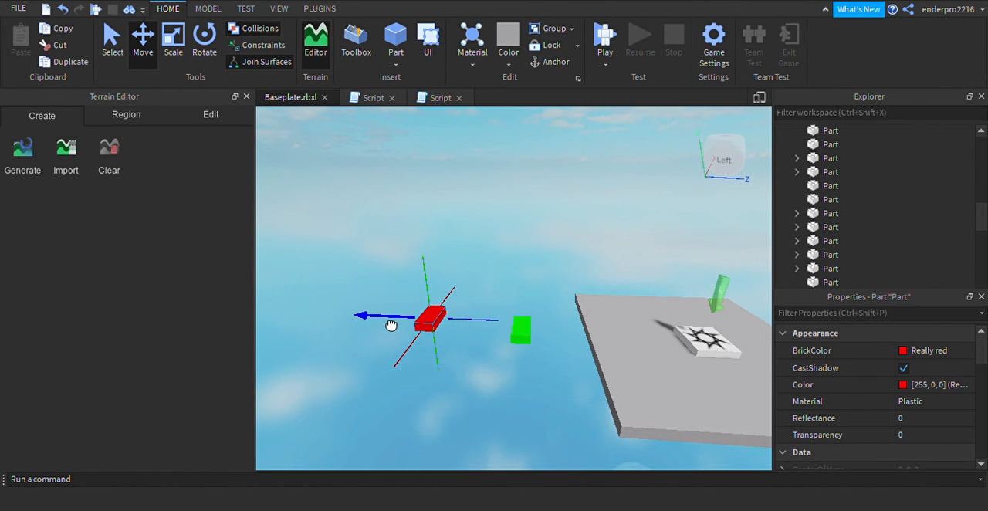
mouse_move(443, 353)
left_mouse_down()
mouse_move(443, 375)
mouse_move(446, 363)
left_mouse_up()
key("a")
key("d")
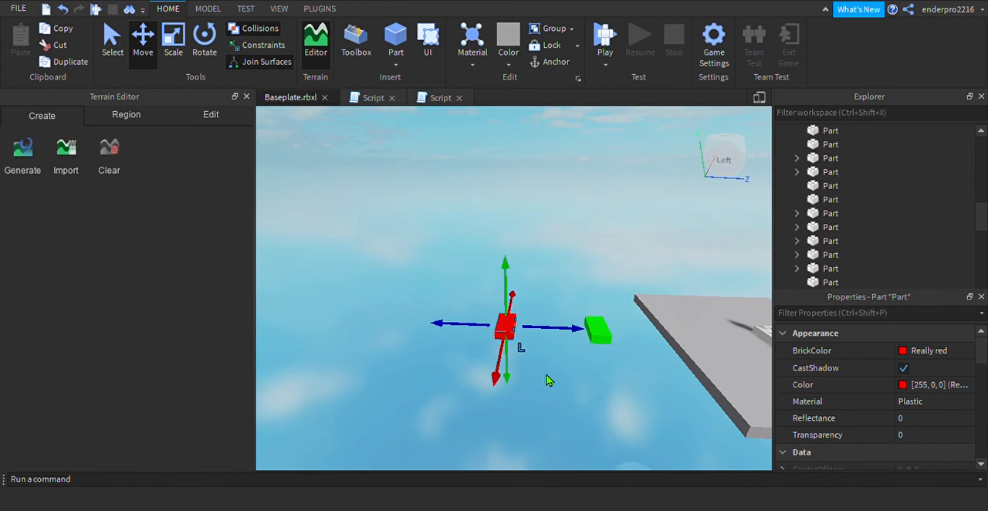
key("a")
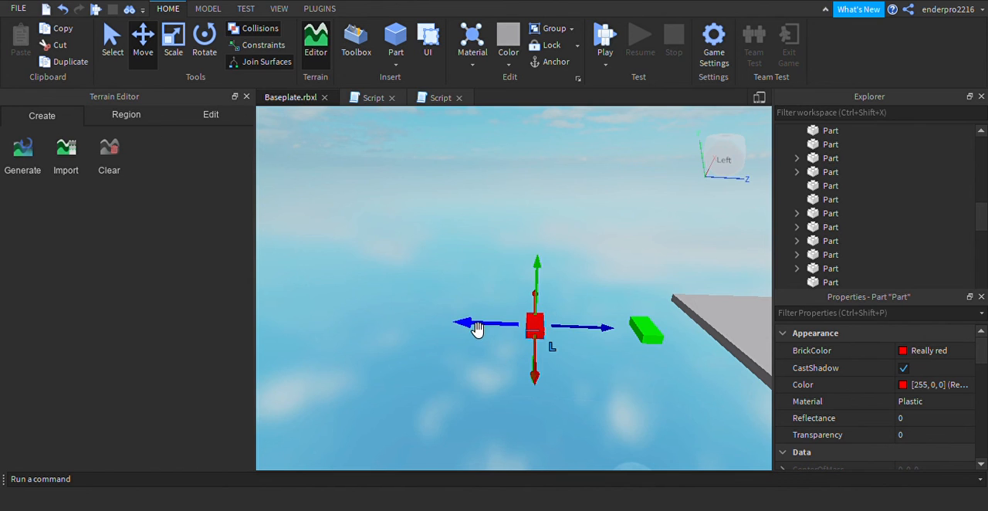
Examine the spacing and height of the green and red parts beyond the end platform from several distances
right_click_drag(594, 410, 594, 412)
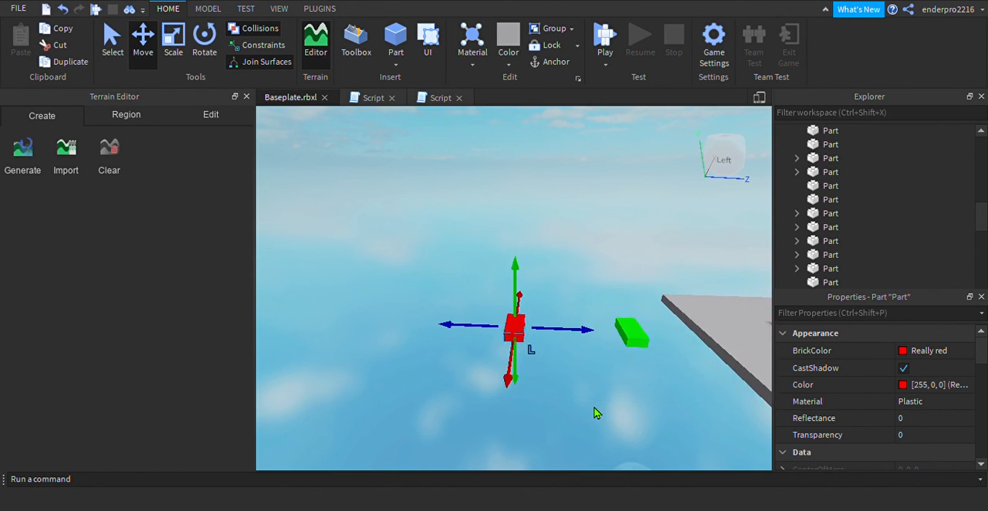
key("a")
key("d")
key("s")
key("a")
key("d")
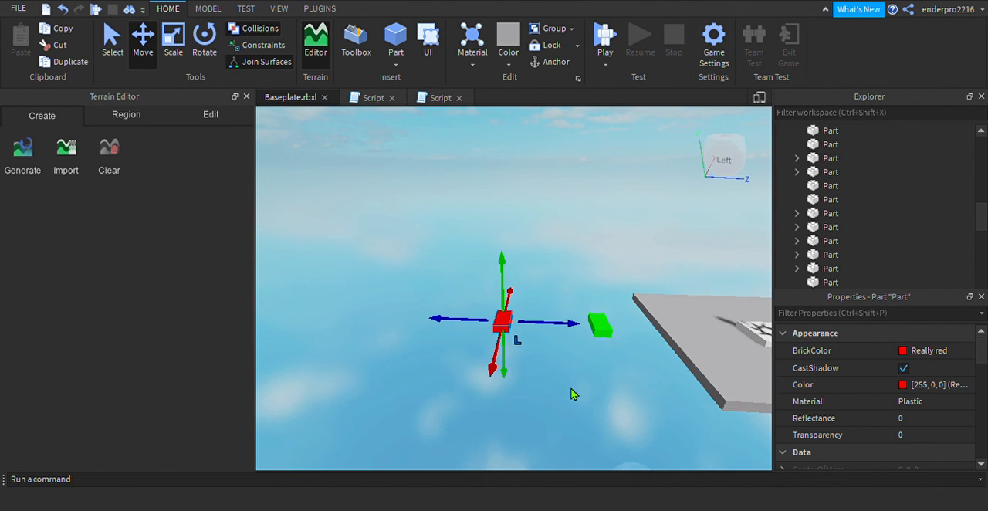
key("a")
key("w")
key("d")
key("s")
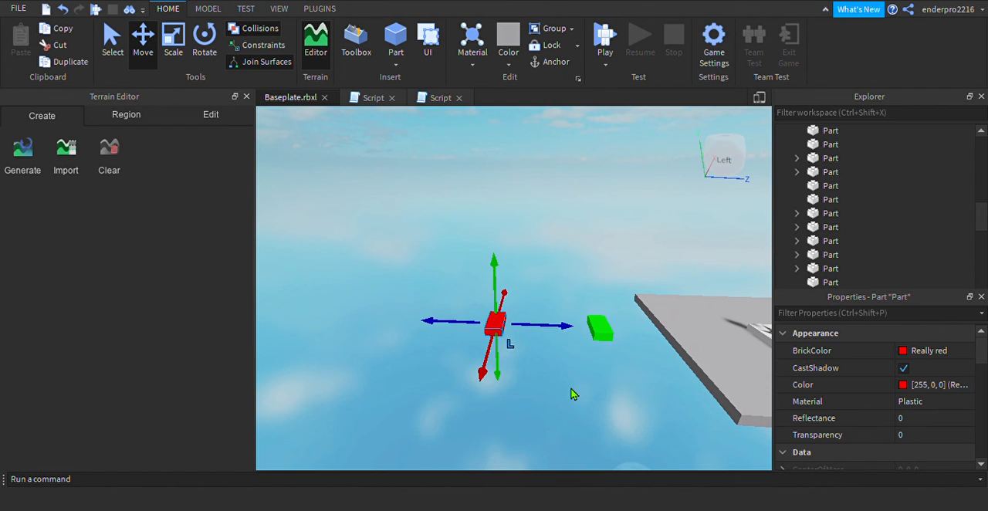
left_click(571, 394)
key("s")
key("d")
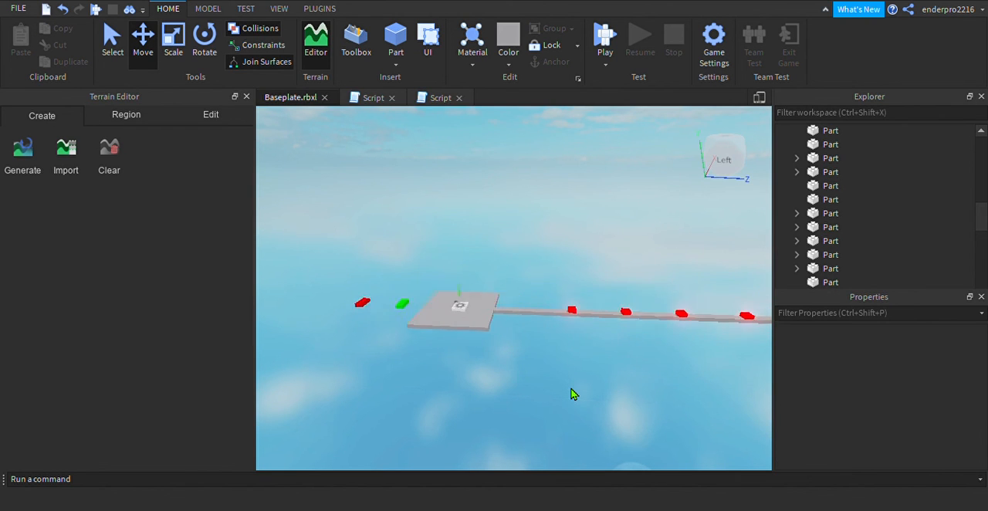
key("a")
key("w")
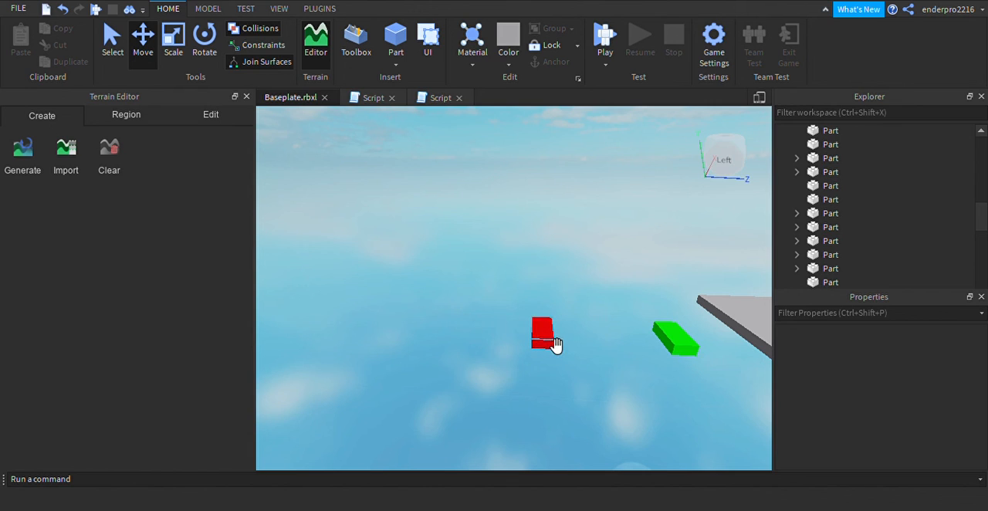
Duplicate the red part beyond the green one and set the copy's BrickColor to New Yeller
left_click(552, 341)
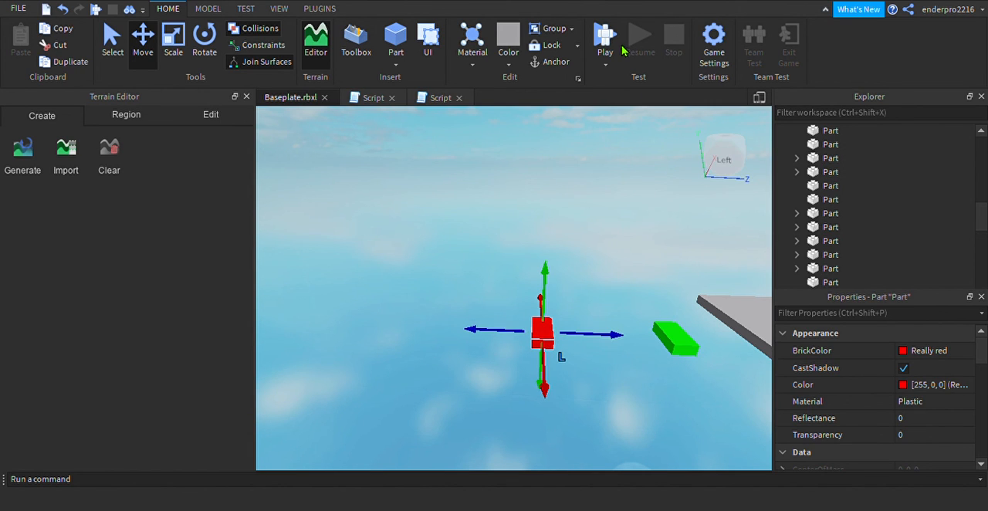
key("ctrl+d")
left_click(903, 351)
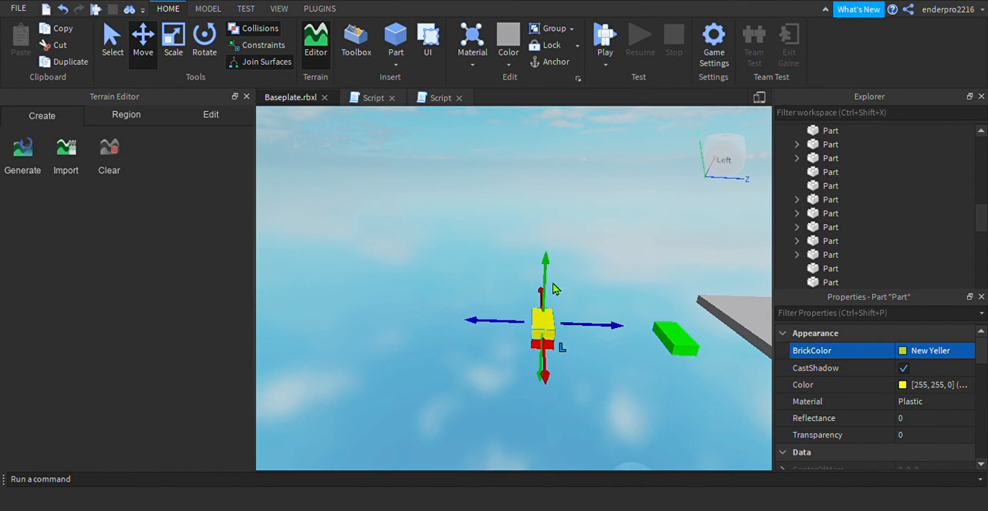
Move the yellow part outward past the red part, lower it to the red part's level and adjust the gap between them
left_click_drag(520, 326, 447, 335)
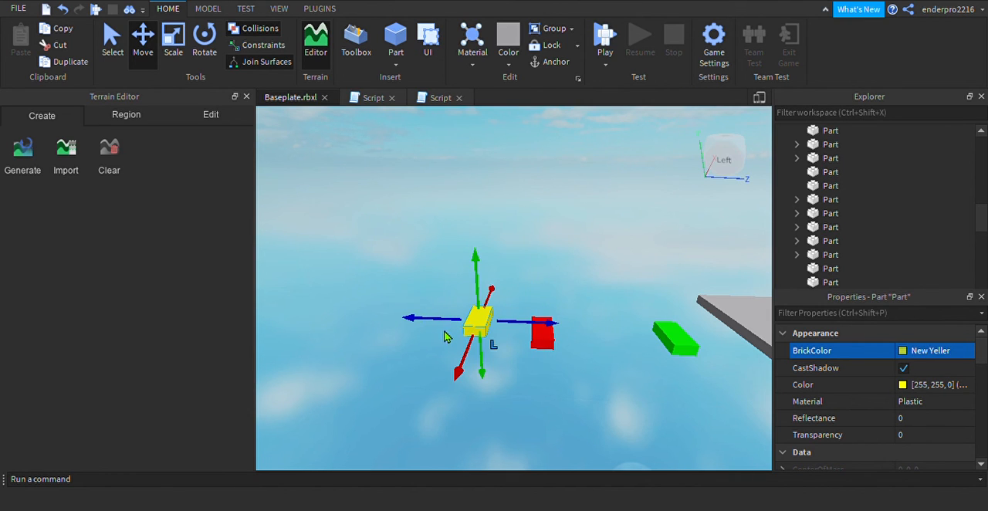
key("a")
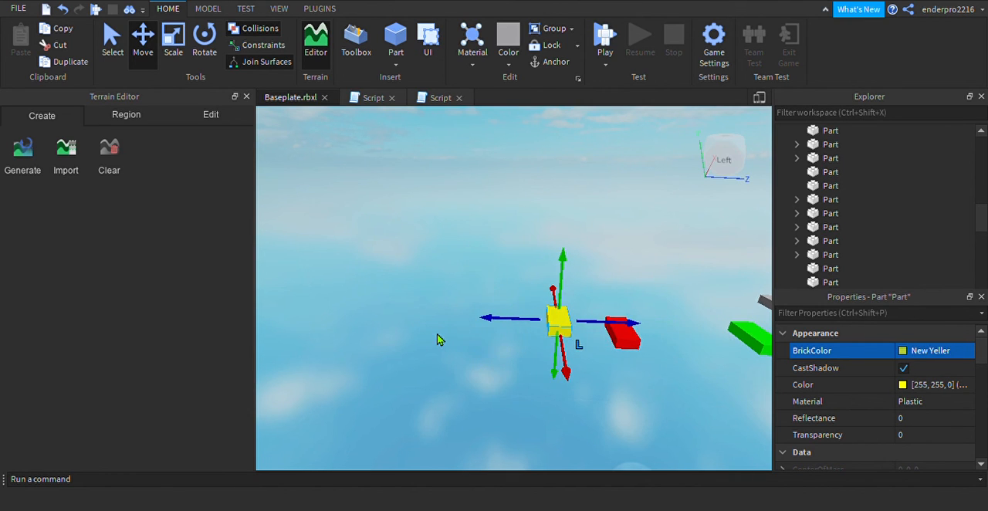
left_click(500, 317)
left_click_drag(558, 338, 455, 329)
left_click_drag(493, 355, 493, 363)
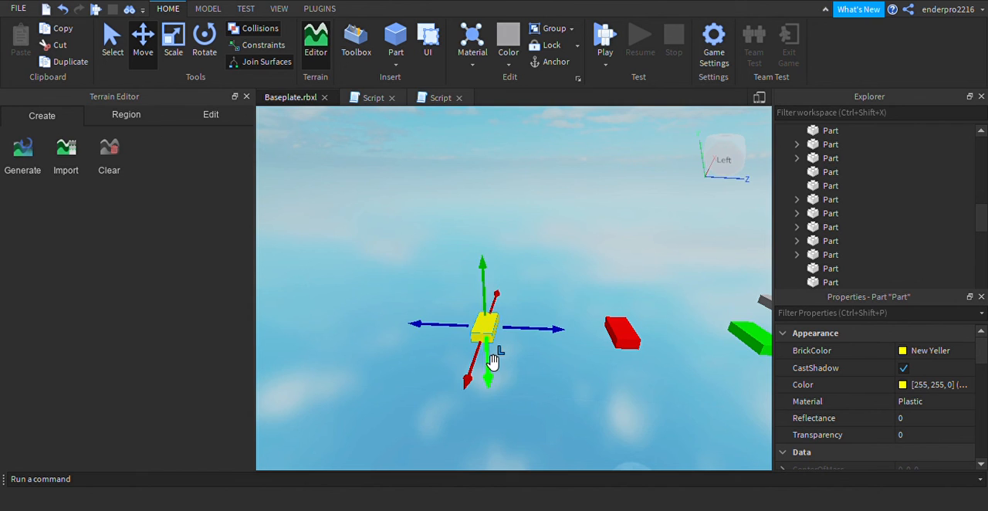
key("d")
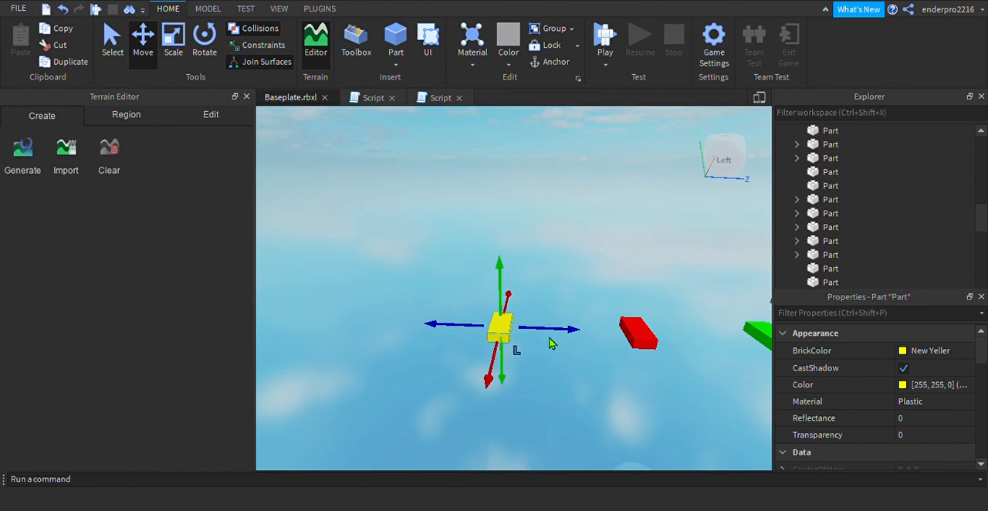
left_click_drag(564, 343, 584, 345)
key("d")
key("a")
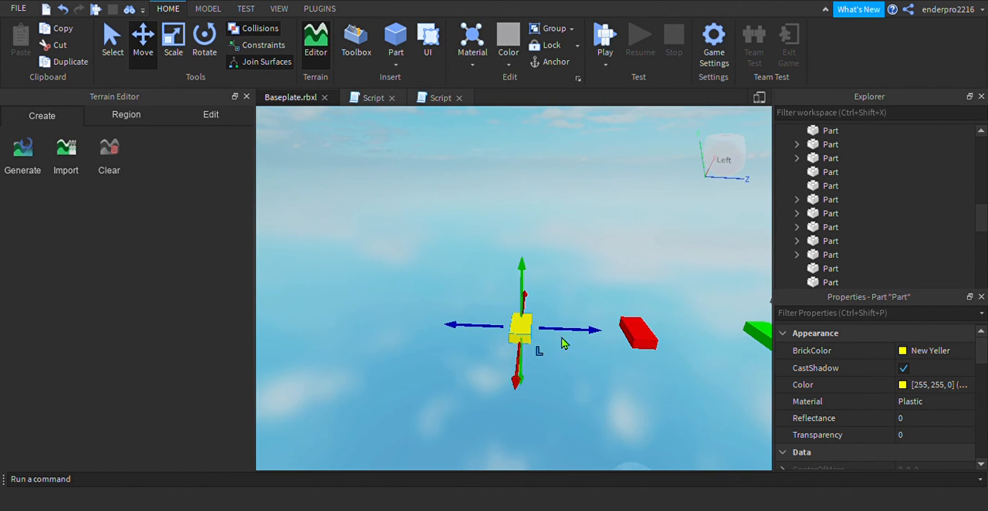
left_click_drag(487, 335, 478, 332)
Duplicate the yellow part and set the copy's BrickColor to Really blue
key("a")
key("s")
key("a")
key("w")
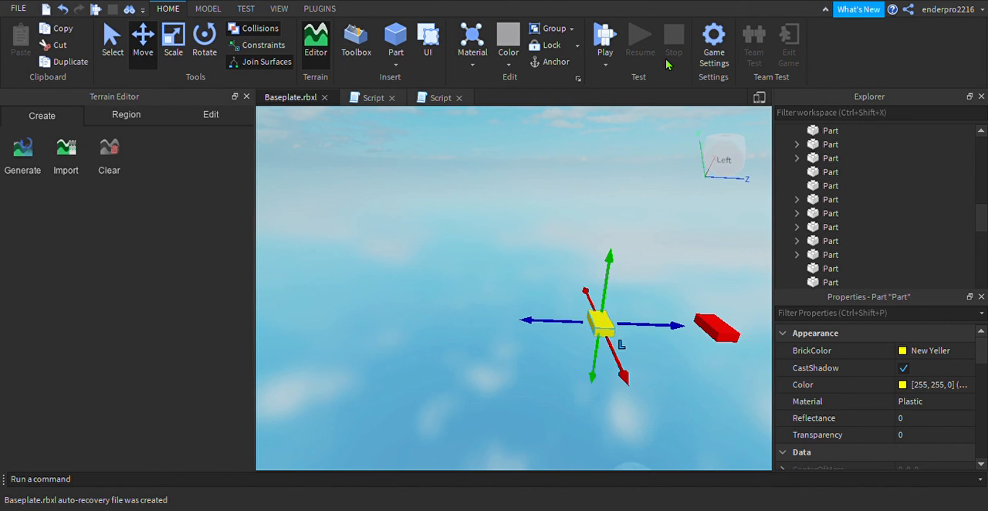
key("ctrl+d")
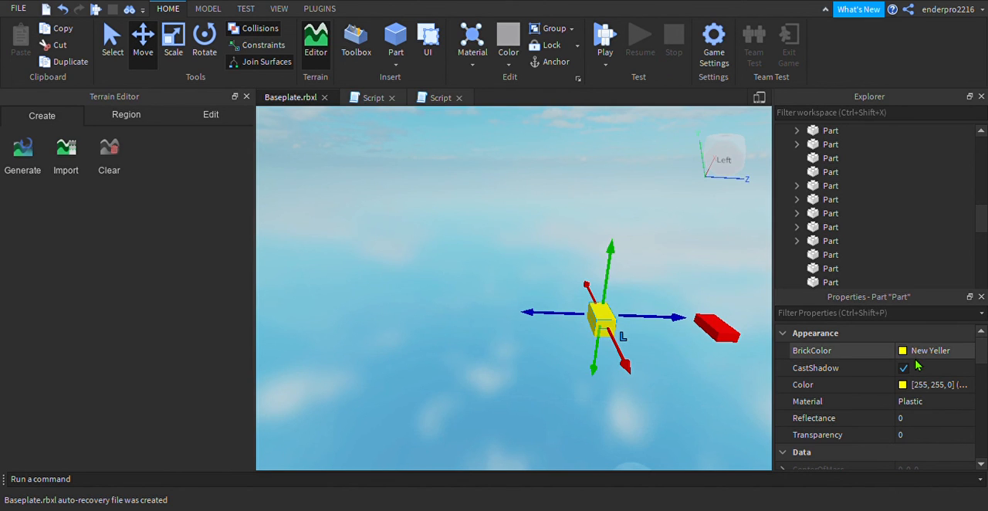
left_click(915, 355)
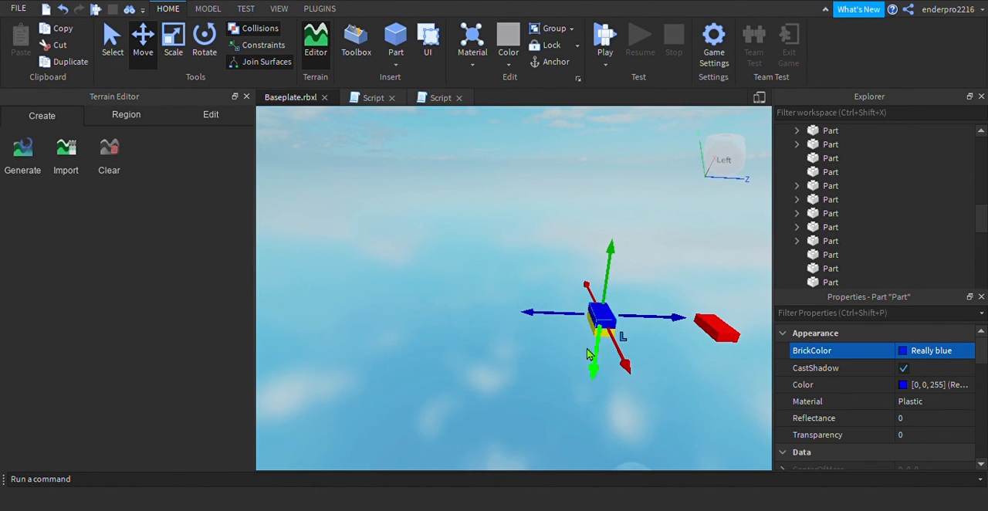
Move the blue part outward past the yellow part and lower it to the level of the row
left_click_drag(579, 321, 500, 345)
key("a")
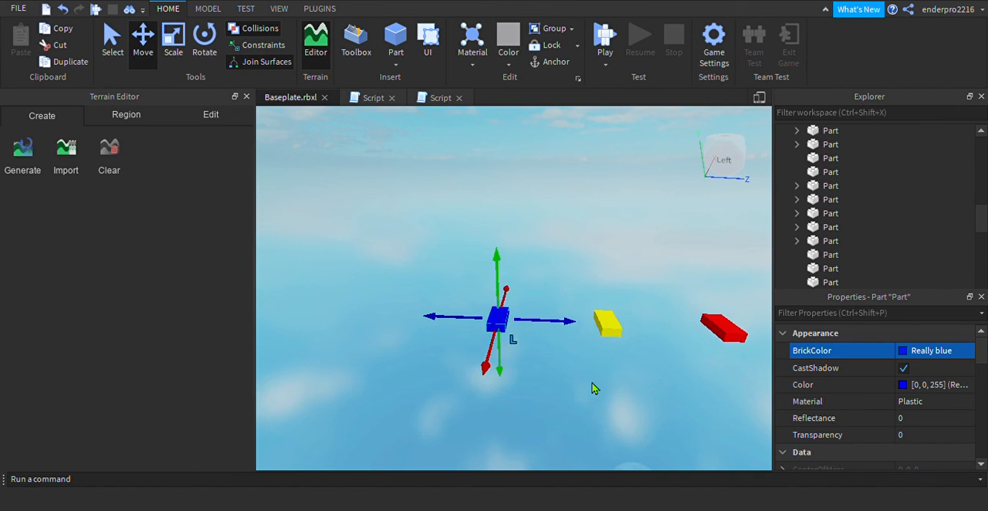
key("d")
key("w")
key("w")
key("s")
key("a")
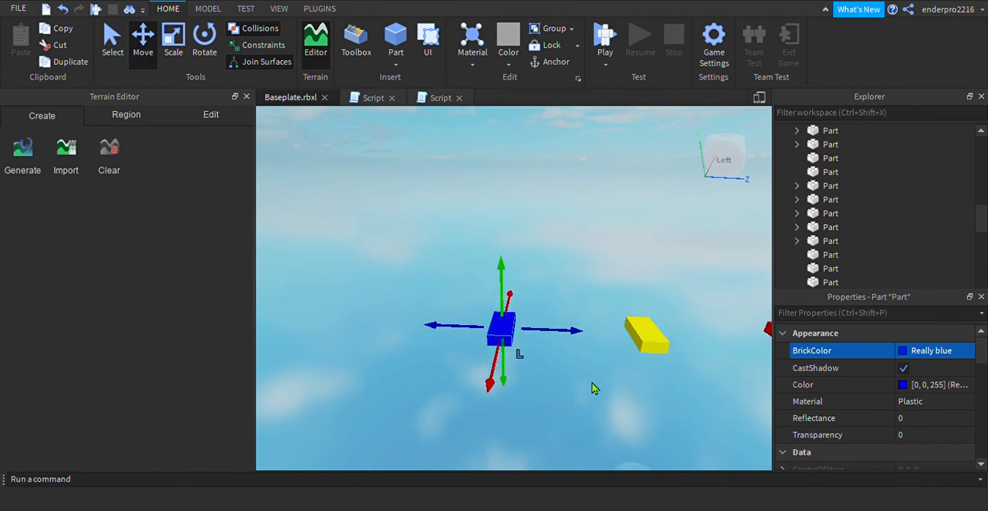
Look over the earlier stages of the course, including their coloured platforms, and return to the new row of parts
key("d")
key("d")
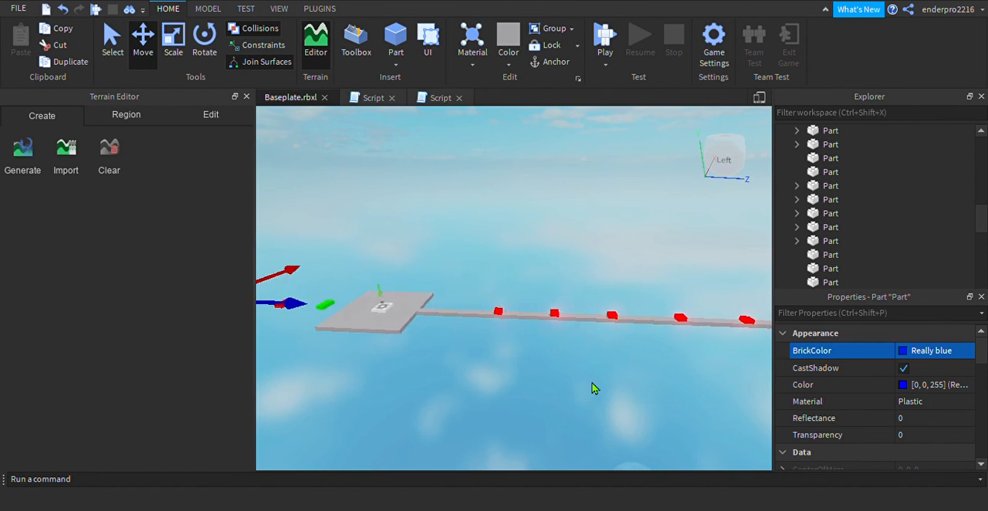
key("d")
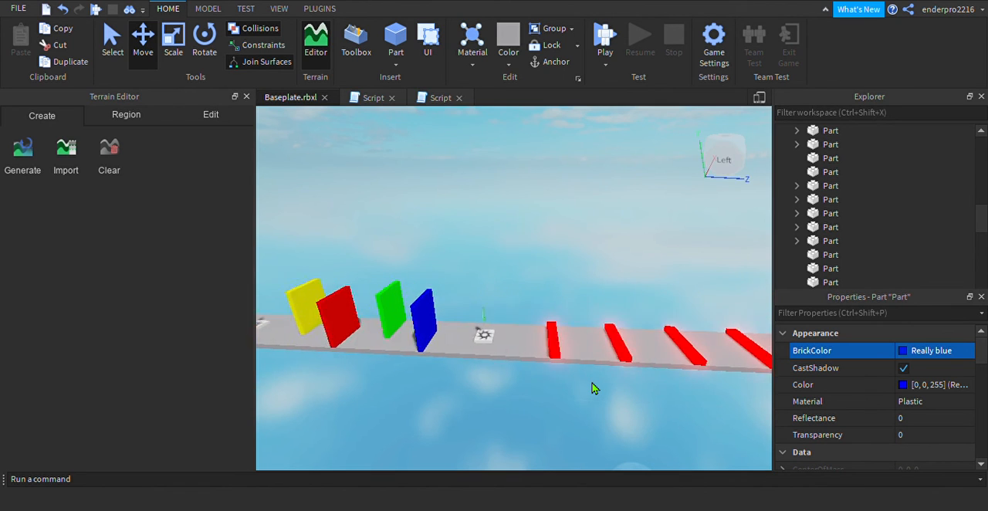
key("w")
key("d")
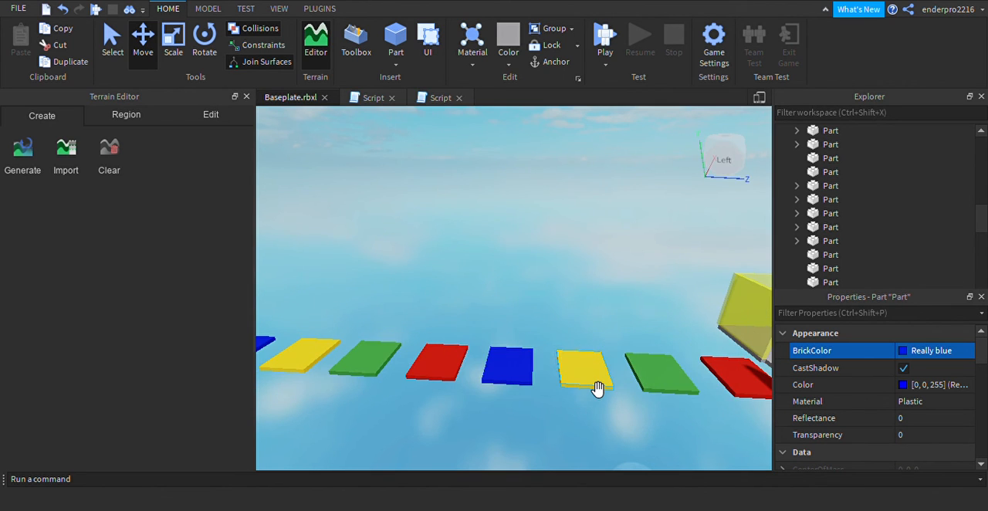
key("s")
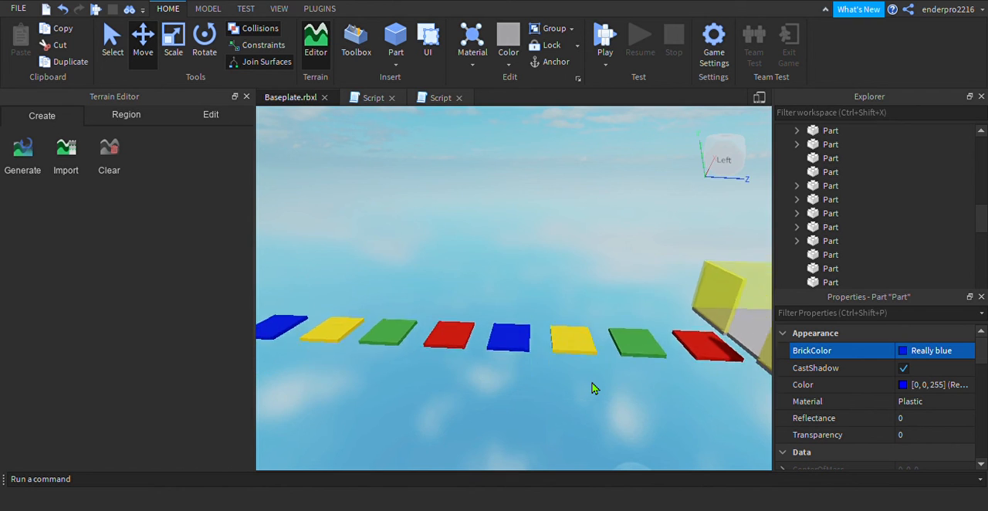
key("a")
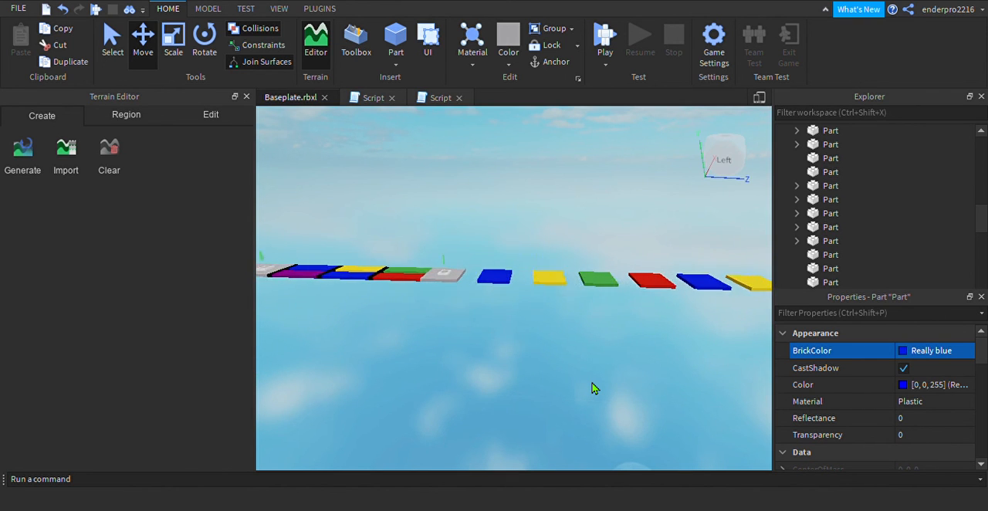
key("a")
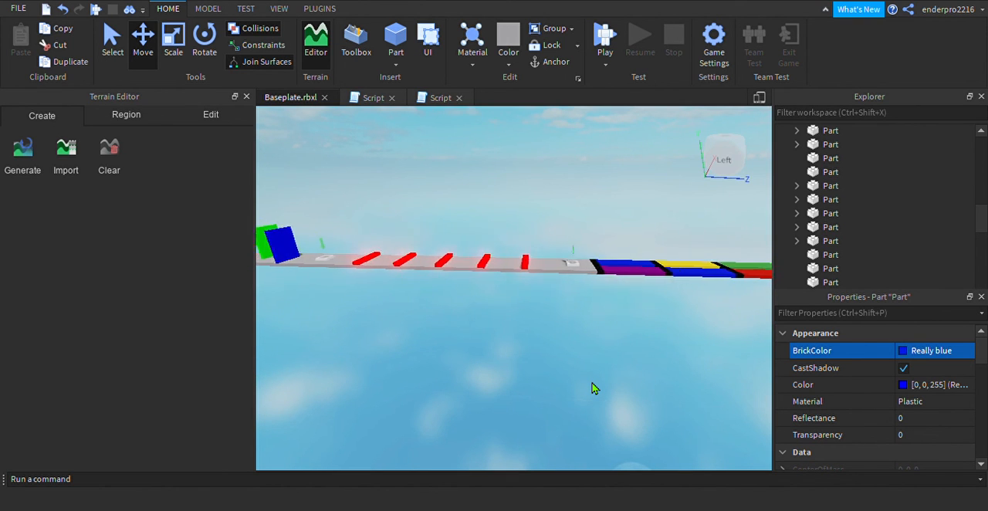
key("a")
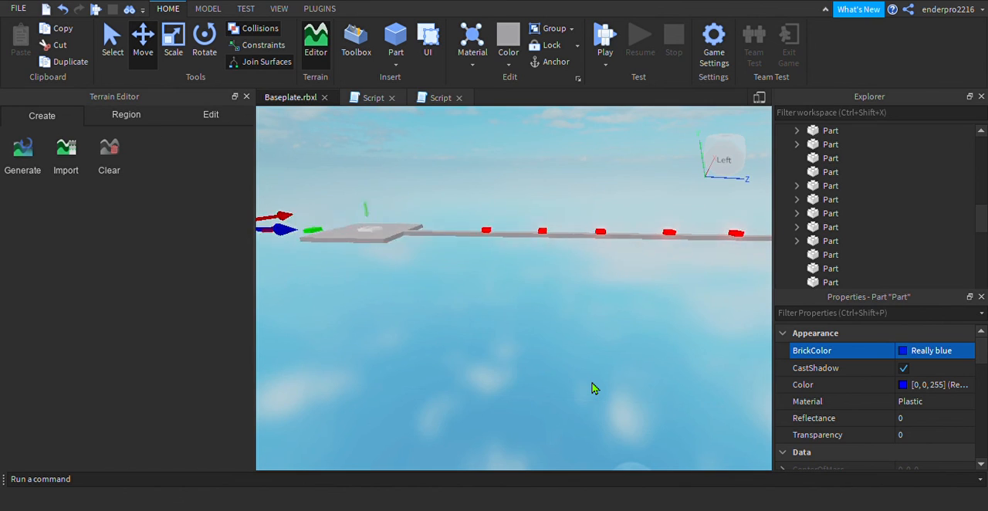
key("a")
key("w")
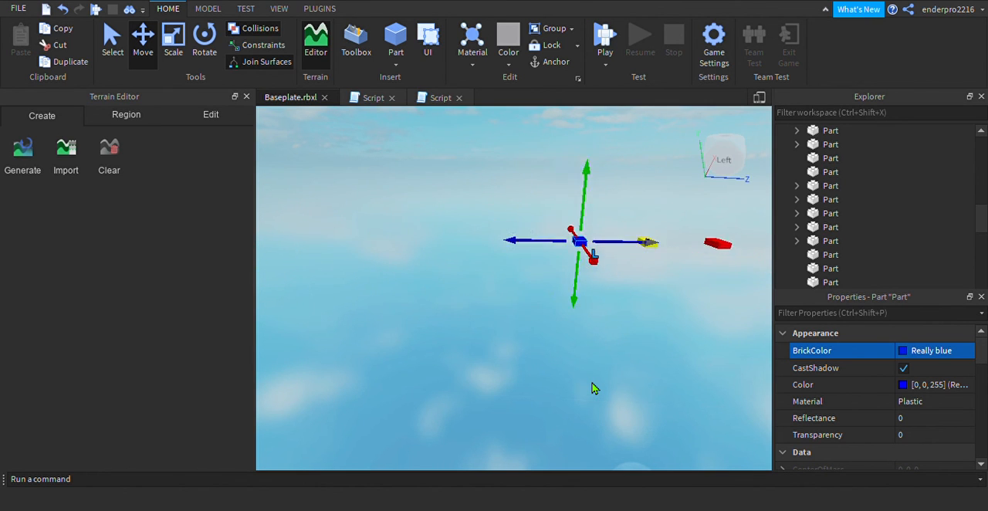
key("e")
key("d")
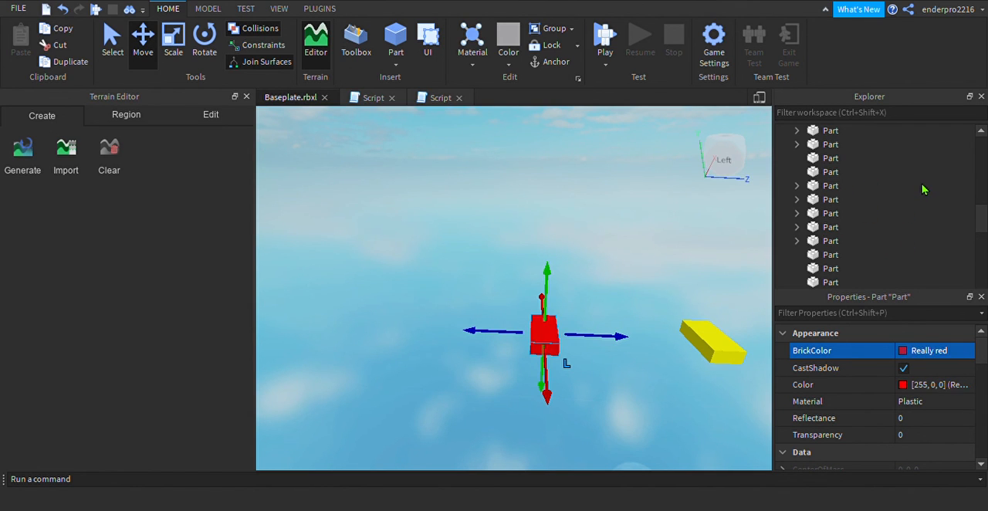
Try Lime green as the BrickColor of the outermost part in the new row
left_click(814, 144)
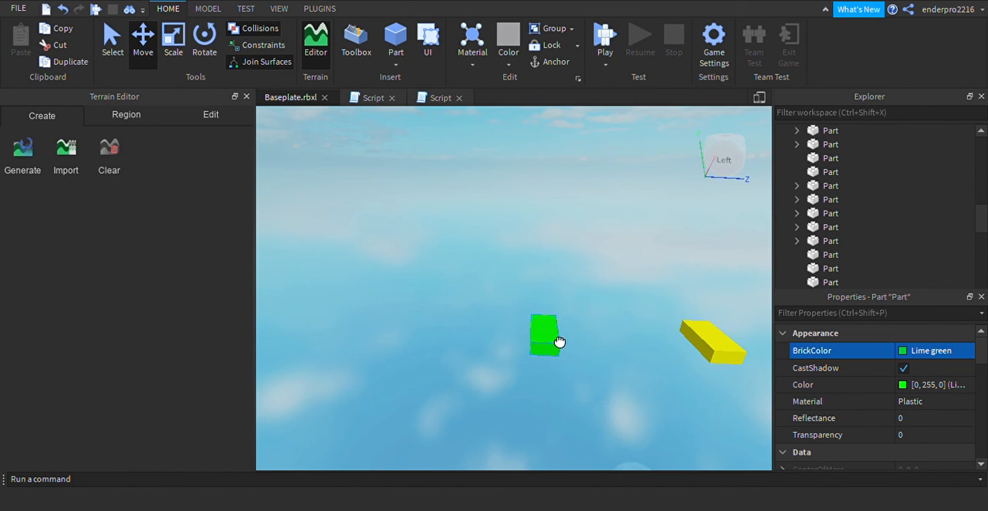
left_click(919, 354)
left_click(919, 211)
left_click_drag(921, 188, 819, 356)
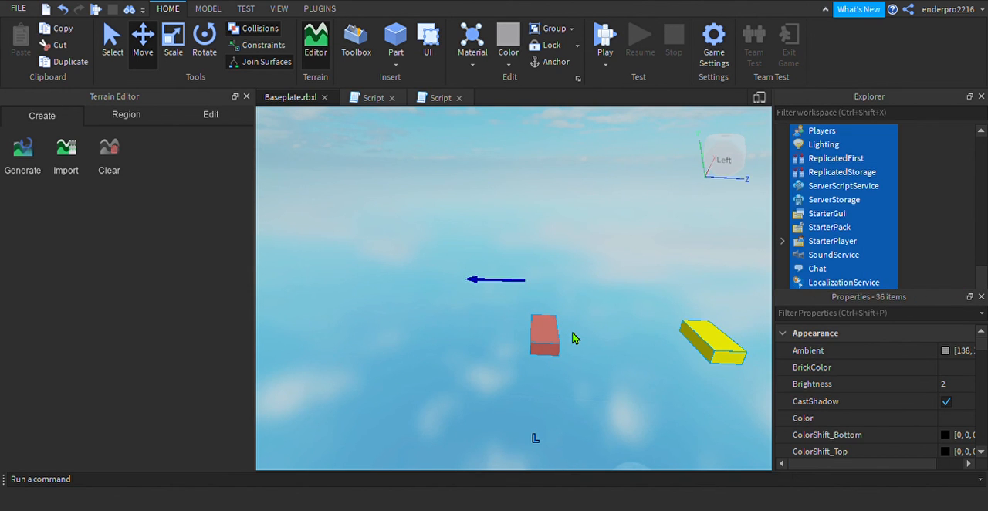
Select only the outermost part again, try Really red on it and restore its BrickColor to Really blue
left_click(546, 340)
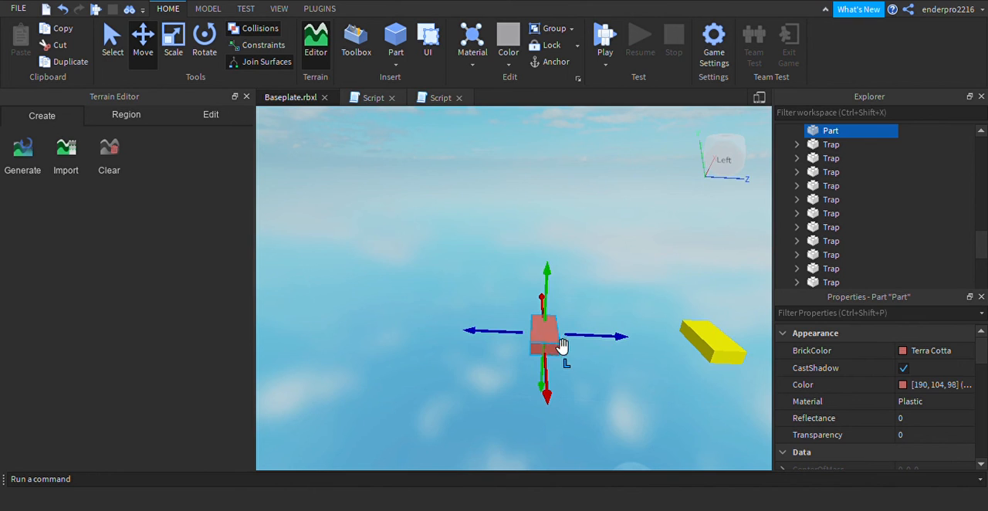
left_click(907, 353)
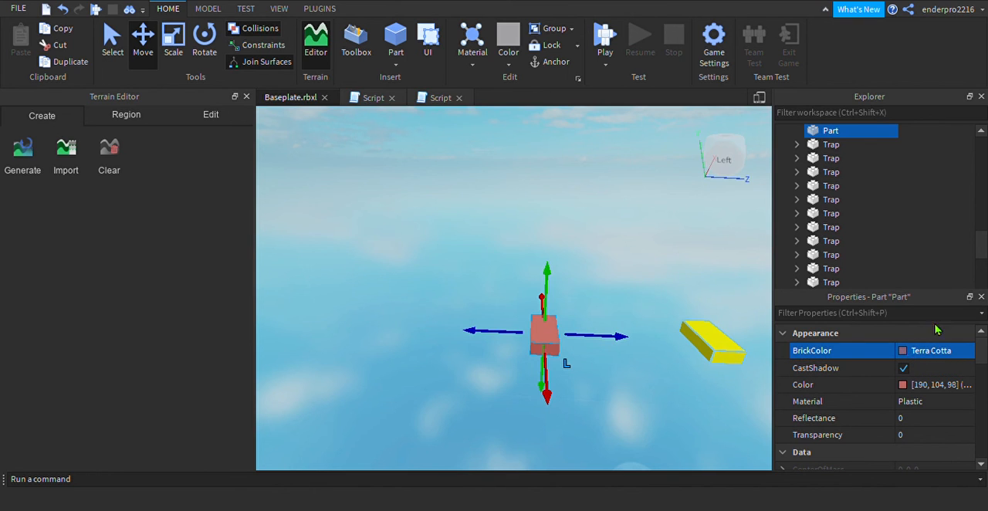
left_click(888, 214)
left_click(917, 189)
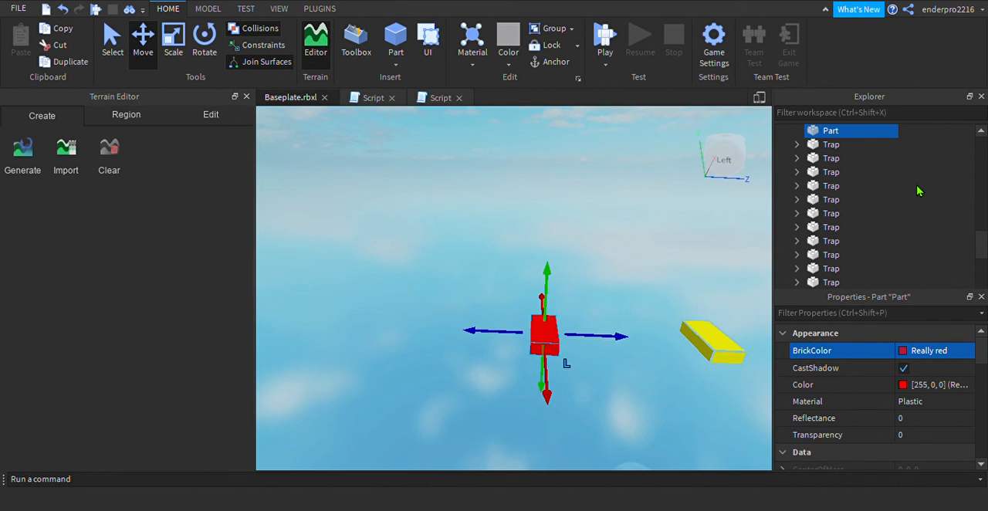
left_click(899, 120)
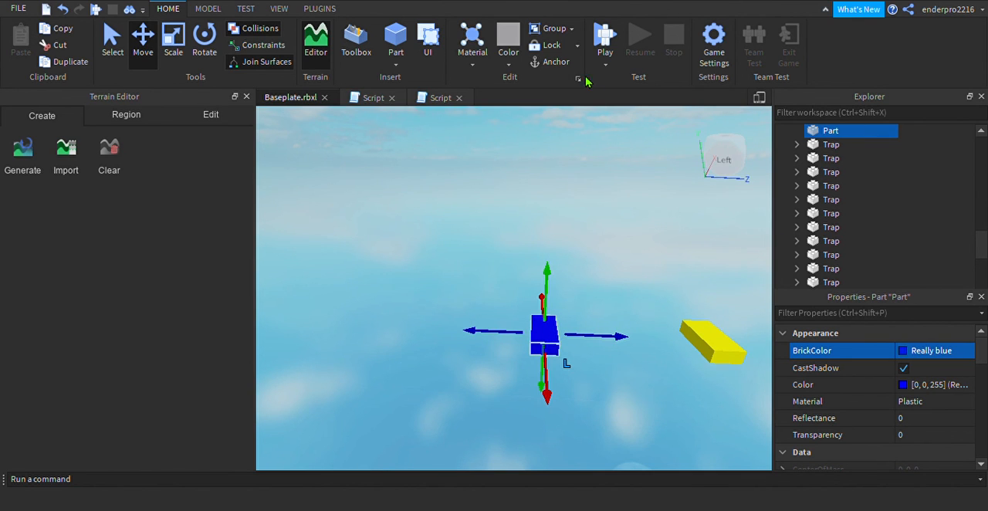
Duplicate the blue part as a Really red copy and move the copy outward past the blue part
key("ctrl+d")
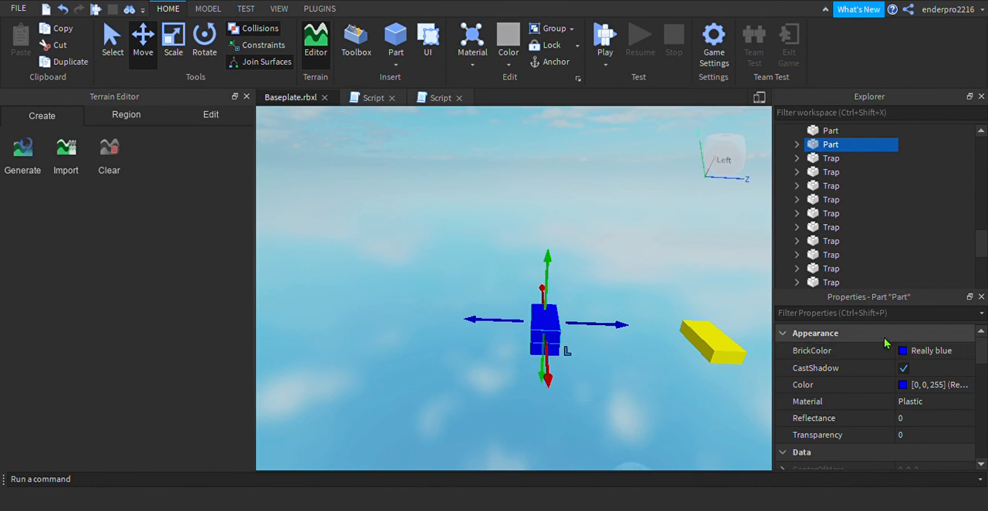
left_click(904, 354)
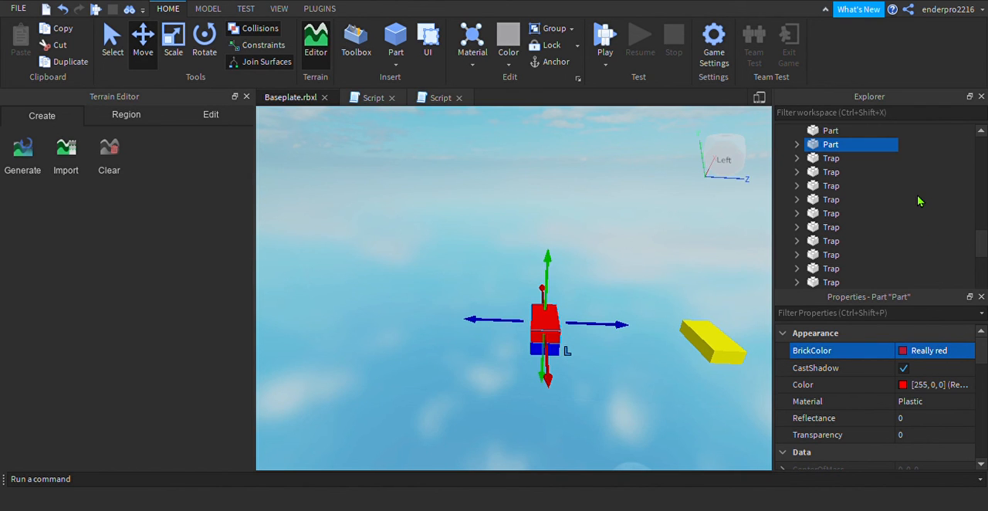
left_click_drag(498, 323, 368, 330)
key("a")
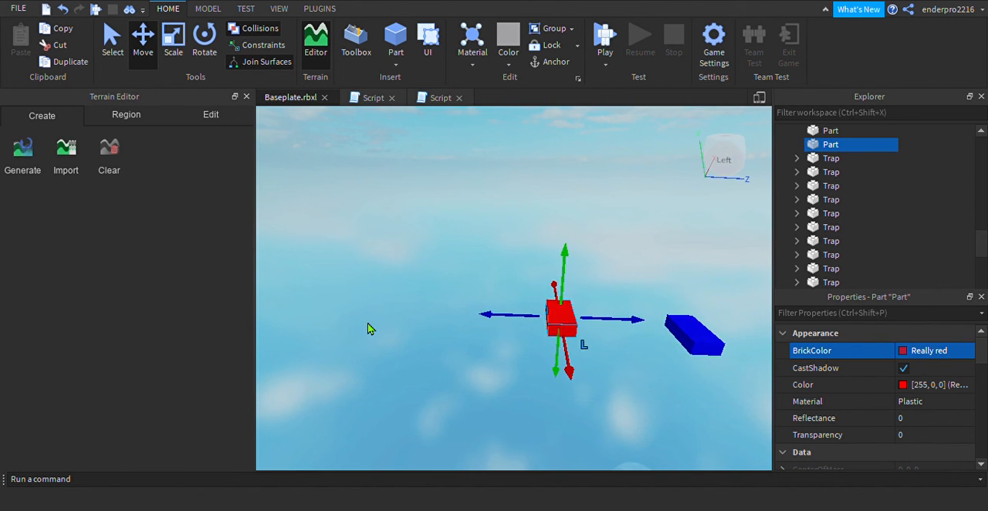
Move the red copy slightly farther outward, lower it a little, and set its BrickColor to Magenta
left_click_drag(498, 323, 488, 324)
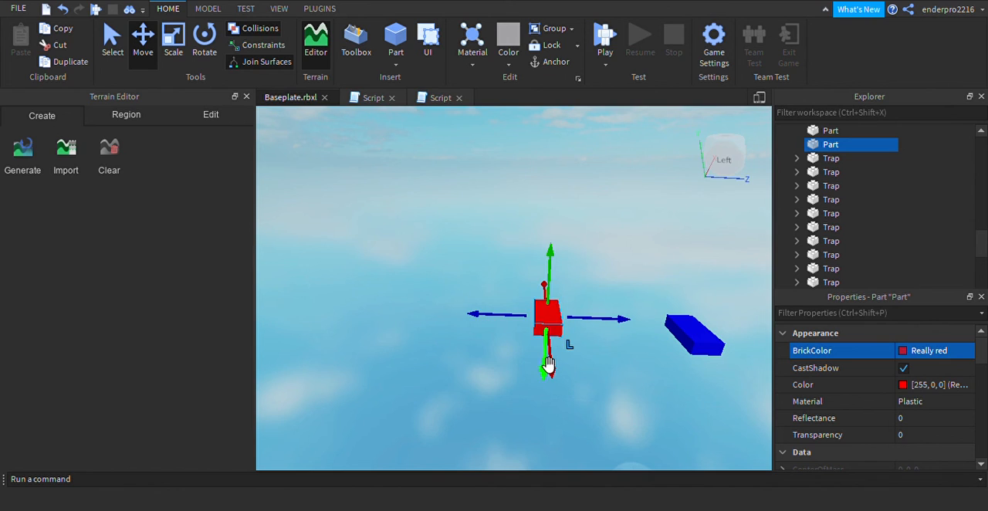
left_click_drag(546, 368, 549, 379)
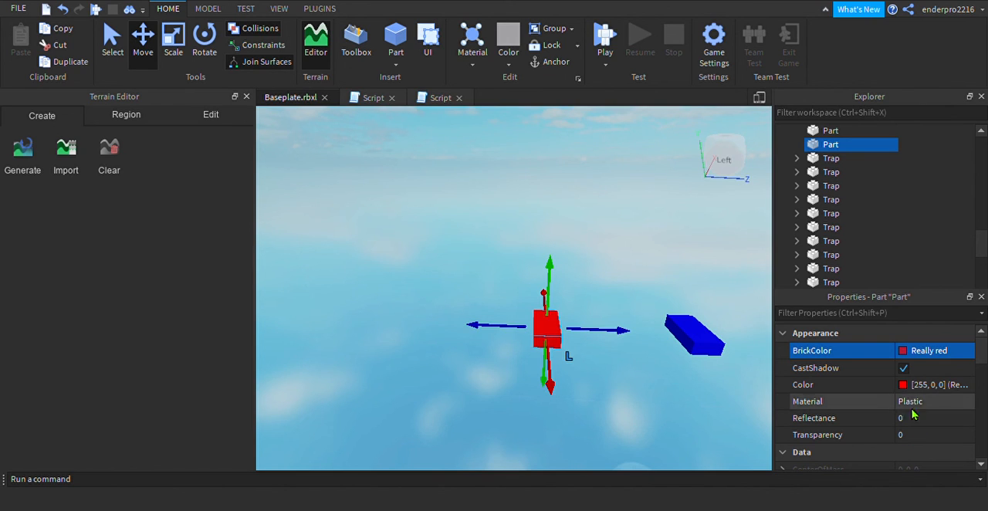
left_click(899, 353)
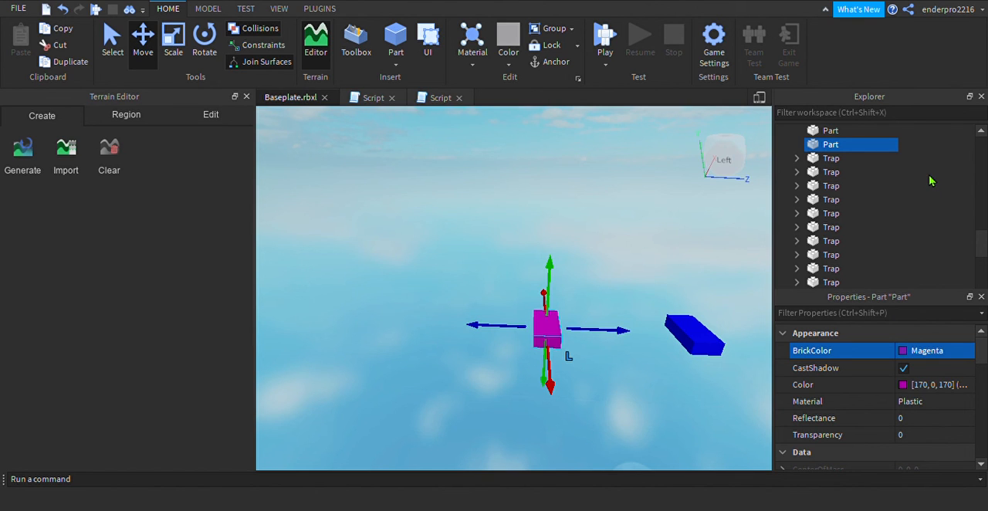
left_click(455, 349)
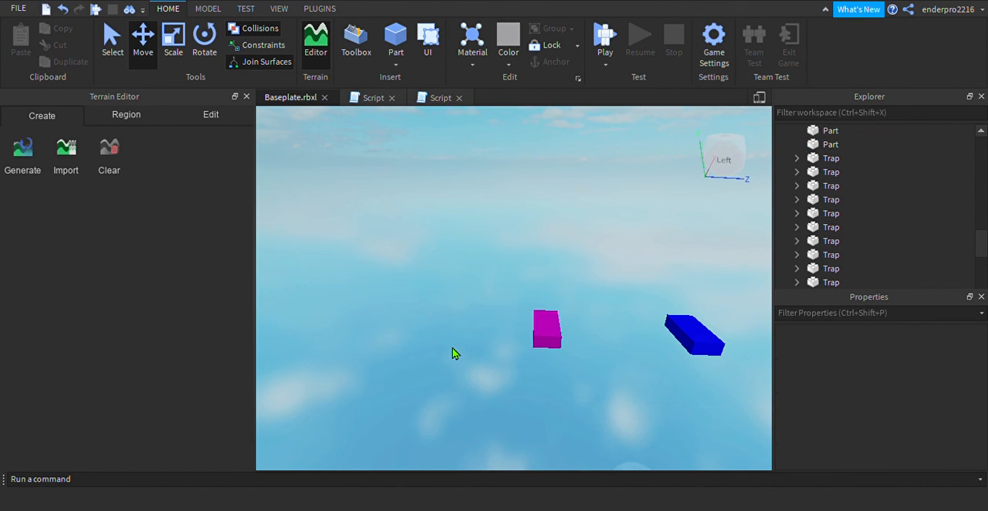
Duplicate the grey end platform and move the copy outward along the row to just past the magenta part
key("s")
key("d")
key("a")
key("w")
key("a")
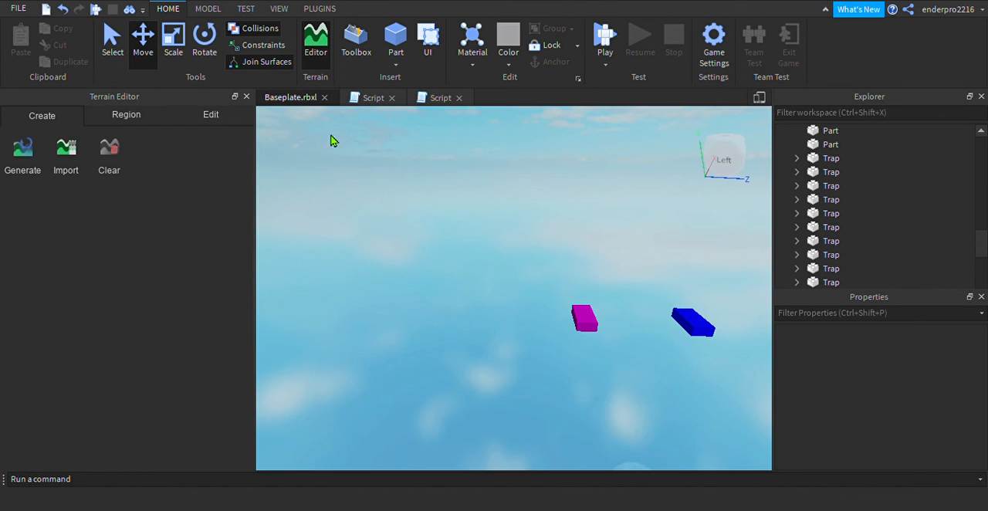
key("d")
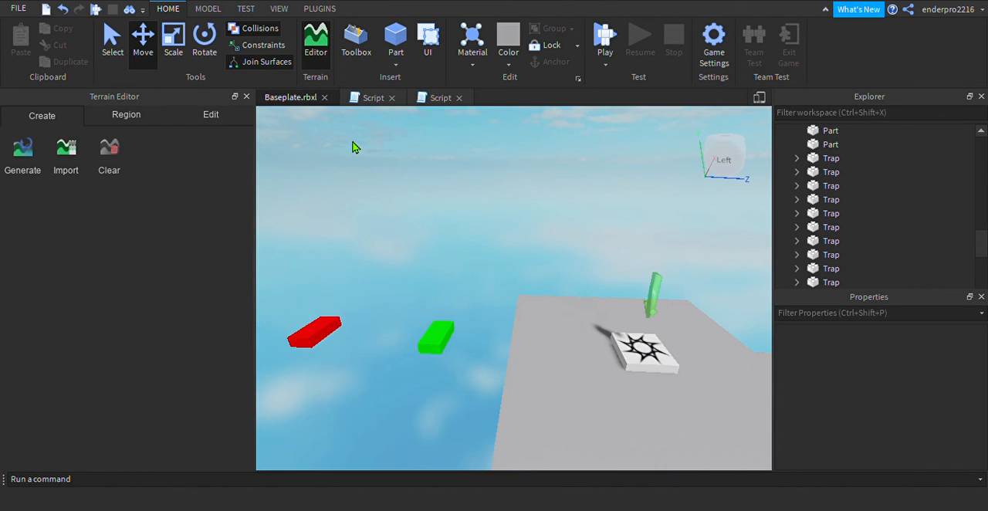
right_click_drag(464, 276, 464, 276)
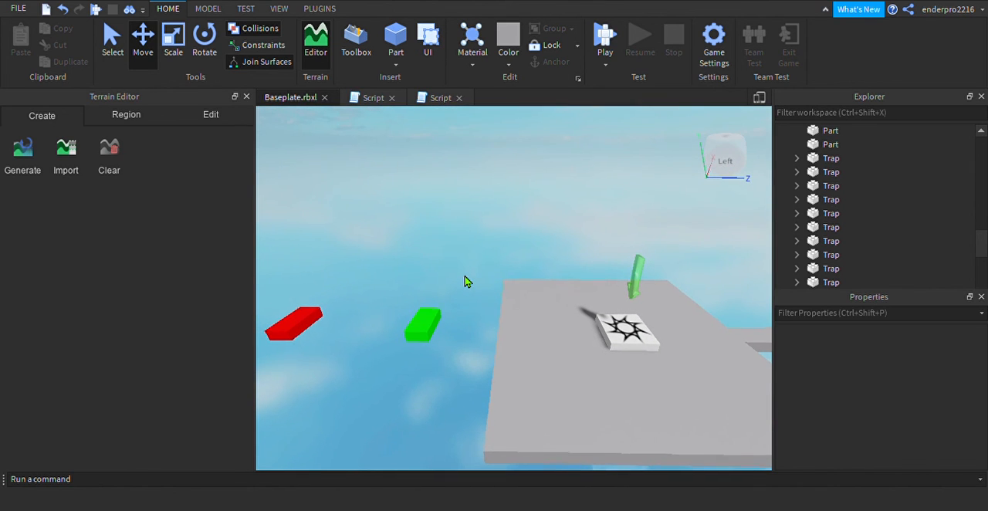
left_click(550, 371)
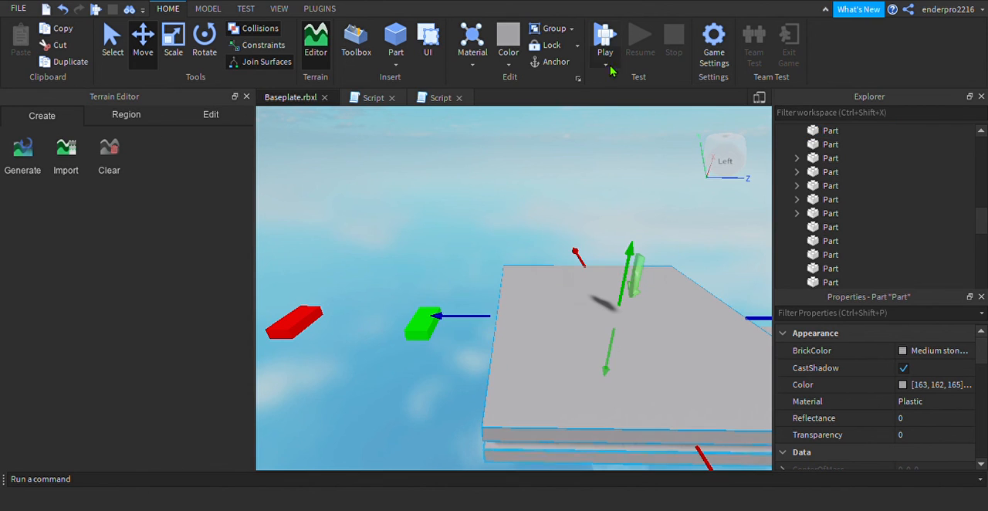
left_click_drag(471, 325, 238, 276)
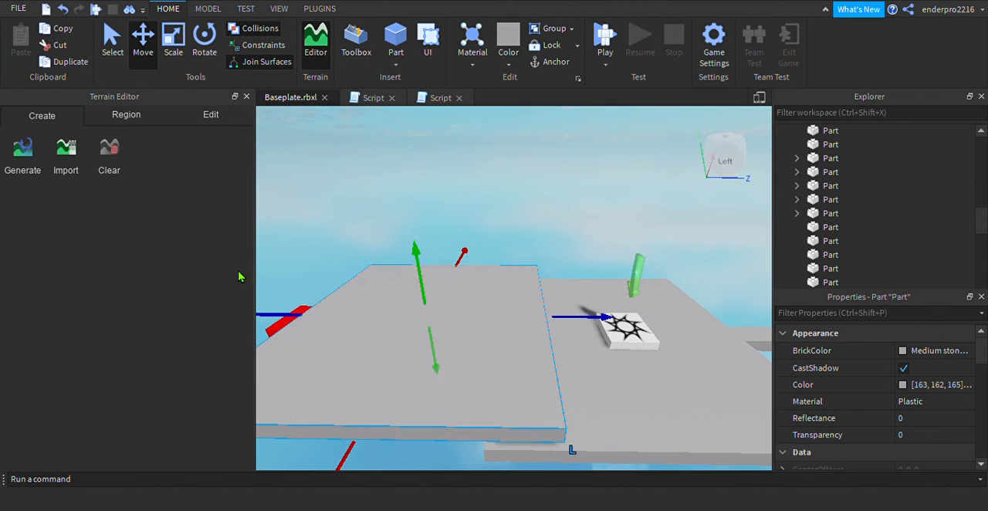
key("a")
key("s")
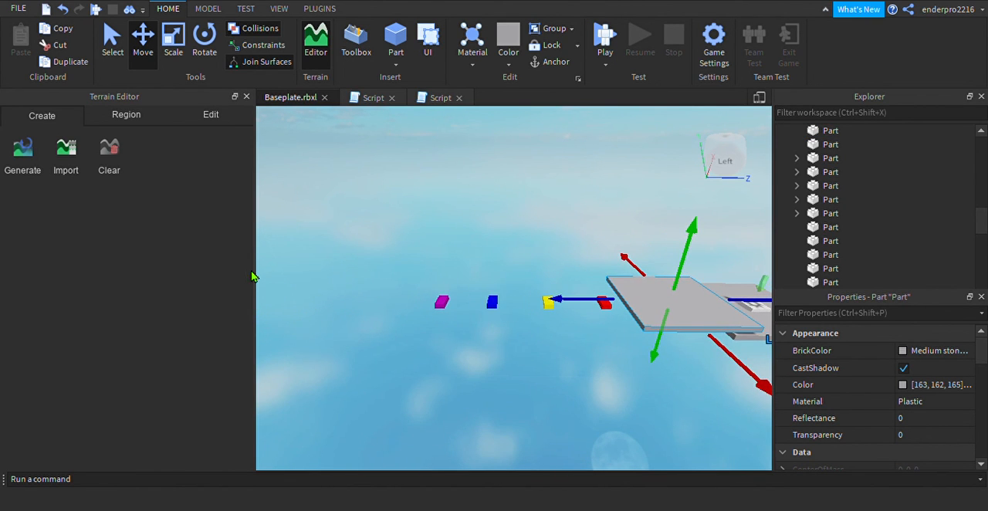
left_click_drag(582, 302, 270, 307)
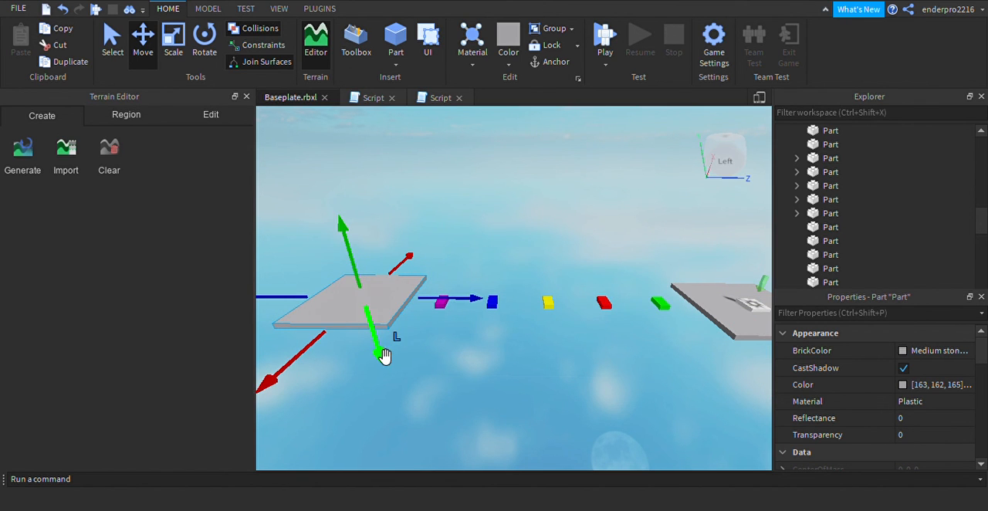
left_click(564, 381)
key("s")
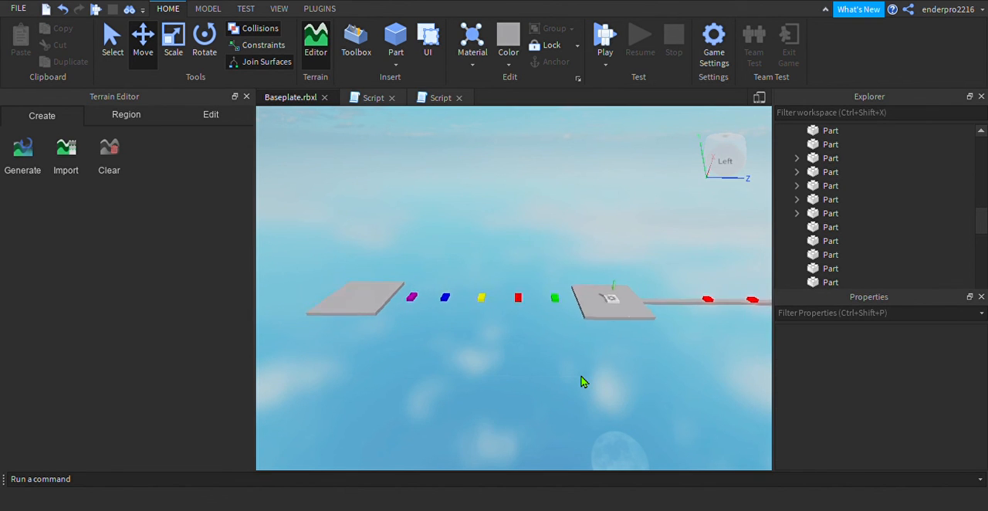
Duplicate checkpoint model 6 and move the copy along the row until it is above the new end platform
key("w")
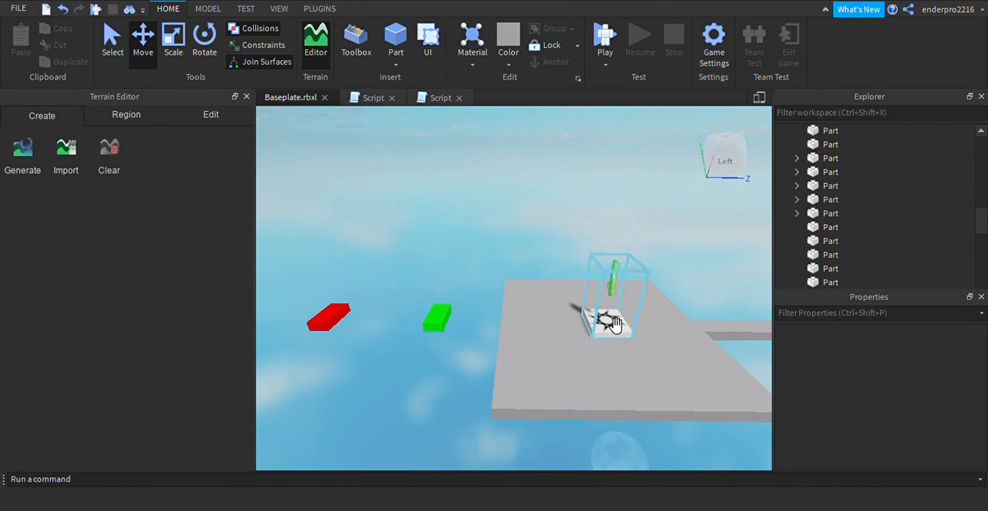
left_click(622, 302)
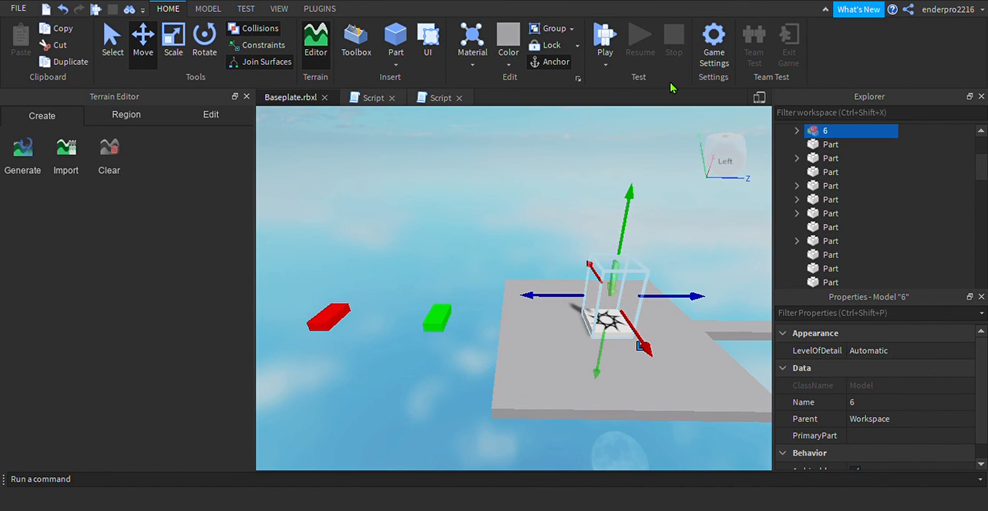
key("ctrl+d")
left_click_drag(580, 223, 355, 253)
key("a")
key("s")
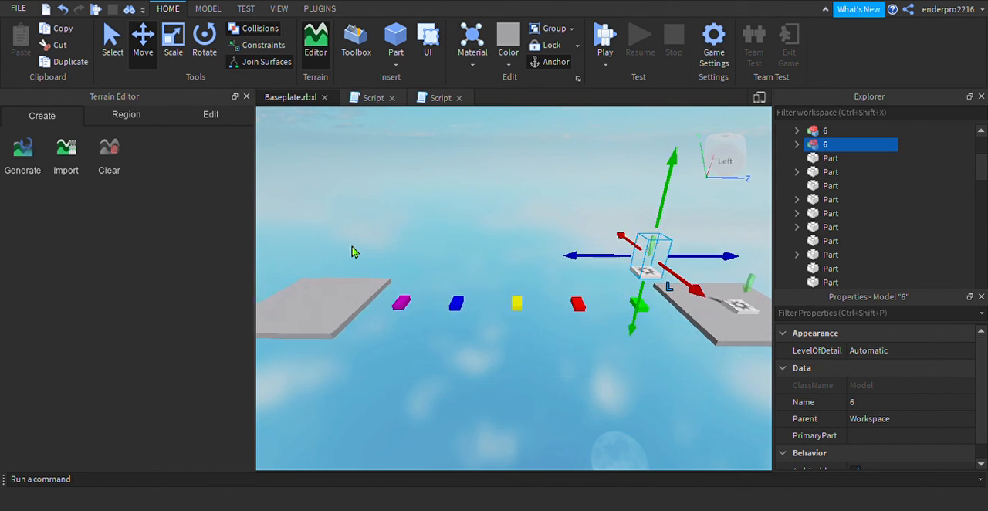
left_click_drag(640, 273, 340, 276)
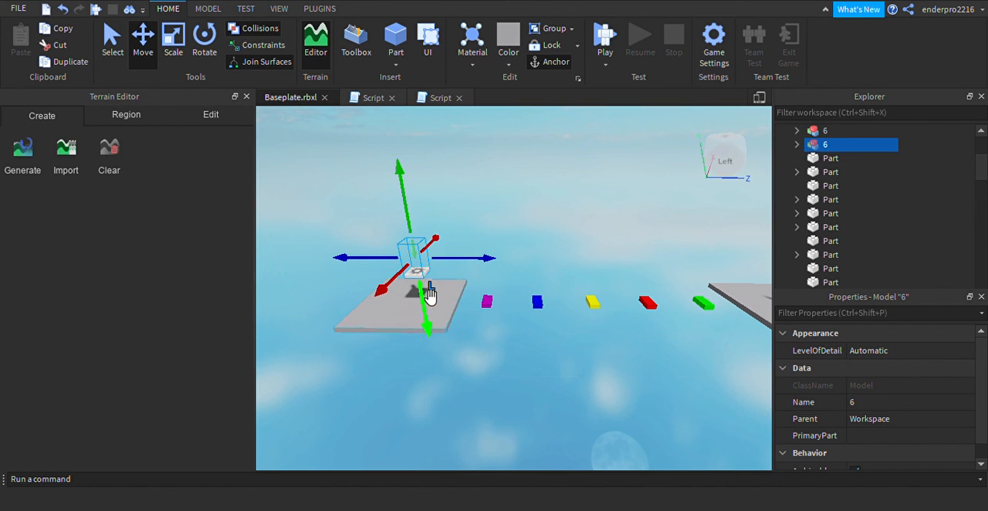
Lower the checkpoint copy onto the new platform, shift it slightly outward, and rename it 7
left_click_drag(425, 317, 433, 334)
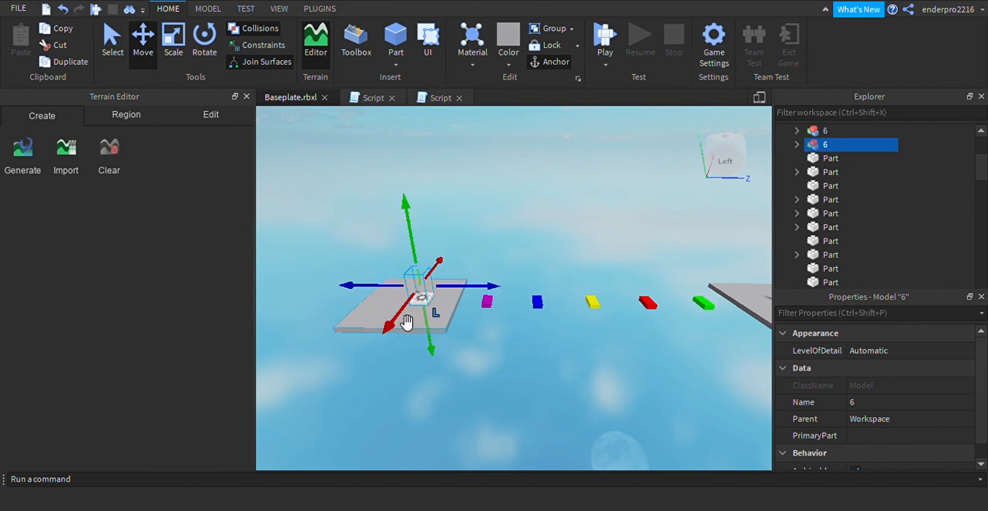
left_click_drag(380, 300, 366, 301)
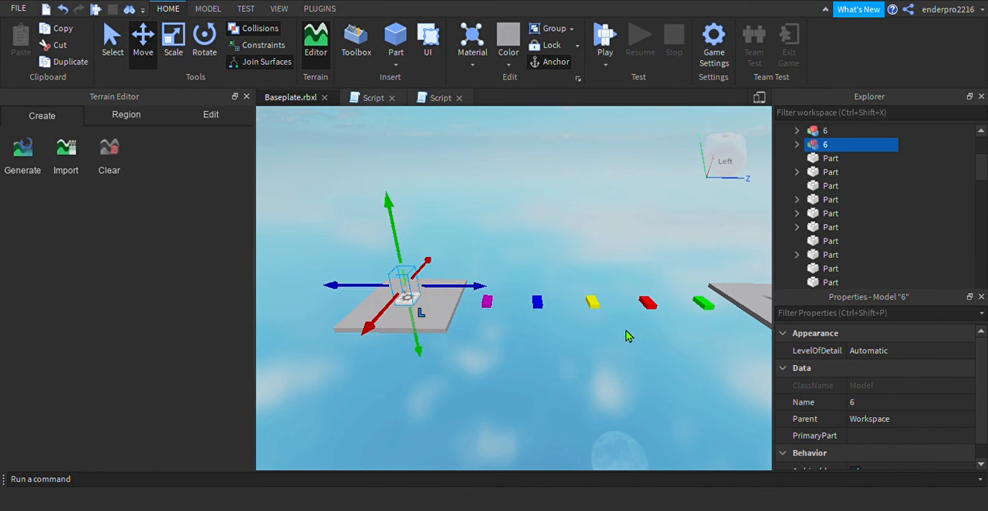
left_click(940, 398)
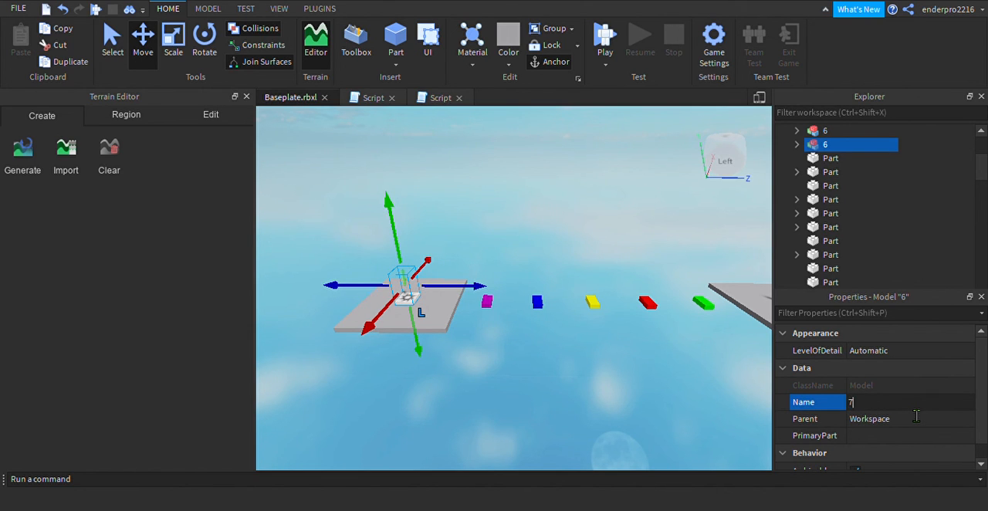
left_click(703, 398)
Start a playtest of the extended course and decline the free OBBY KIT offer
key("s")
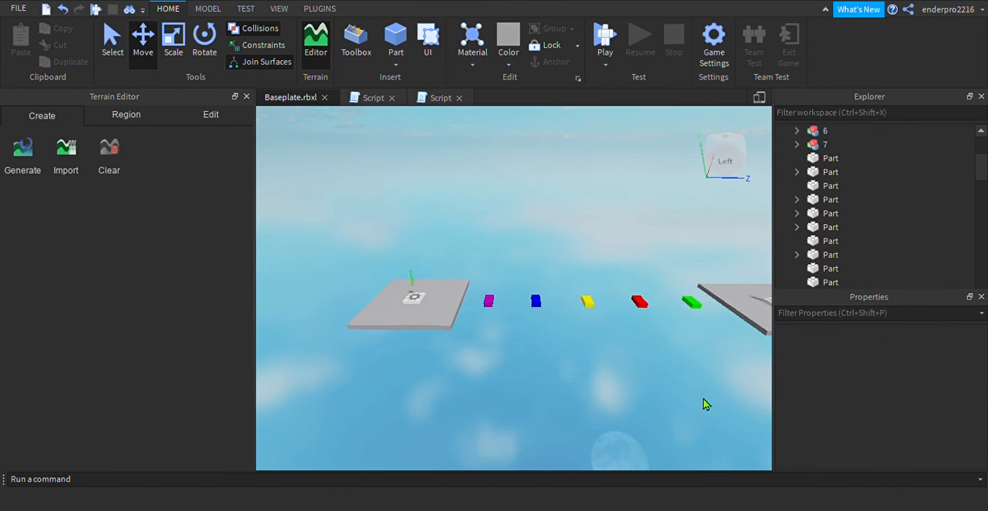
key("a")
key("s")
key("d")
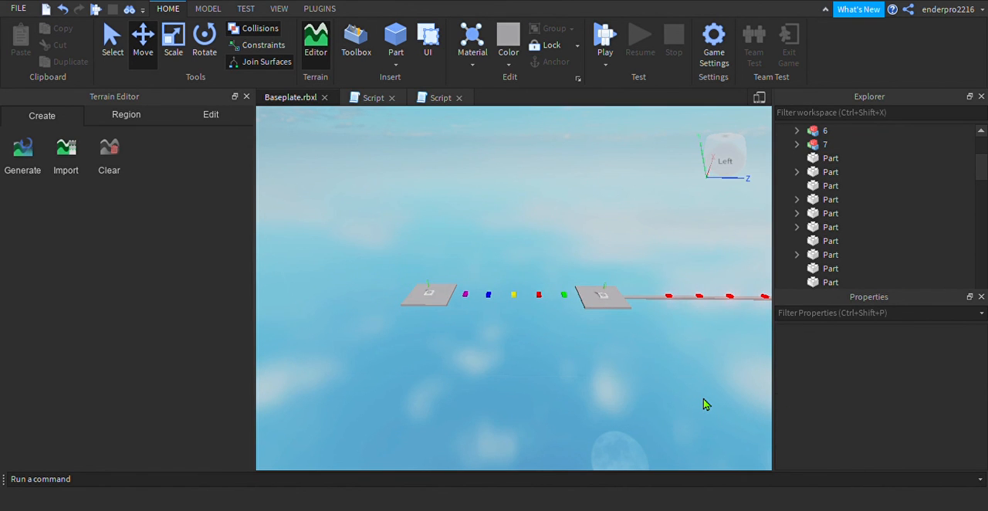
left_click(597, 39)
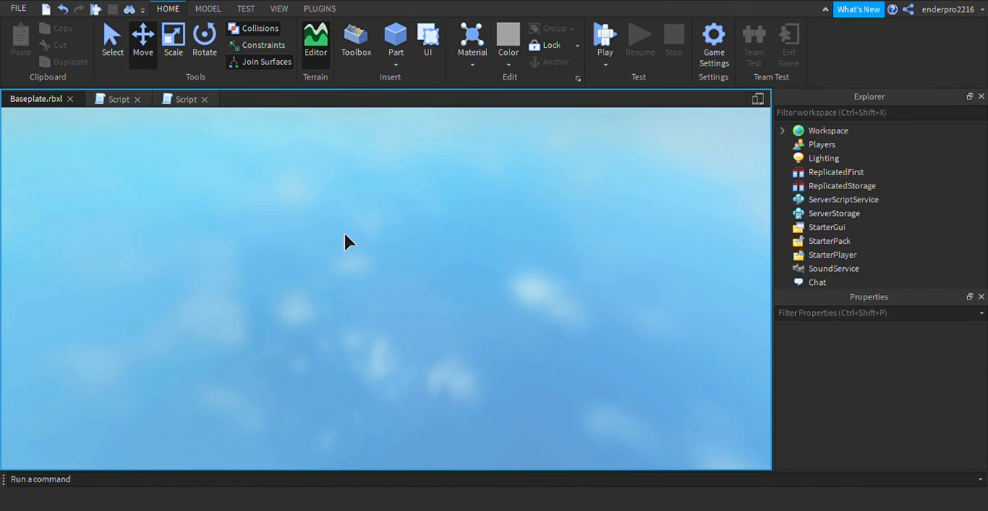
key("F5")
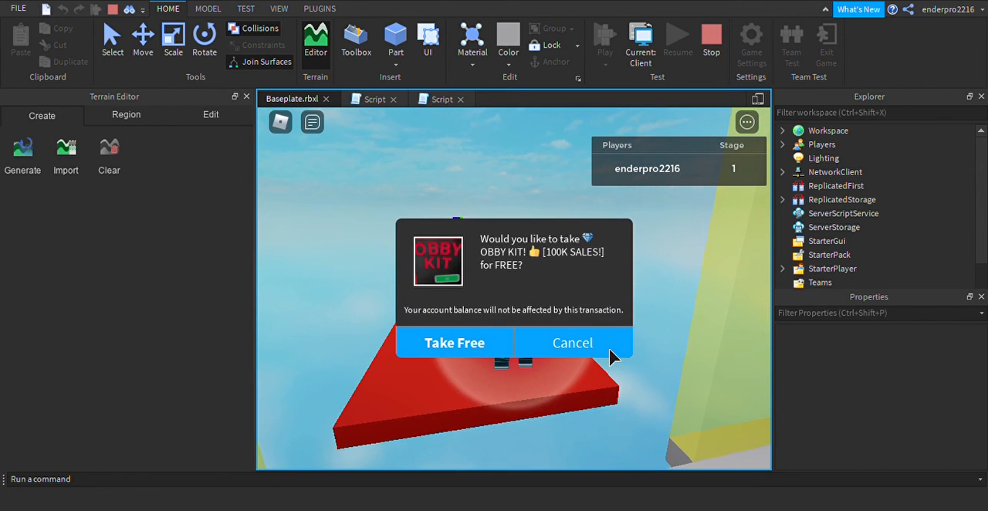
left_click(609, 350)
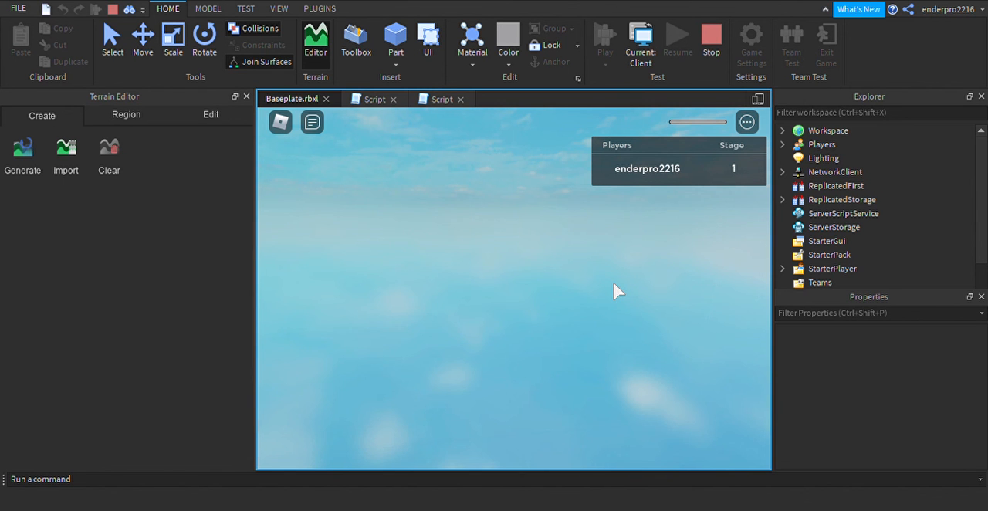
Run the character out of the start area and jump across the first coloured platforms to a yellow one
key("w")
key("w")
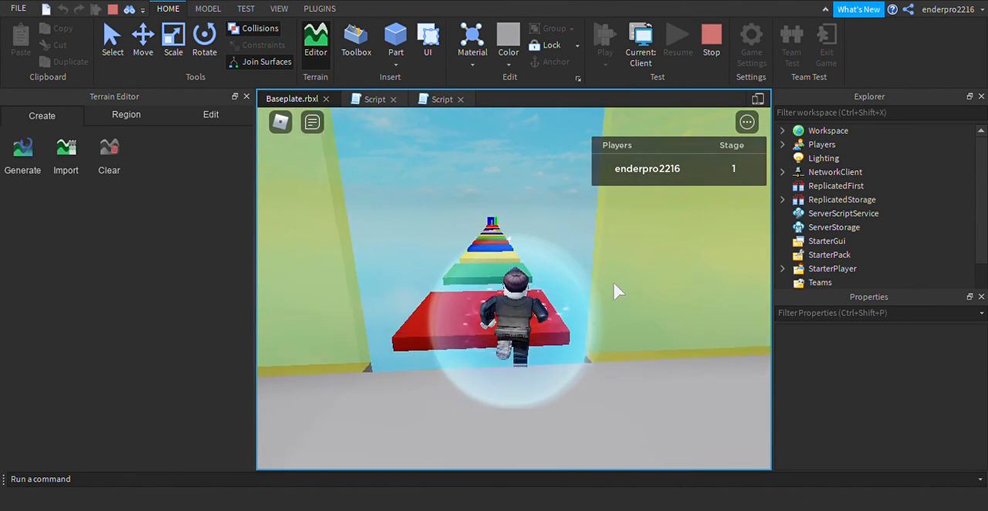
key("space")
key("w")
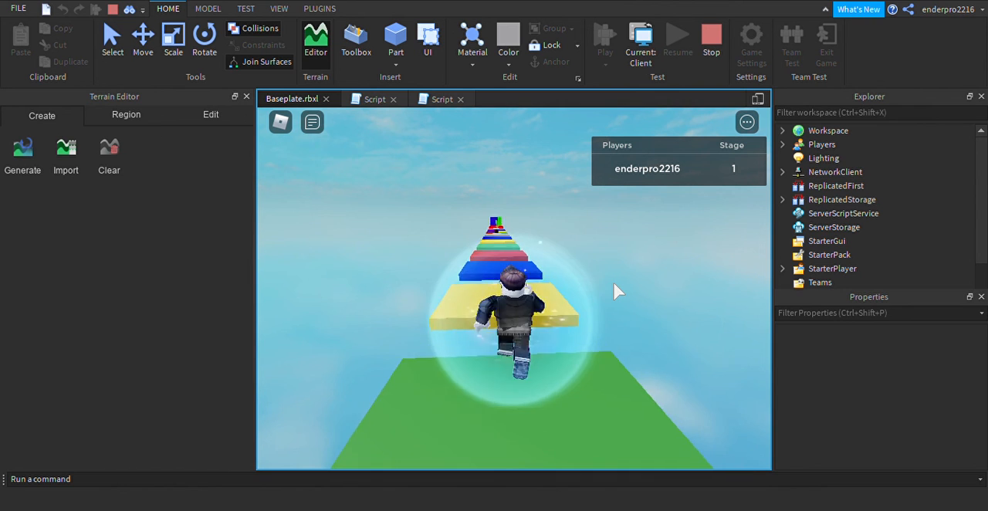
key("space")
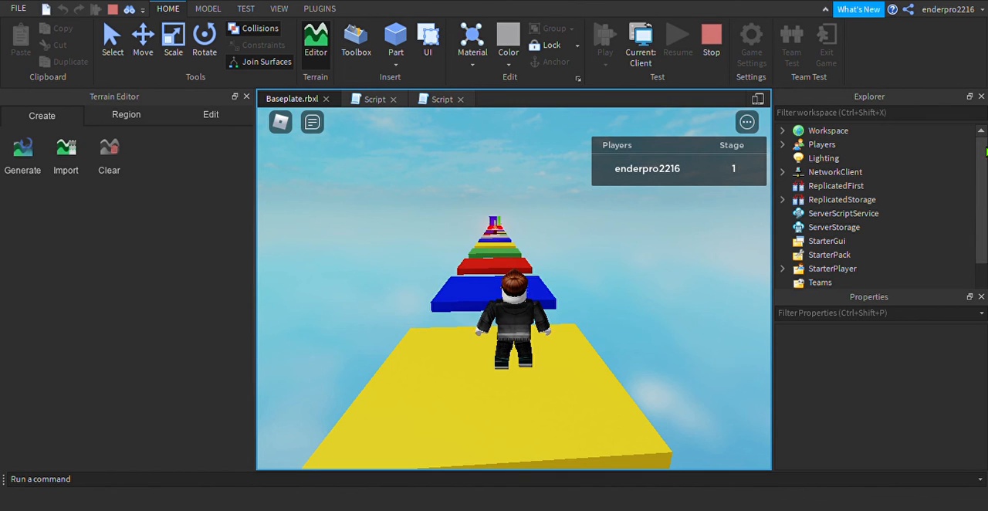
Look through the running game's object tree and select Workspace
scroll(984, 154, "down", 1)
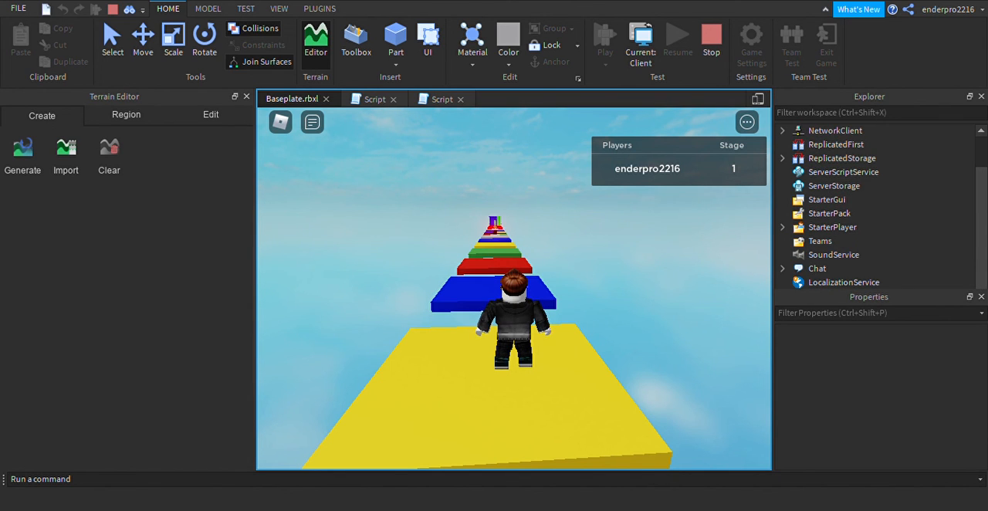
scroll(872, 204, "up", 1)
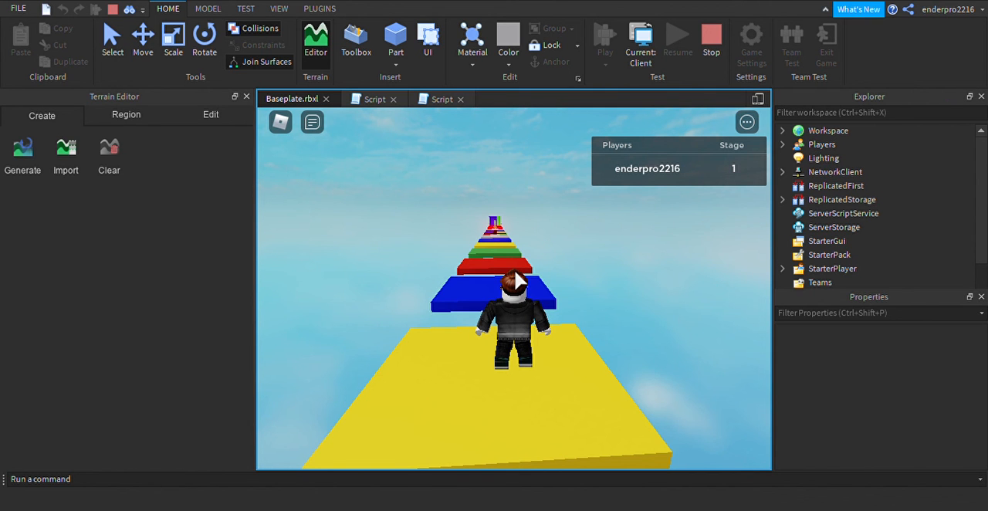
left_click(828, 130)
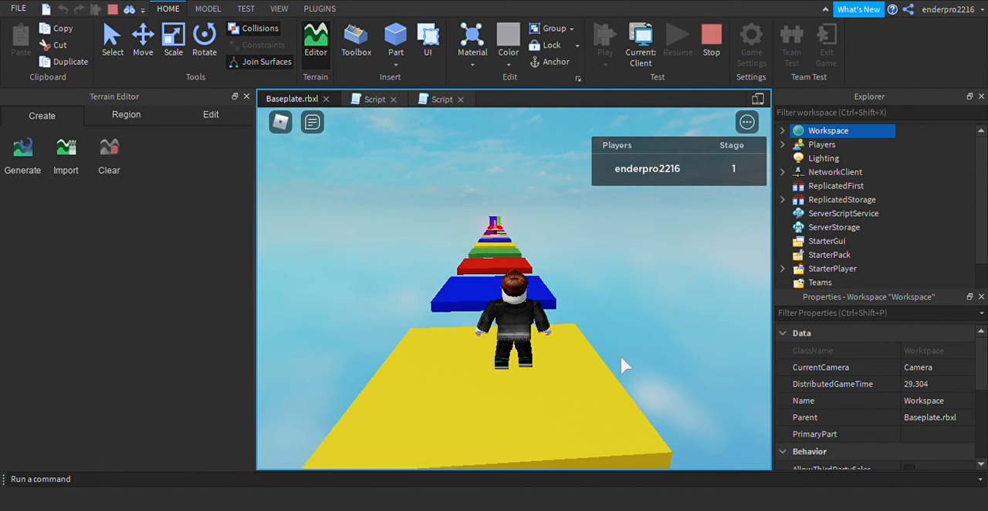
Jump the character across the remaining single coloured platforms to the stage 2 checkpoint
key("w")
key("space")
key("space")
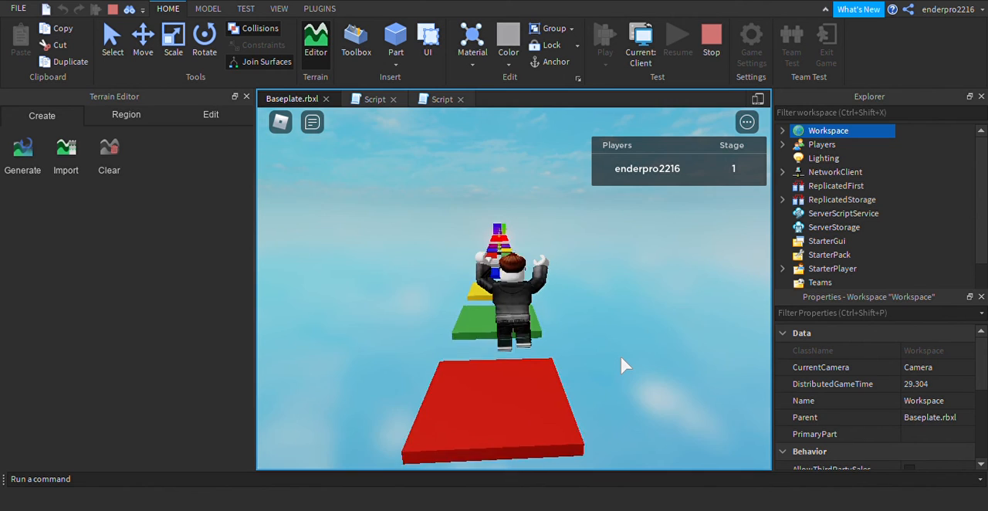
key("space")
key("space")
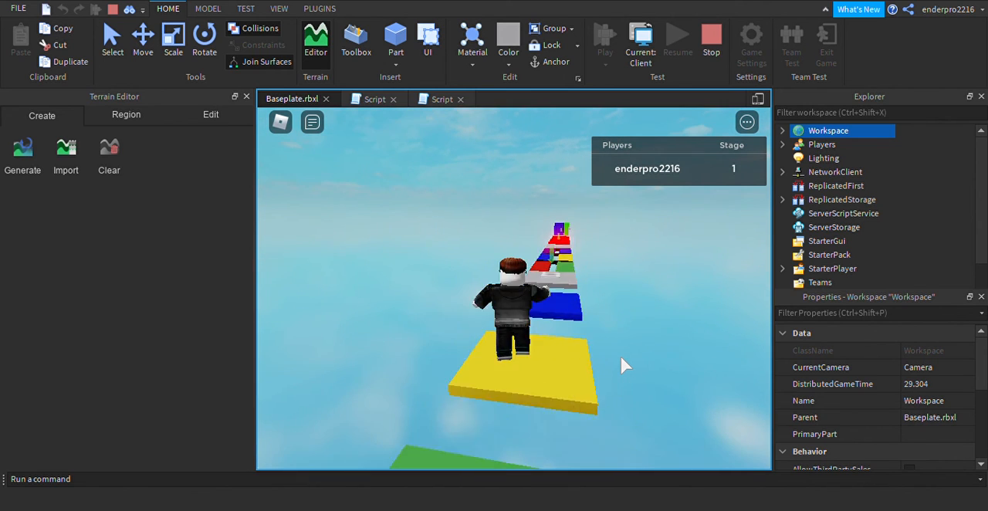
key("space")
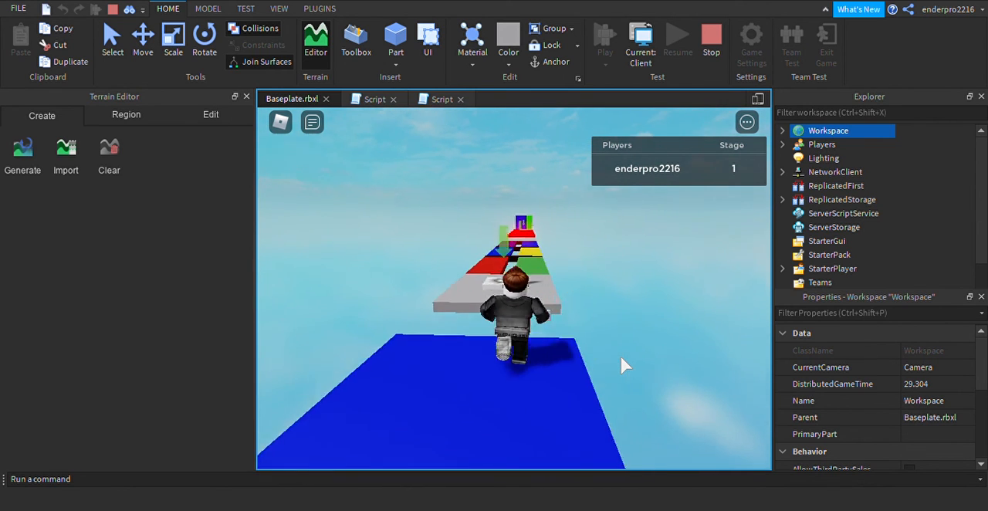
key("space")
Take the character across the paired coloured platforms to the stage 3 checkpoint
key("a")
key("d")
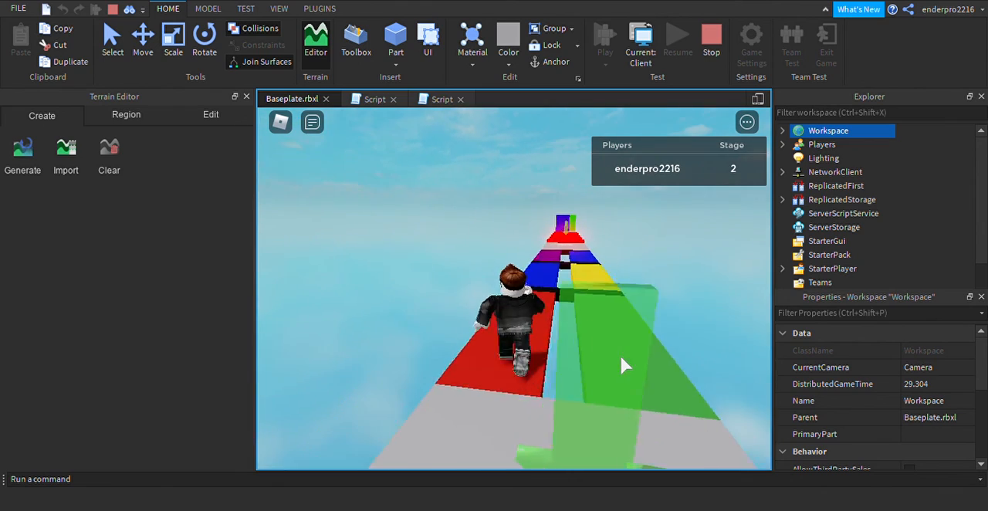
key("space")
key("a")
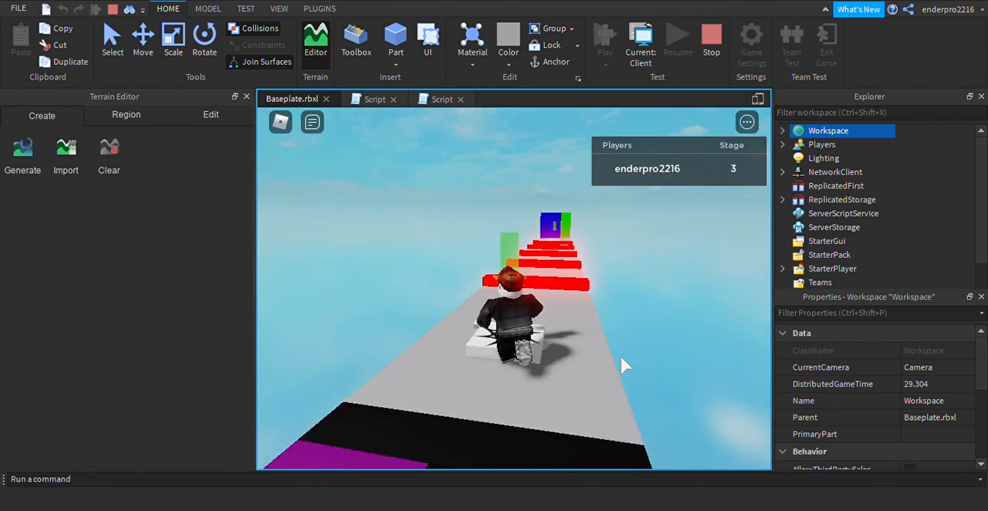
Jump the character over the glowing red bars along the walkway to the stage 4 checkpoint
key("space")
key("space")
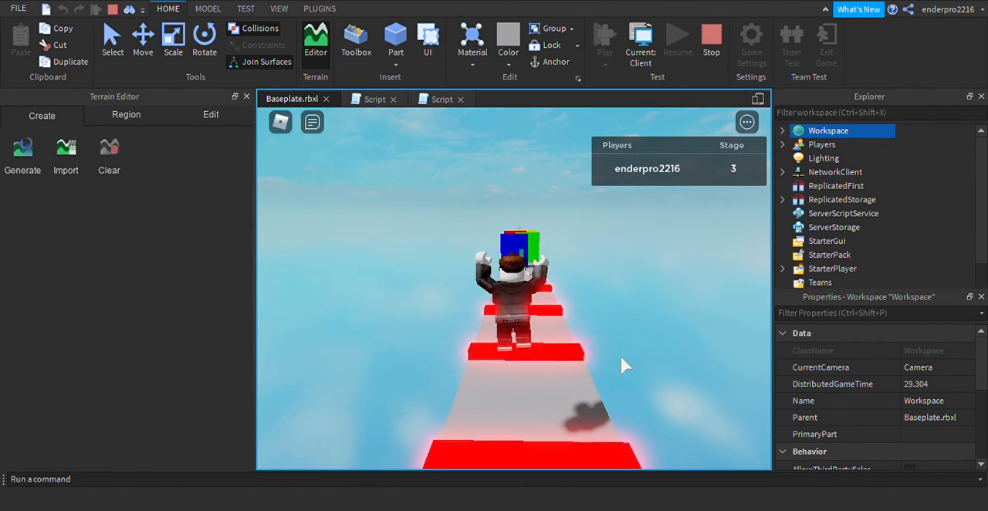
key("space")
key("a")
key("d")
key("space")
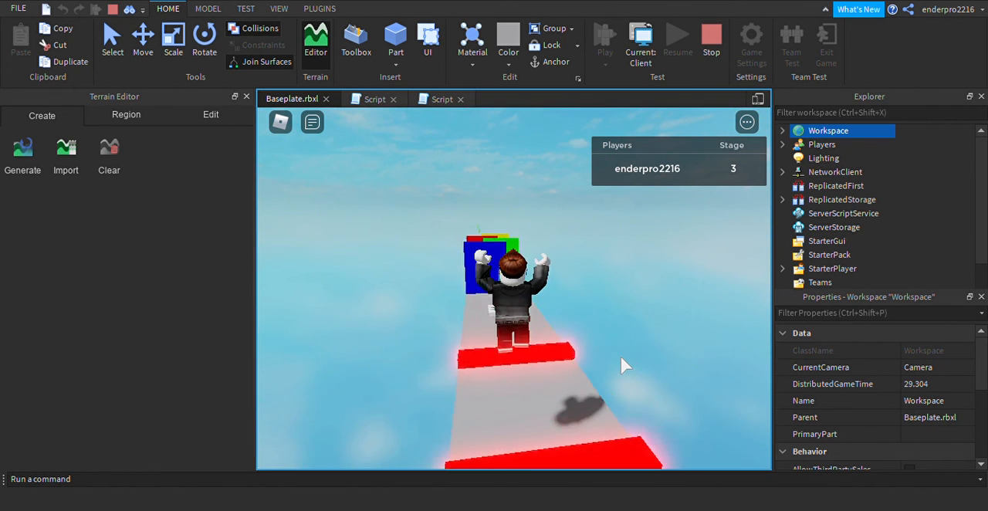
key("space")
key("d")
key("space")
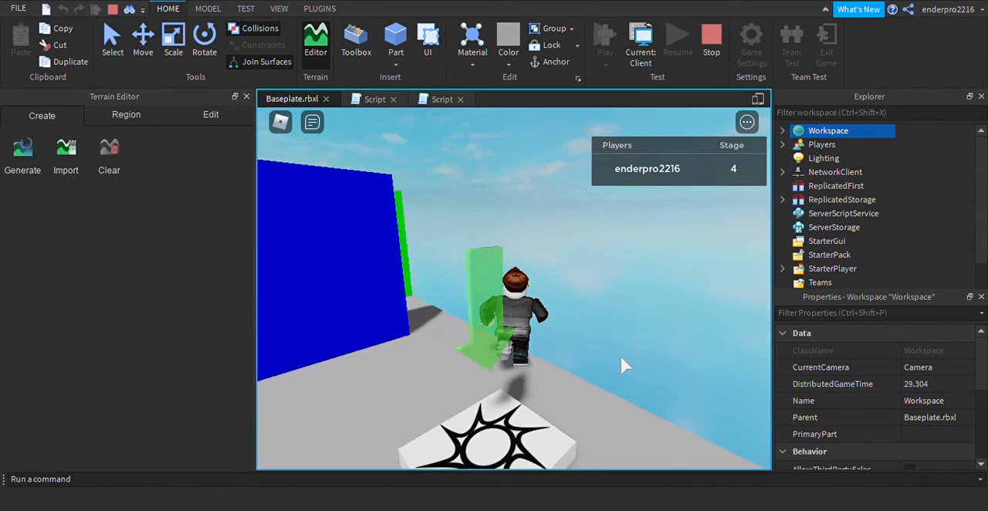
Walk the character around the blue, green, red and yellow walls to the stage 5 checkpoint
key("a")
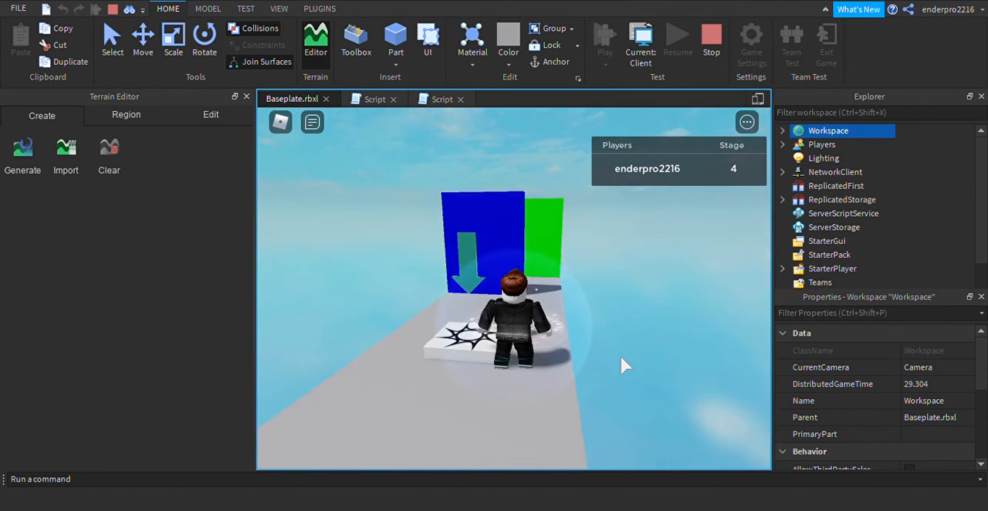
key("w")
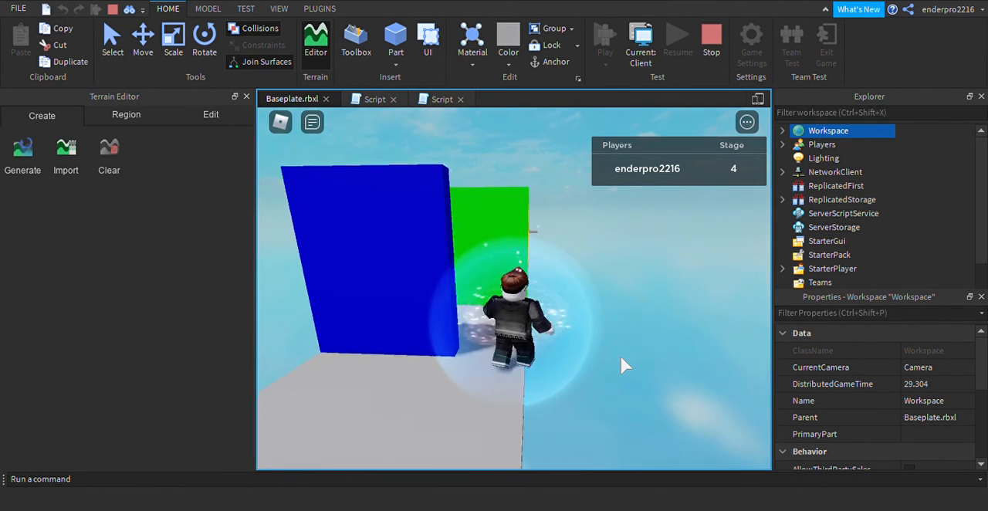
key("w")
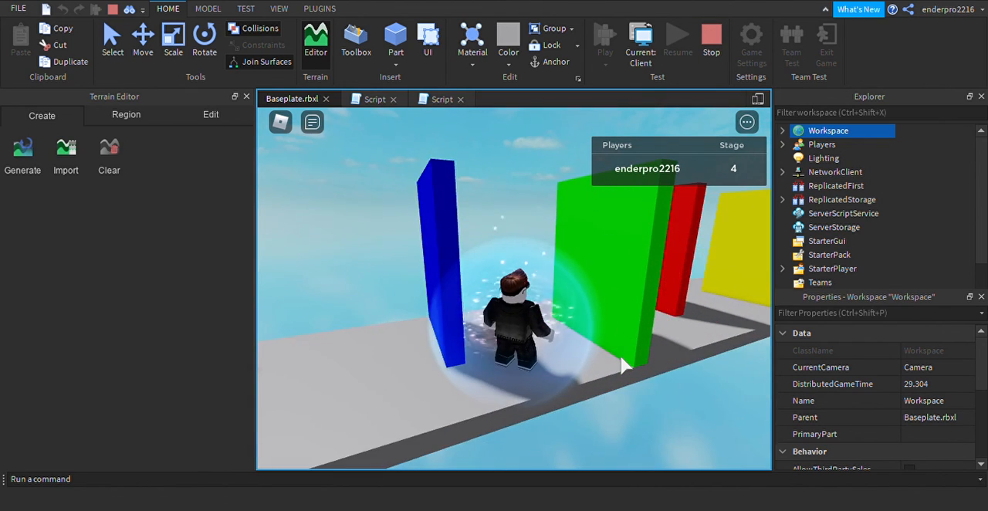
key("w")
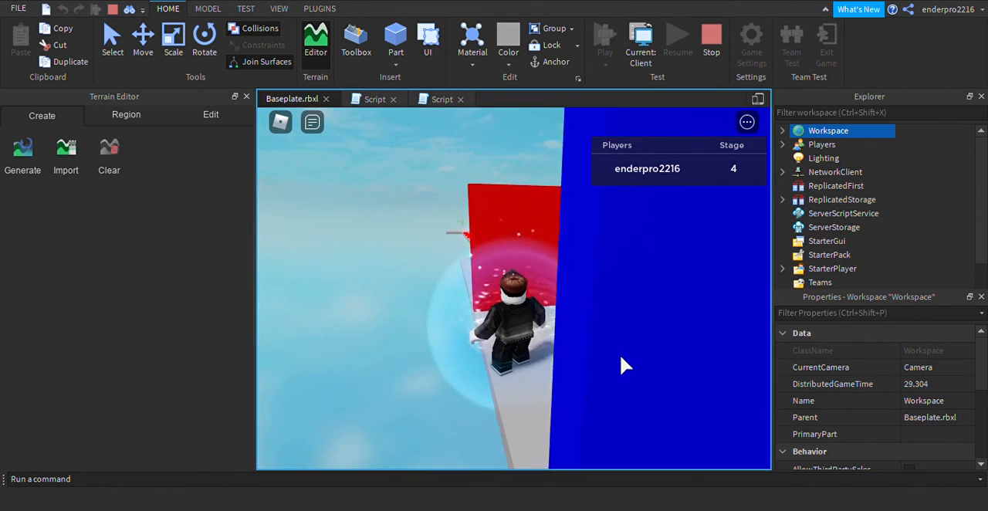
key("w")
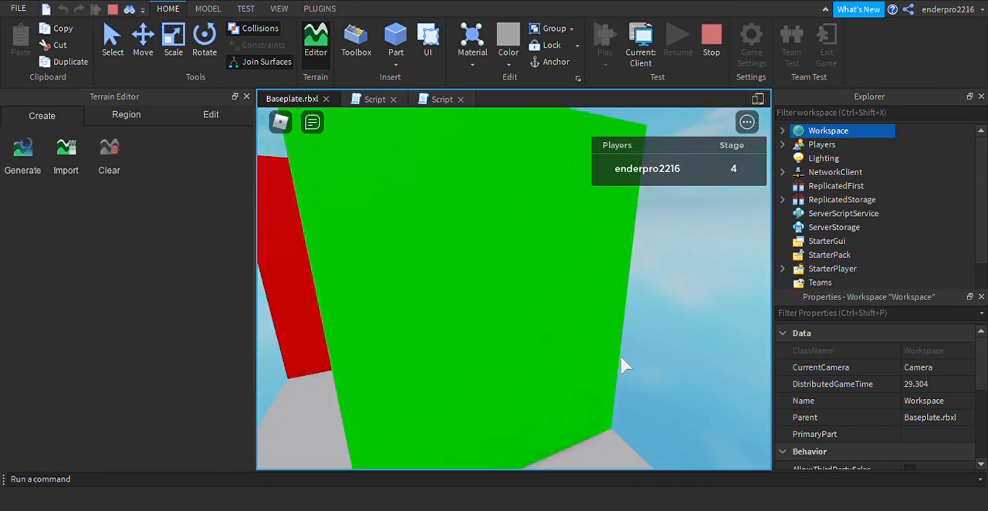
key("w")
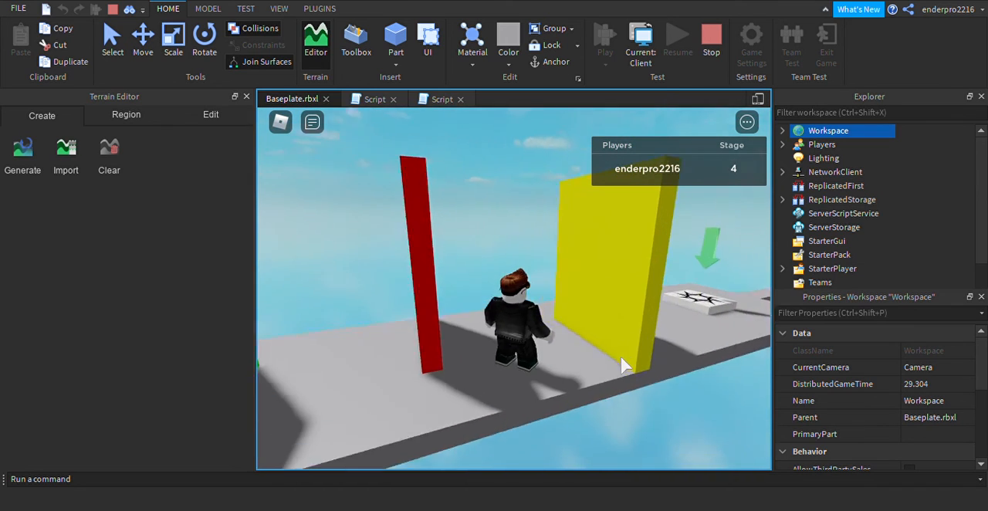
key("w")
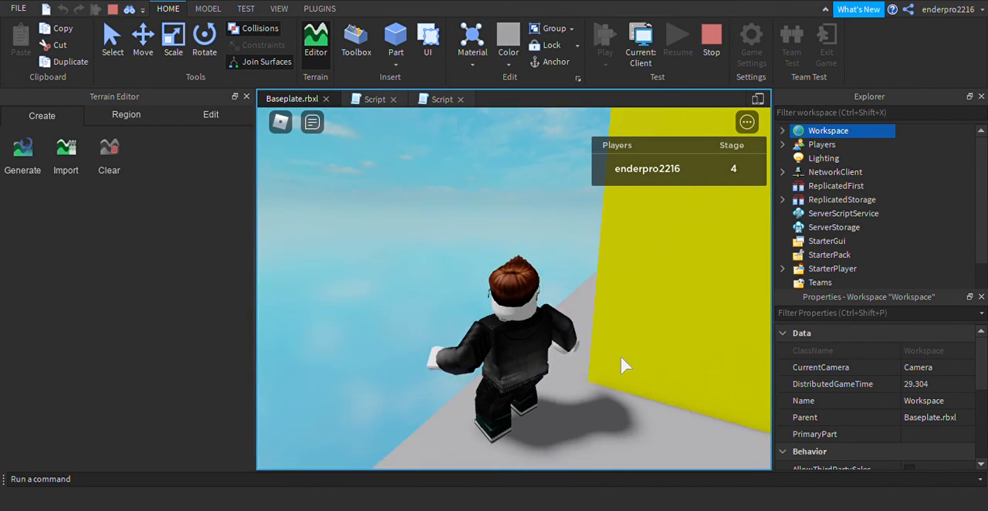
key("w")
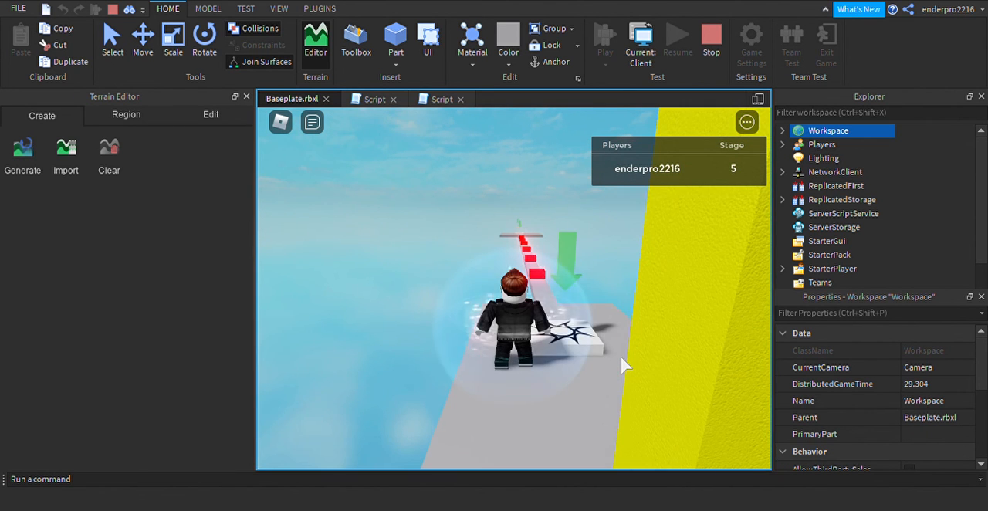
Jump the character onto the stage 5 checkpoint and stop the playtest
key("Right")
key("space")
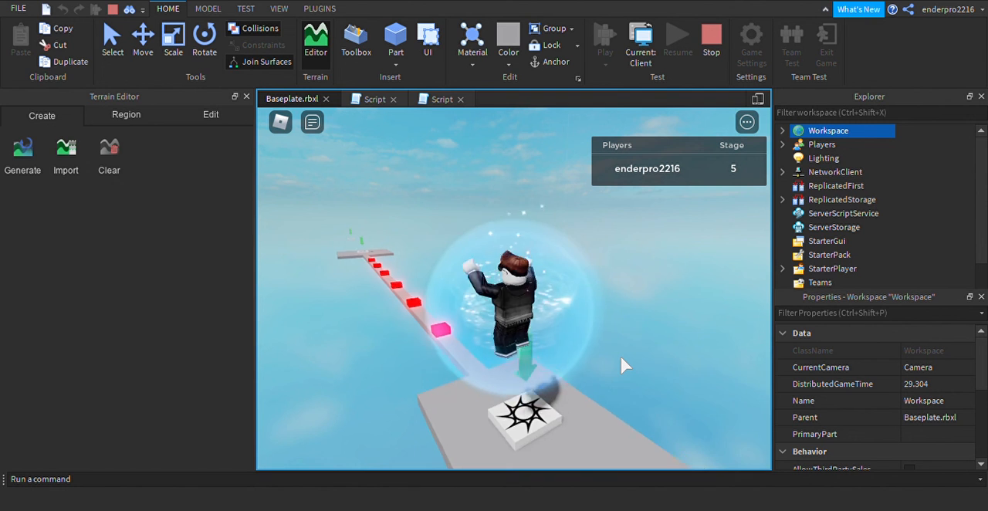
key("w")
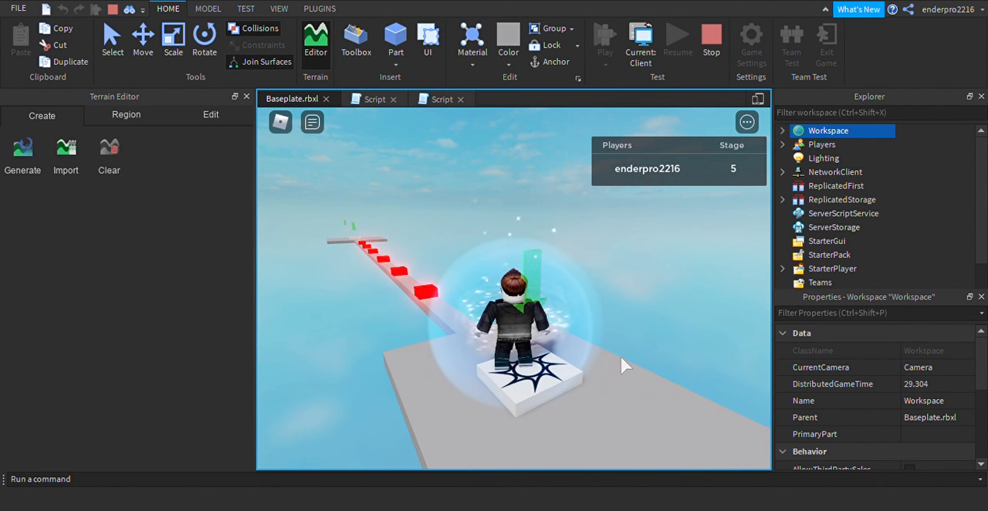
left_click(718, 43)
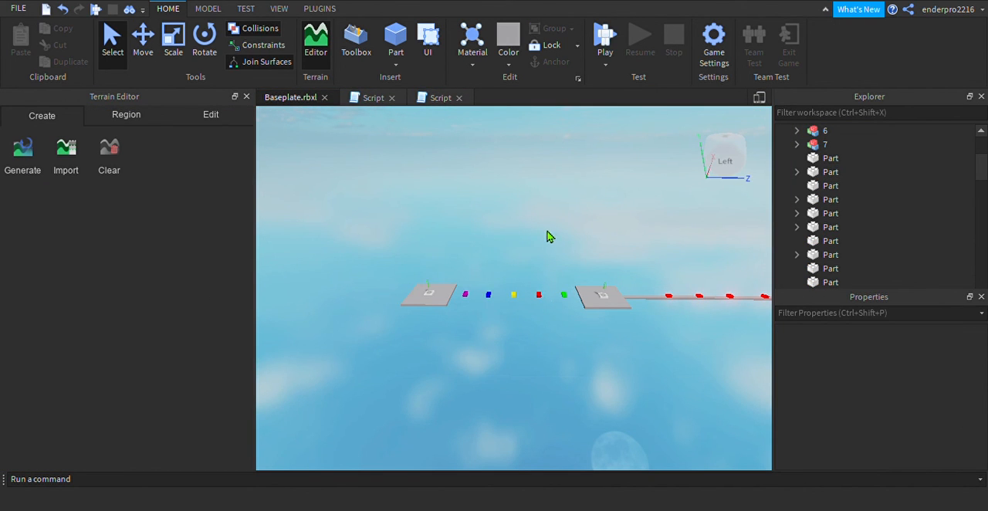
Inspect the anchoring of the five coloured parts between the two end platforms, then clear the selection
key("w")
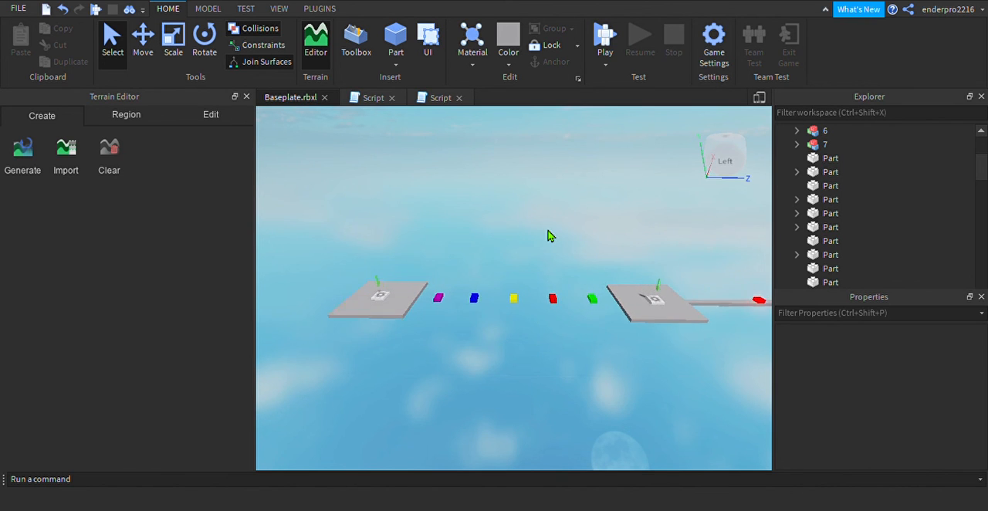
key("w")
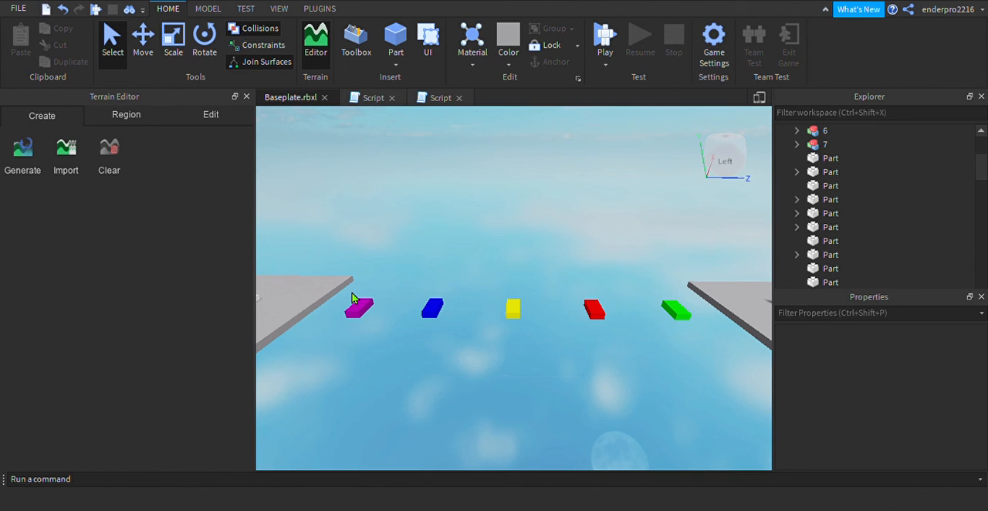
left_click_drag(349, 310, 691, 335)
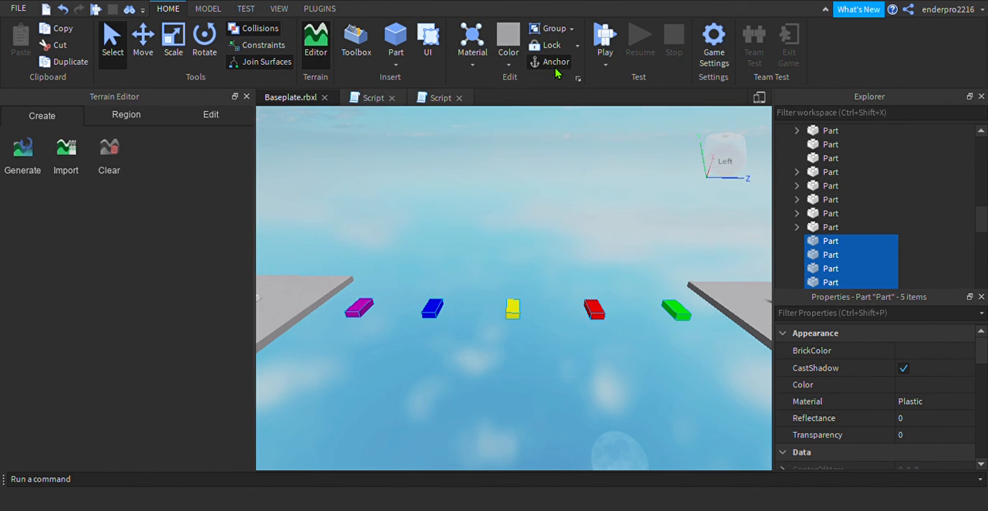
left_click(552, 189)
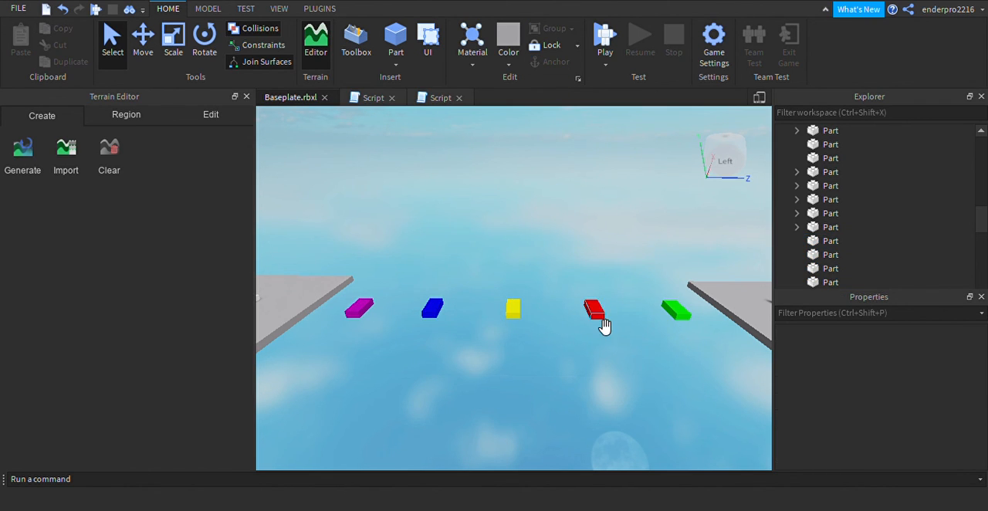
left_click(594, 311)
left_click(513, 312)
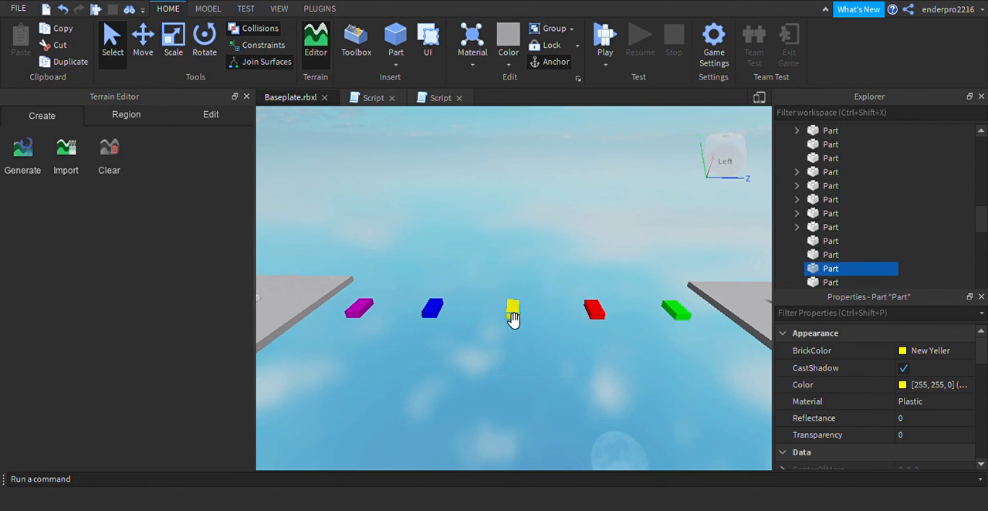
left_click(512, 205)
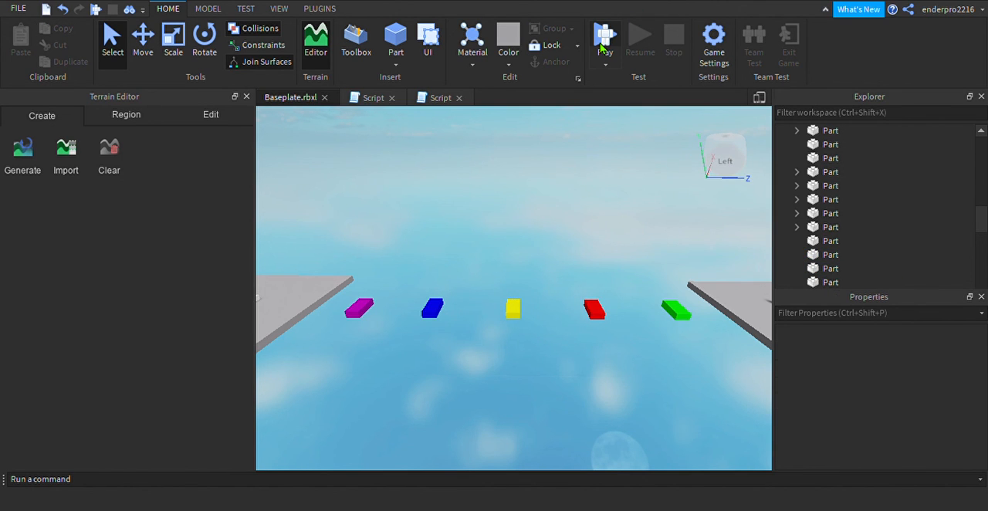
Look over the walkway with the red blocks beyond the coloured-part stage
key("a")
key("s")
key("d")
key("d")
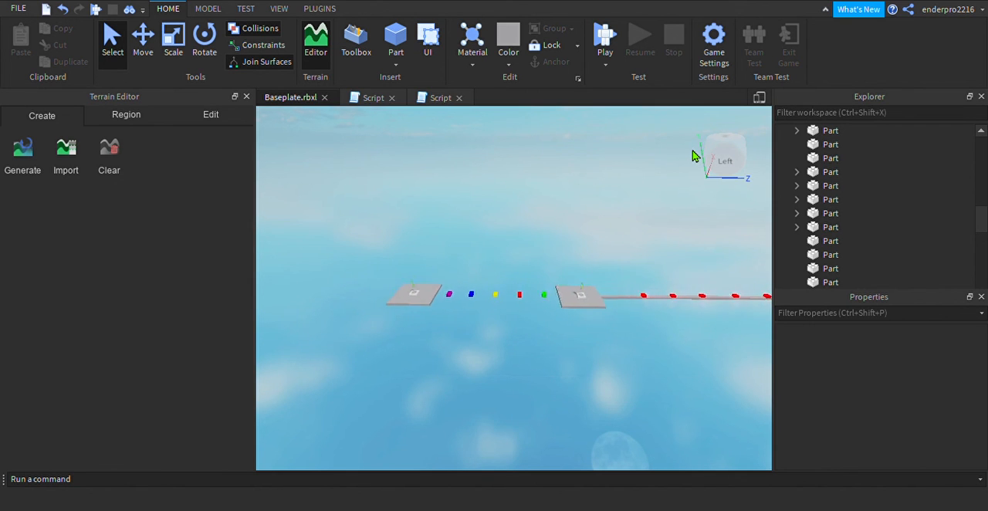
key("d")
key("w")
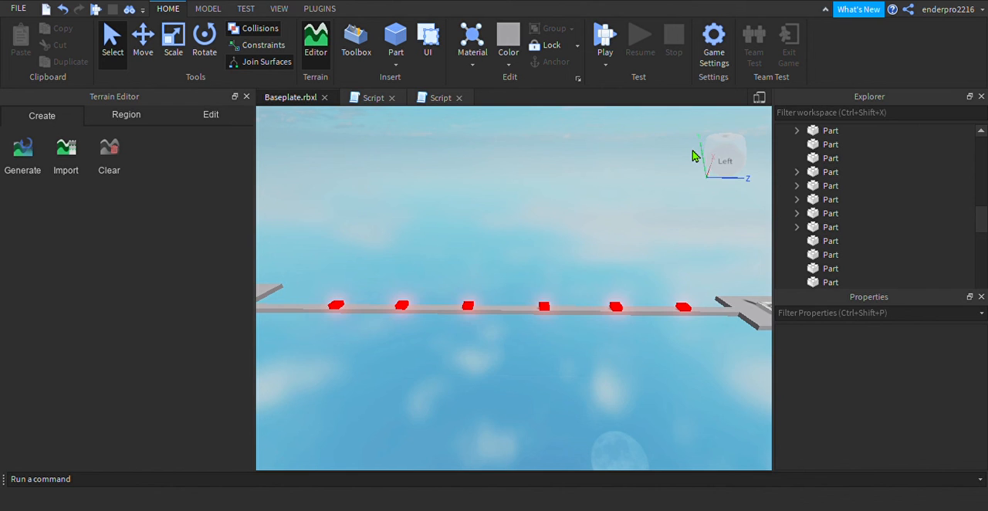
Insert a new part in the gap beyond the last checkpoint platform and move it along the X axis towards the platform's middle
key("a")
key("a")
key("w")
key("d")
key("s")
key("a")
key("w")
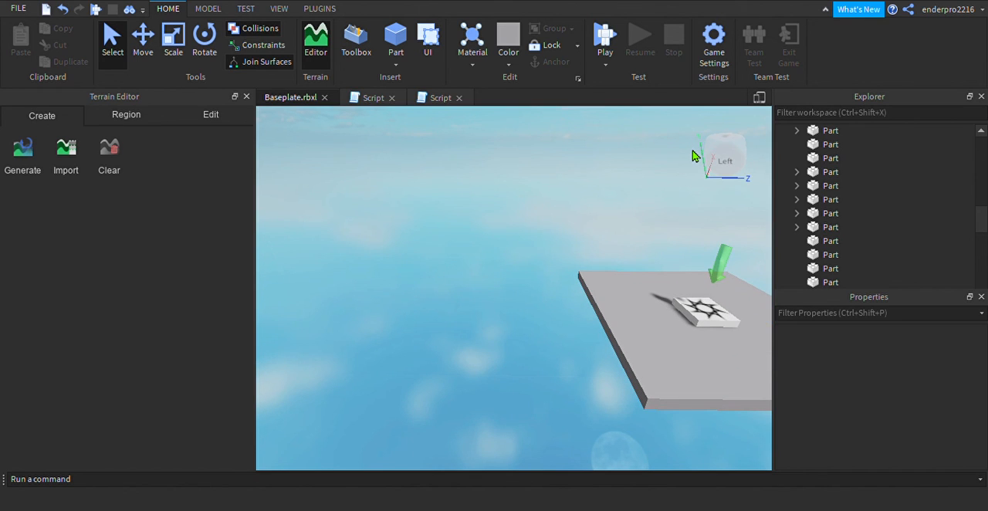
left_click(392, 43)
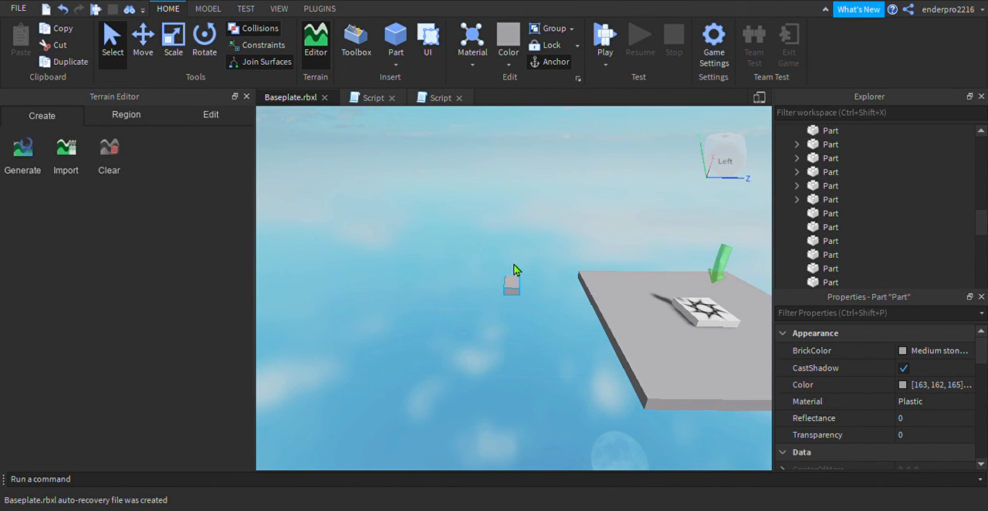
left_click(144, 53)
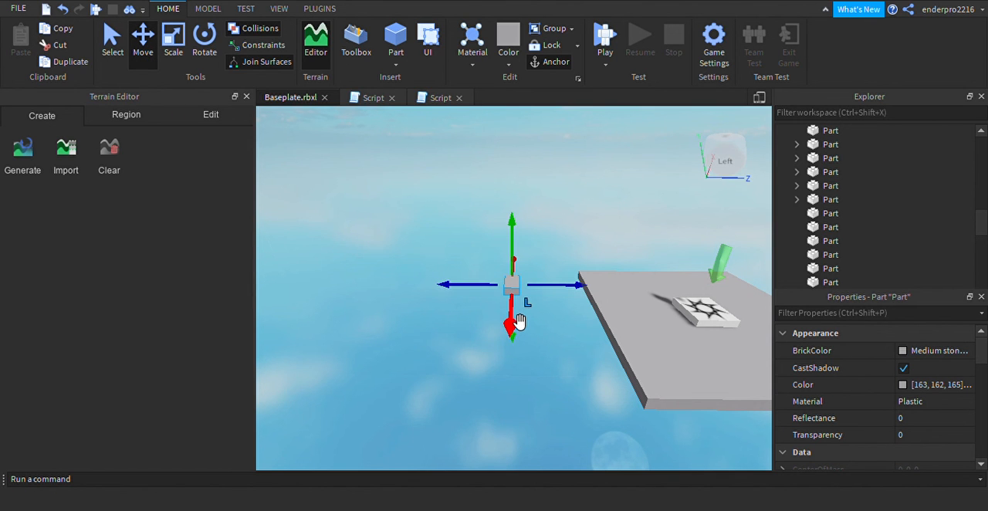
right_click_drag(518, 318, 515, 319)
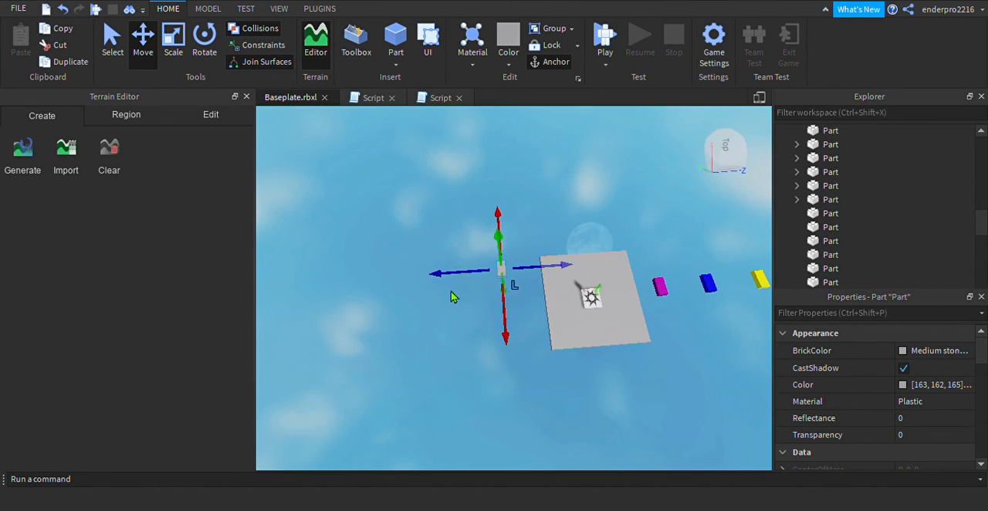
left_click_drag(506, 325, 510, 358)
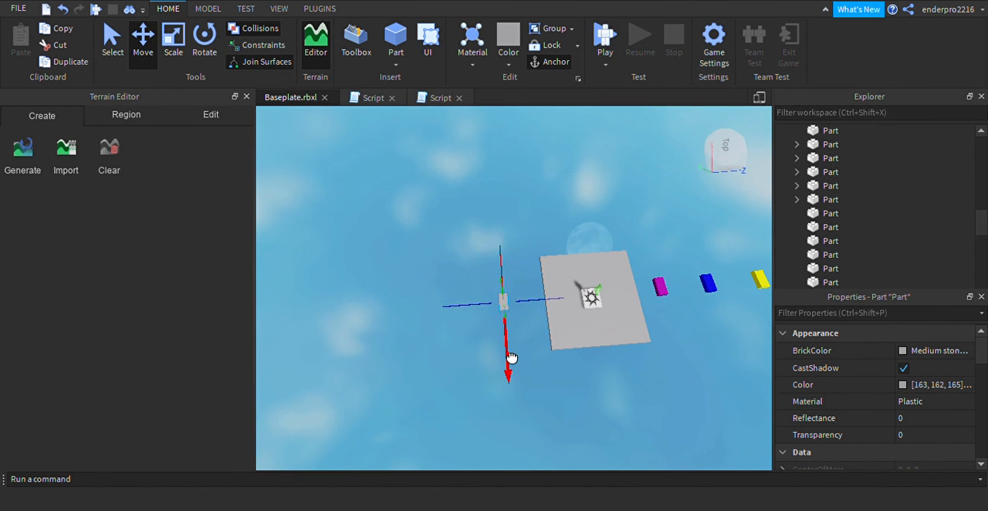
Rotate the new part a quarter turn about its X axis so that it stands on its narrow side
left_click(552, 213)
right_click_drag(549, 201, 549, 200)
key("q")
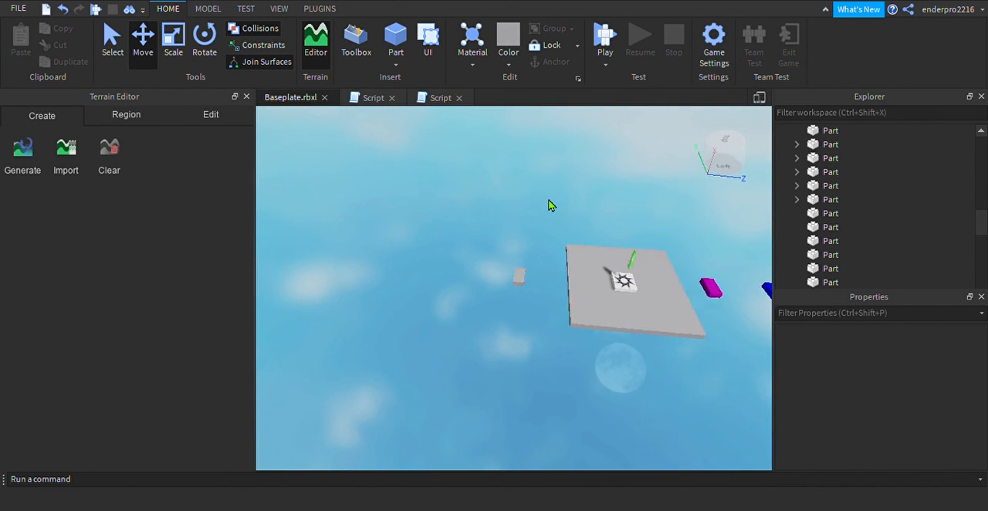
key("w")
key("q")
key("e")
key("q")
key("e")
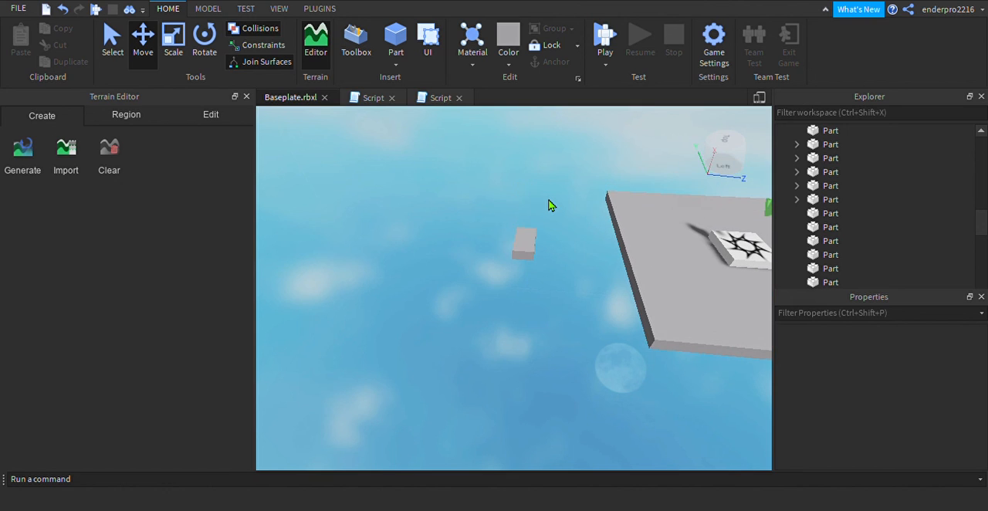
left_click(539, 241)
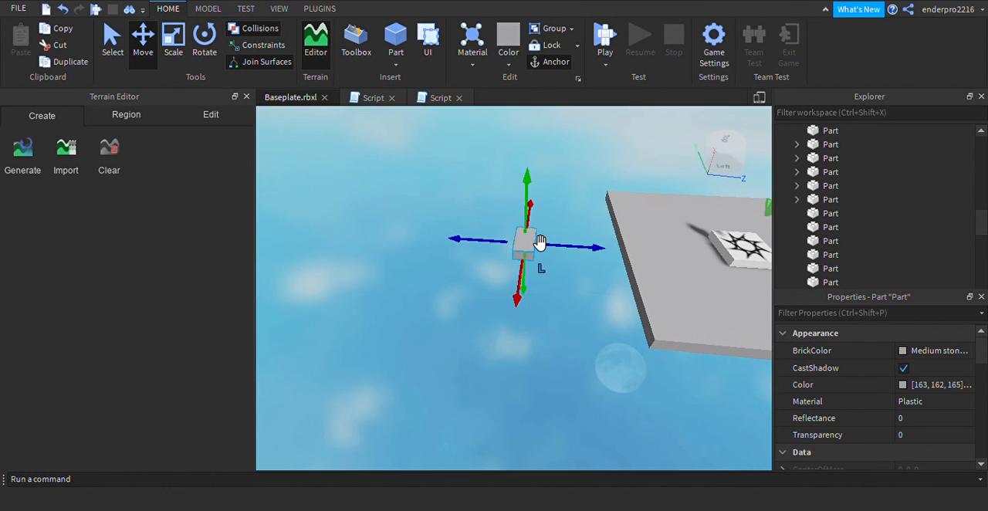
left_click(204, 40)
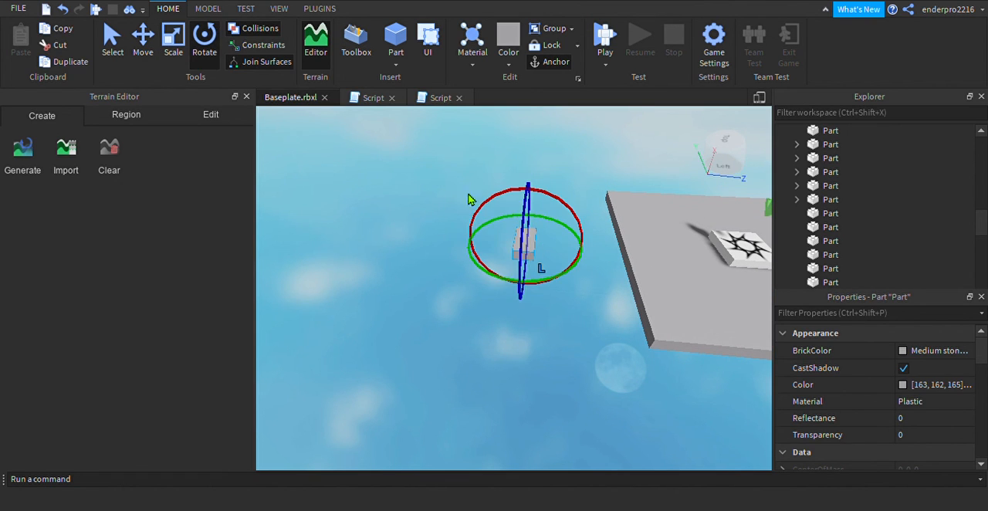
left_click_drag(564, 210, 578, 296)
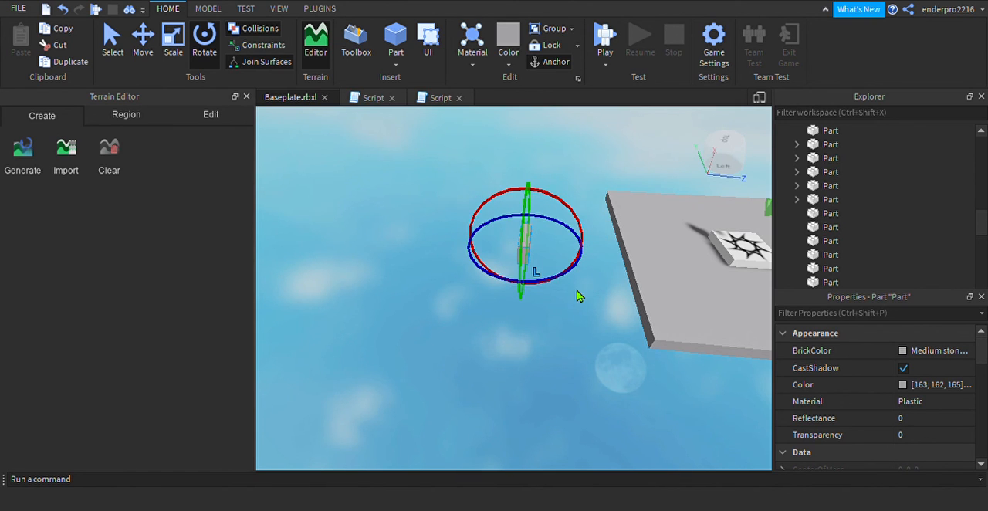
left_click(583, 331)
Scale the new part along its X axis in both directions to make a long thin bar
left_click(173, 40)
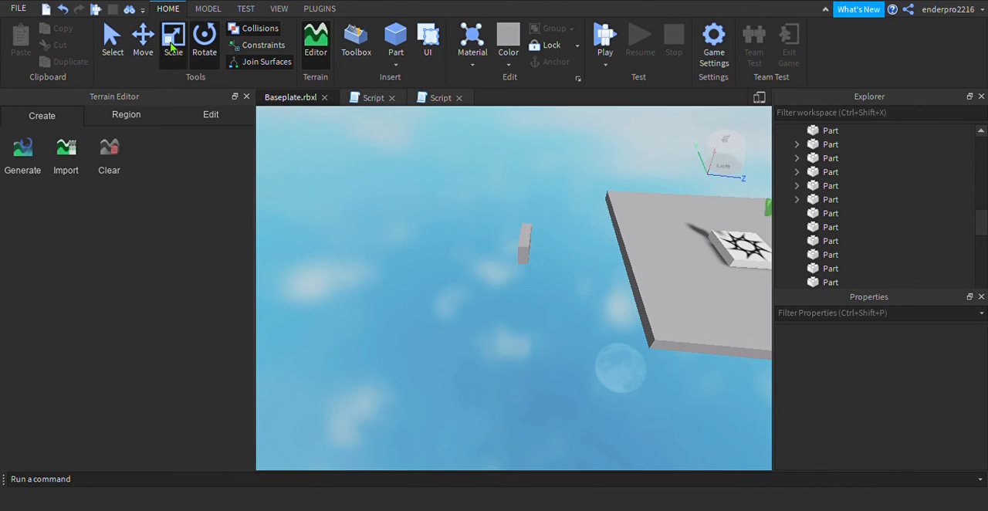
left_click(528, 253)
left_click_drag(522, 278, 524, 329)
left_click_drag(543, 233, 548, 205)
right_click_drag(547, 204, 546, 218)
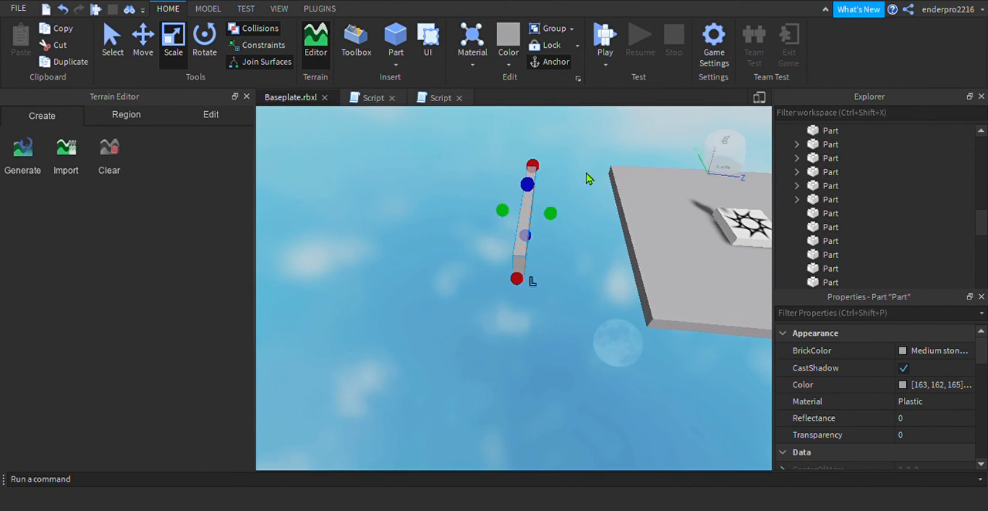
From the top view, shorten one end of the bar so that it is centred on the checkpoint platform, then clear the selection
left_click(745, 170)
left_click(725, 154)
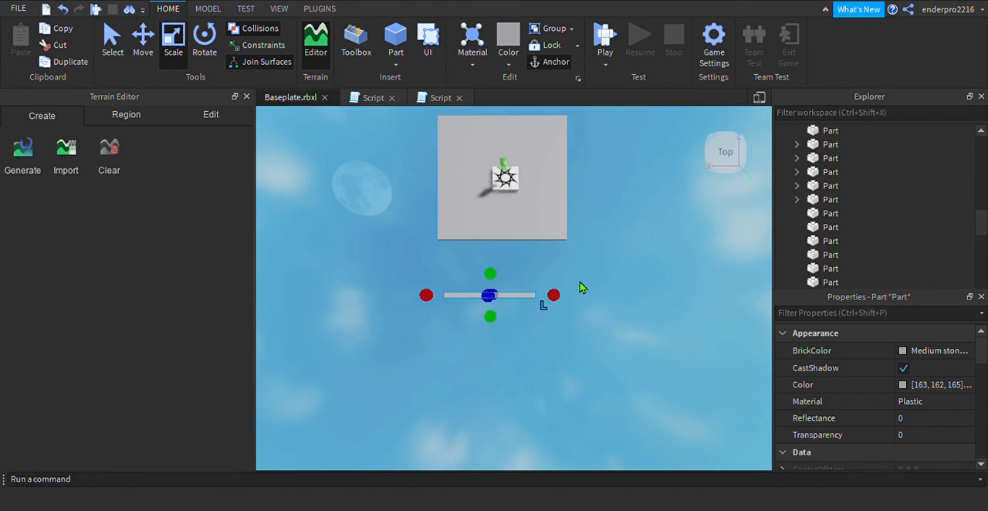
left_click_drag(432, 299, 462, 312)
left_click(503, 361)
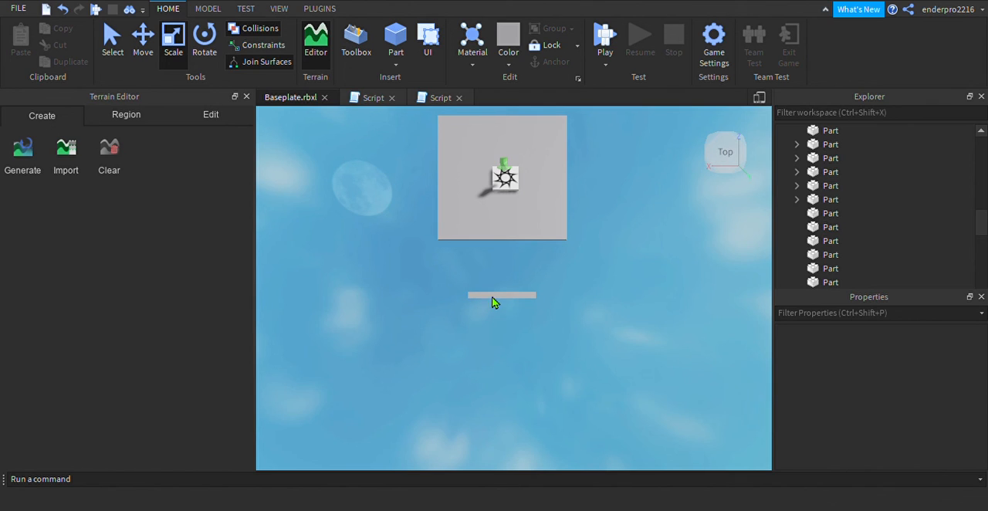
Colour the bar Really red and clear the selection
key("q")
key("e")
key("w")
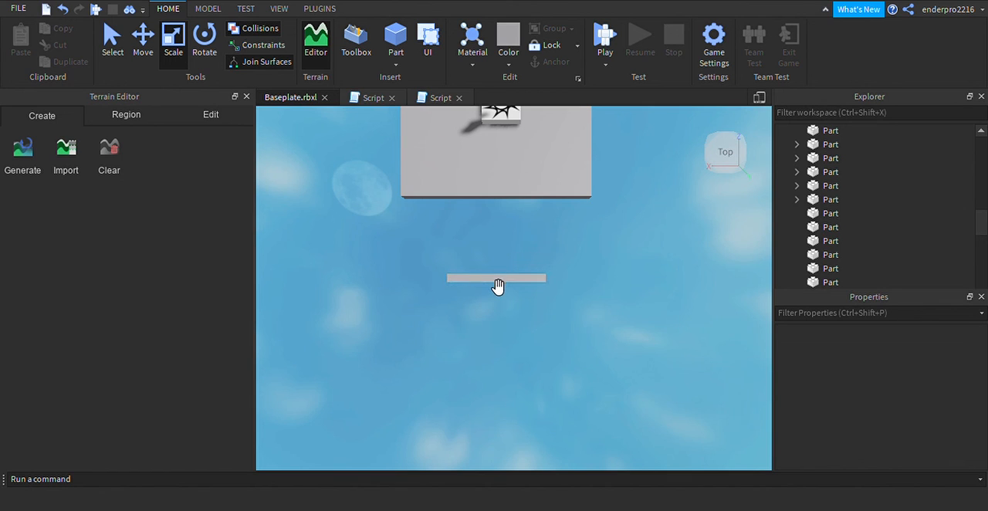
left_click(497, 281)
left_click(924, 357)
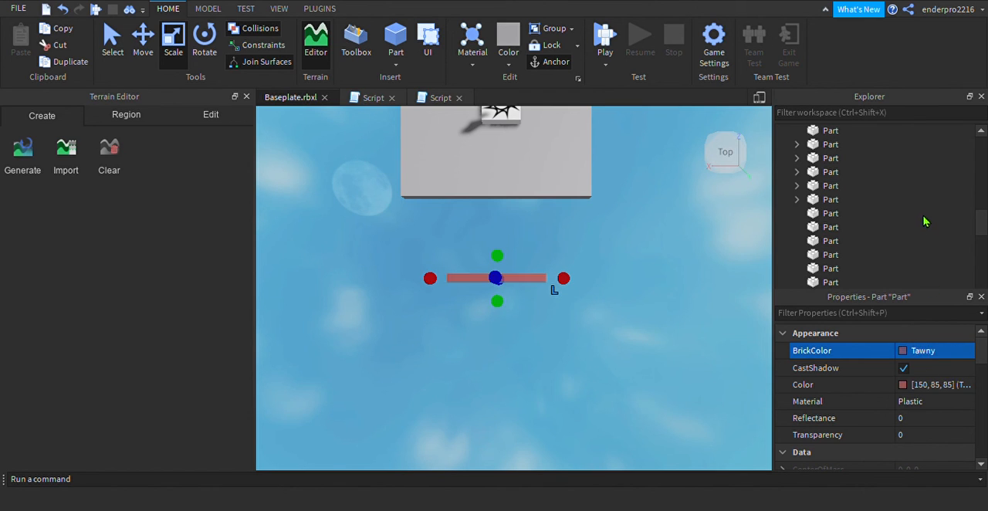
left_click(650, 267)
Duplicate the red bar and move the copy along the Y axis away from the platform, parallel to the first bar
scroll(651, 267, "down", 2)
key("a")
key("d")
key("q")
scroll(651, 262, "up", 3)
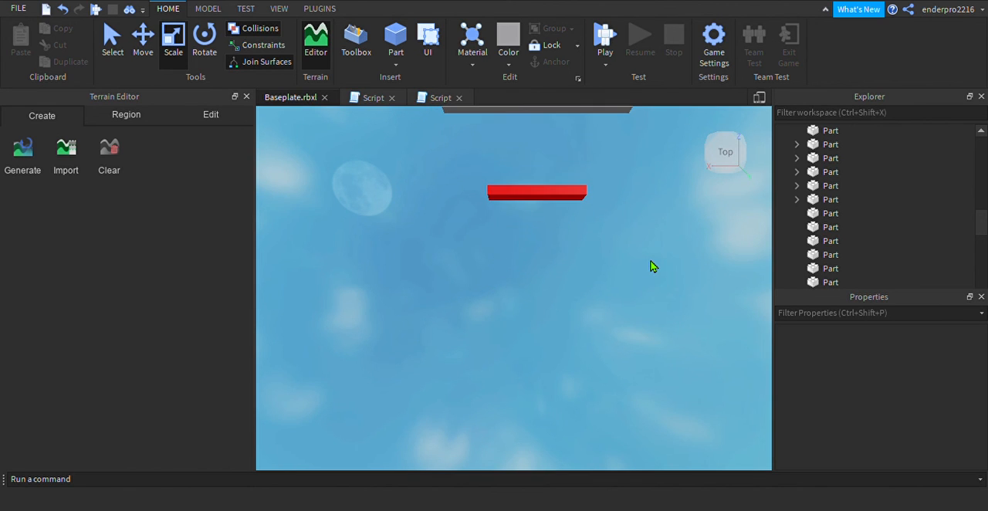
left_click(517, 201)
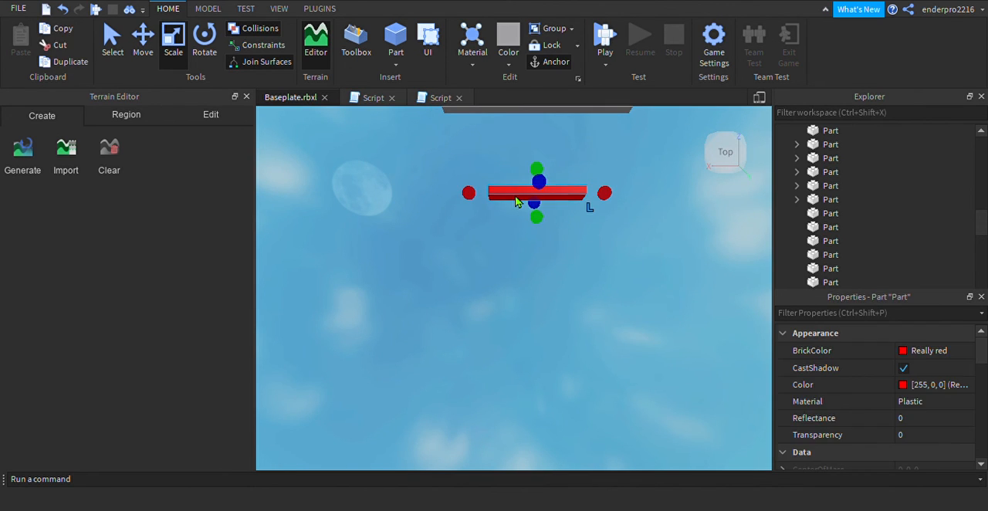
key("ctrl+d")
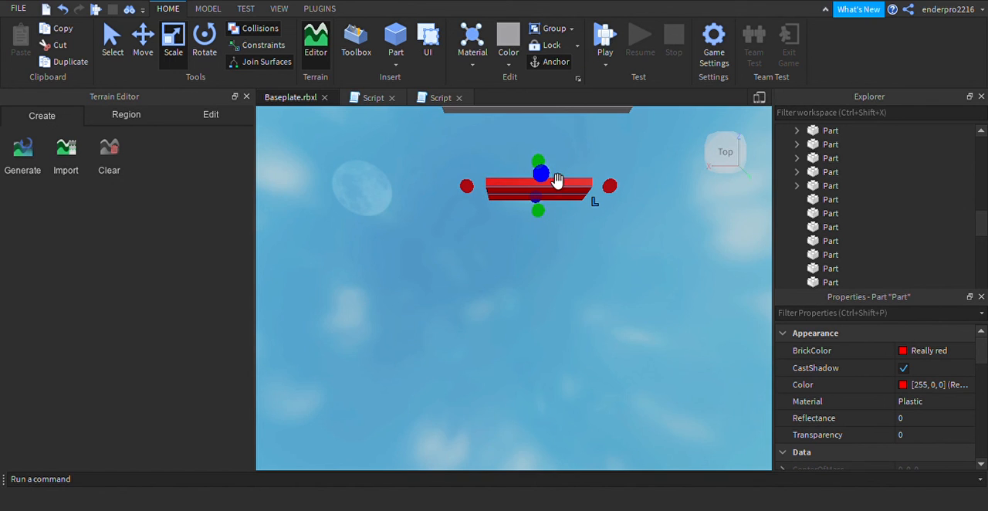
key("ctrl+2")
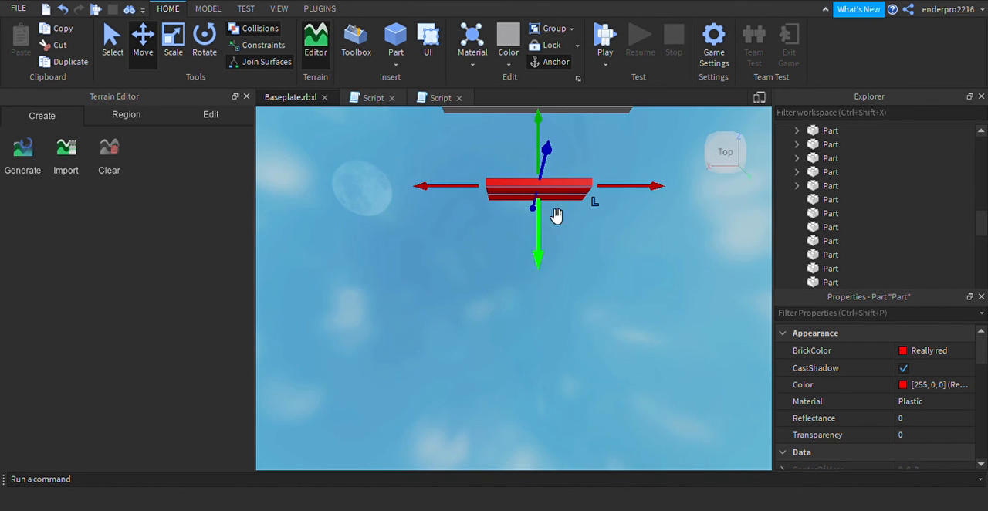
left_click_drag(547, 236, 548, 278)
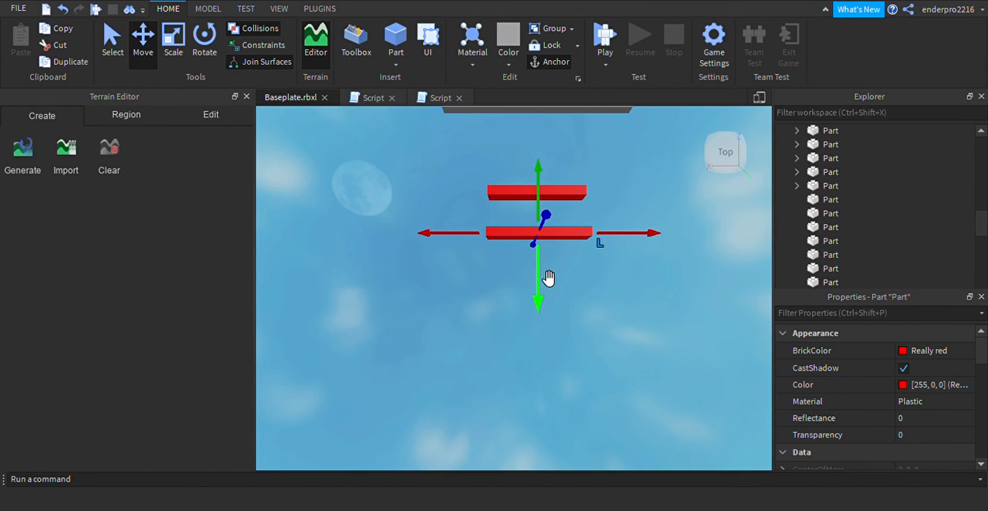
left_click_drag(536, 249, 534, 253)
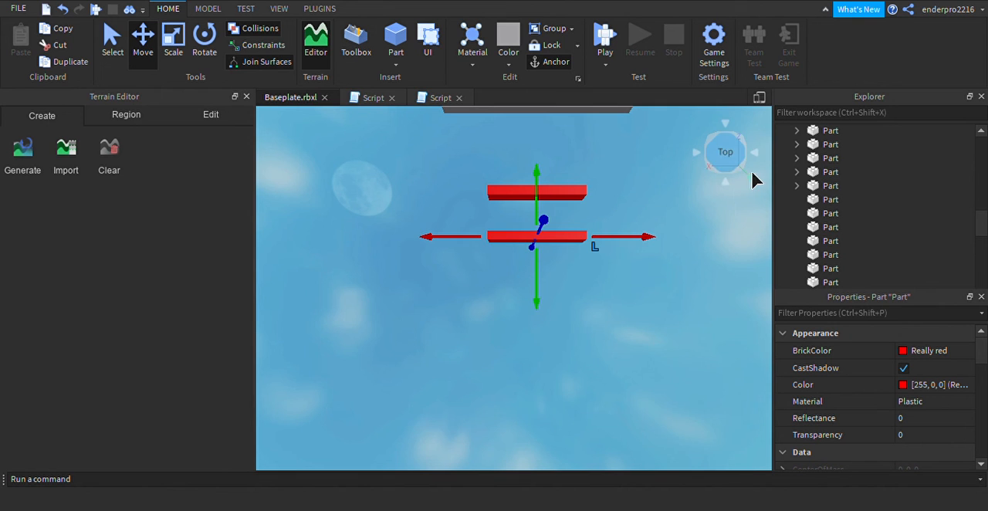
Rotate the duplicate bar partway about its Z axis and move it clear of the first bar
right_click_drag(732, 199, 711, 176)
key("e")
key("s")
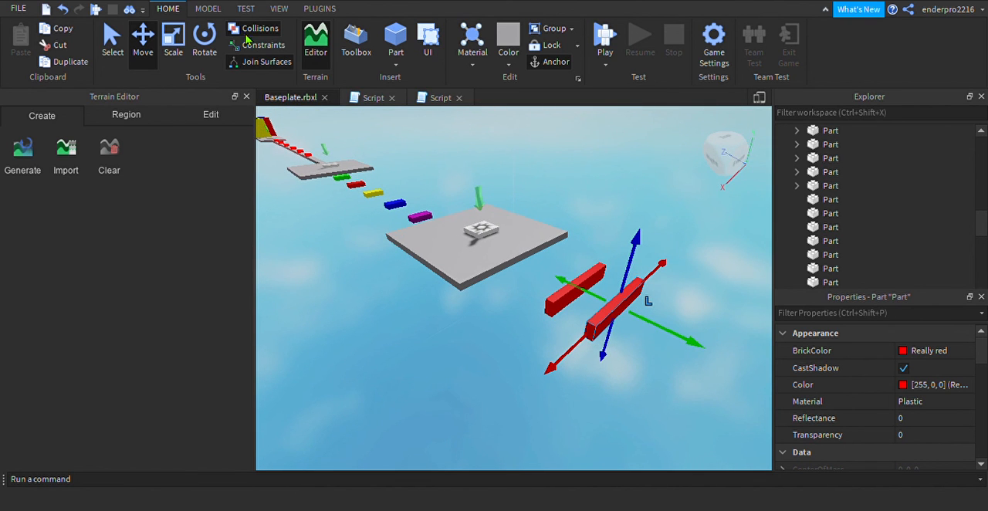
left_click(205, 40)
left_click_drag(675, 347, 578, 360)
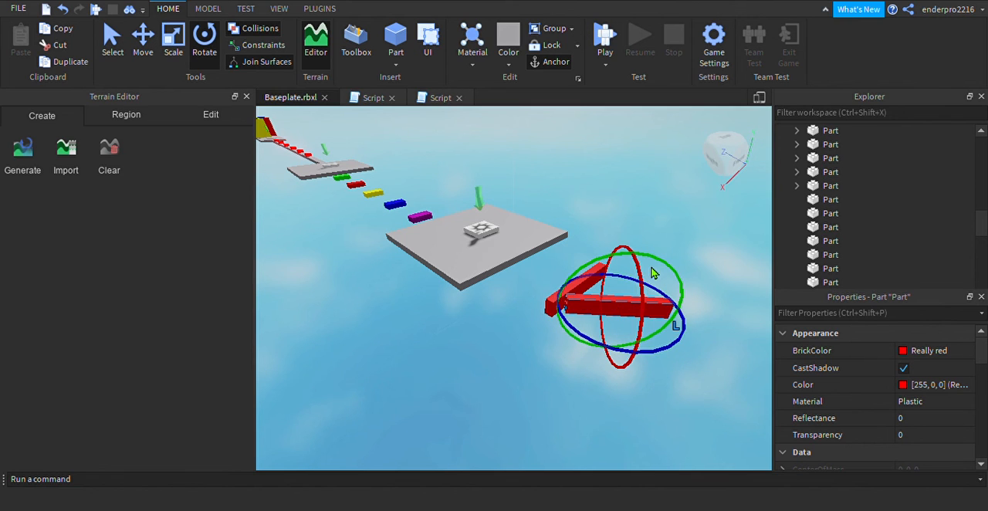
left_click(139, 42)
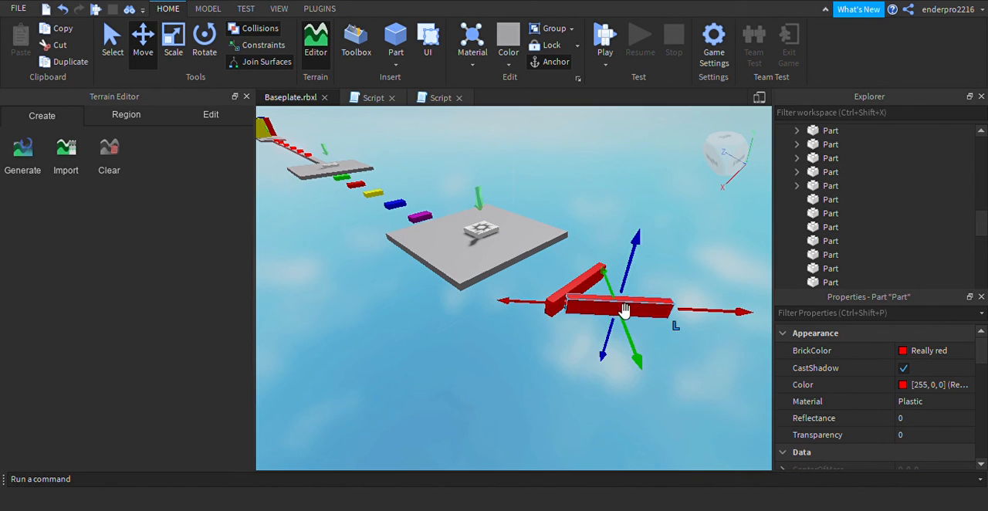
left_click_drag(638, 345, 652, 373)
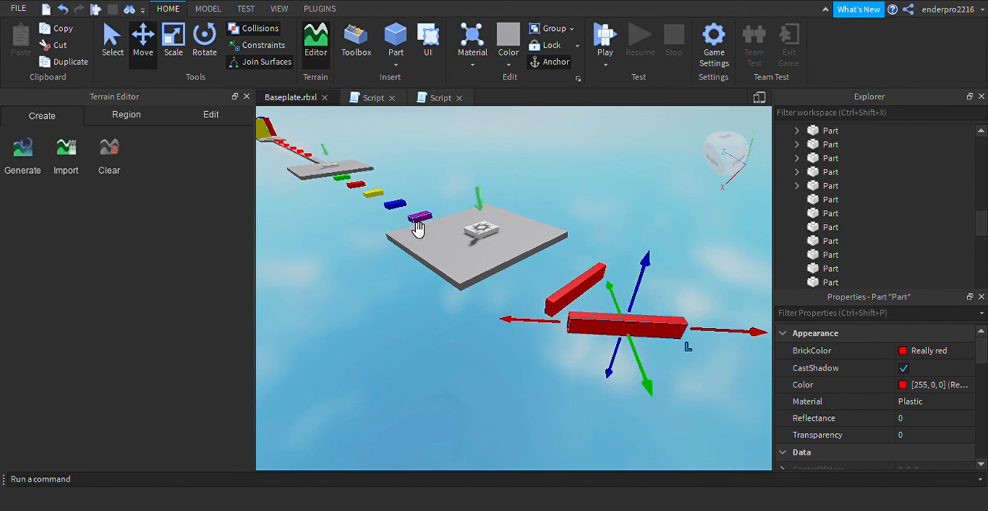
Rotate the duplicate bar further about its Z axis until it is perpendicular to the first bar
left_click(206, 44)
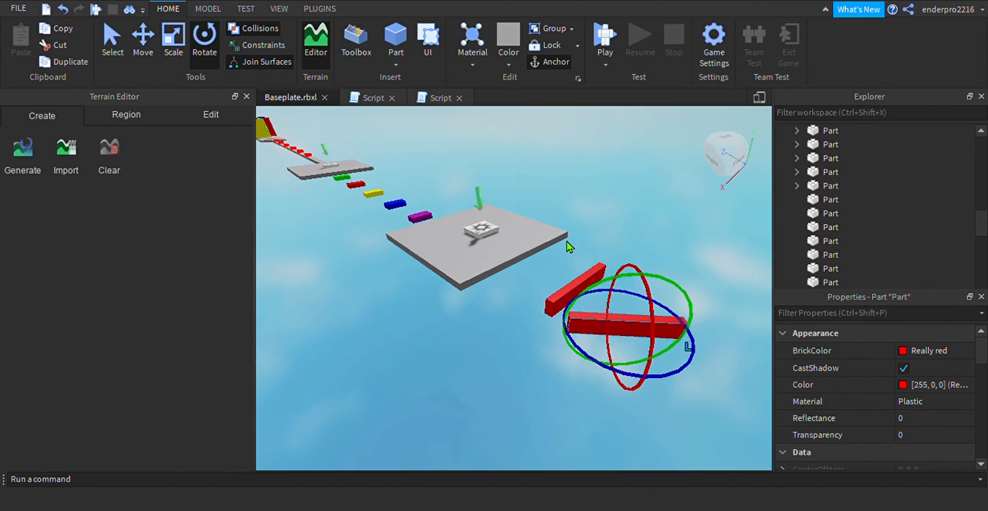
left_click_drag(692, 363, 646, 388)
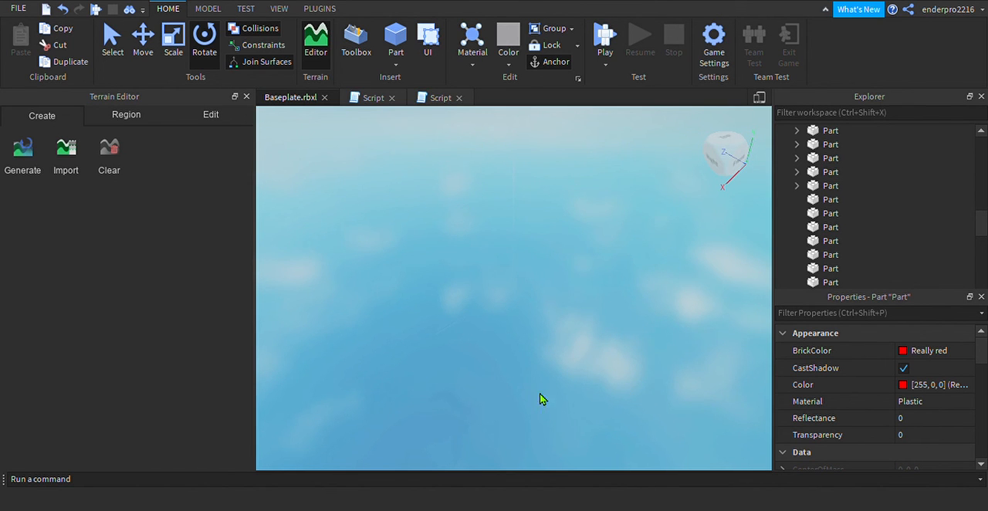
key("s")
key("a")
key("e")
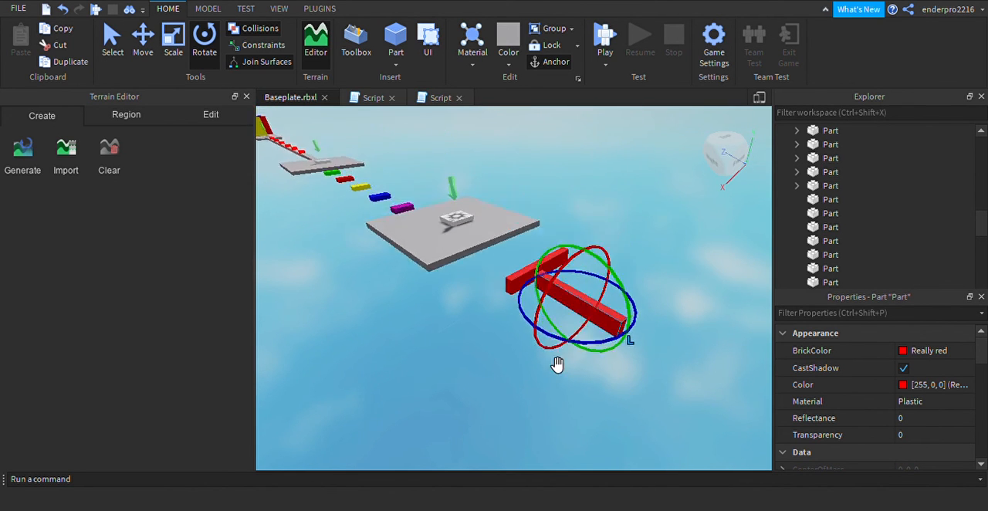
key("w")
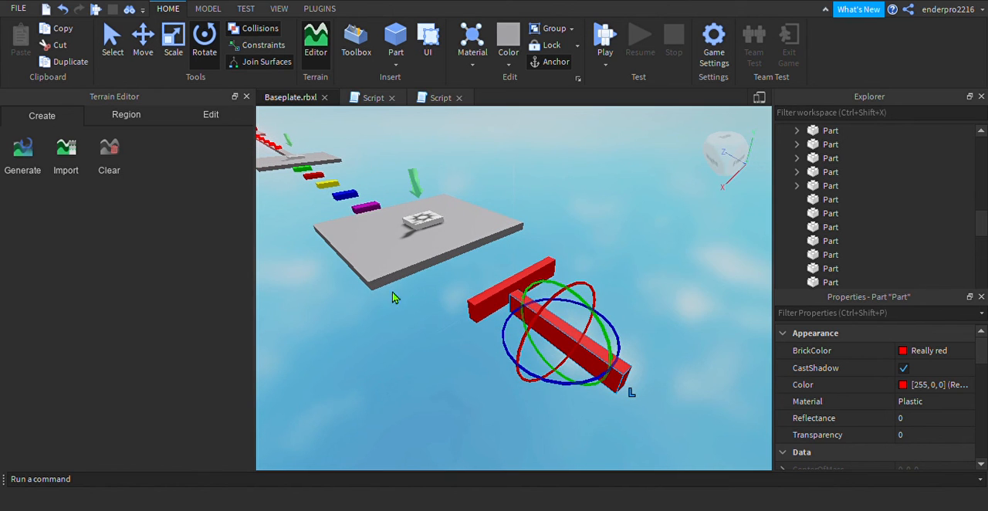
Move the perpendicular bar sideways to one end of the first bar and up against it
left_click(142, 39)
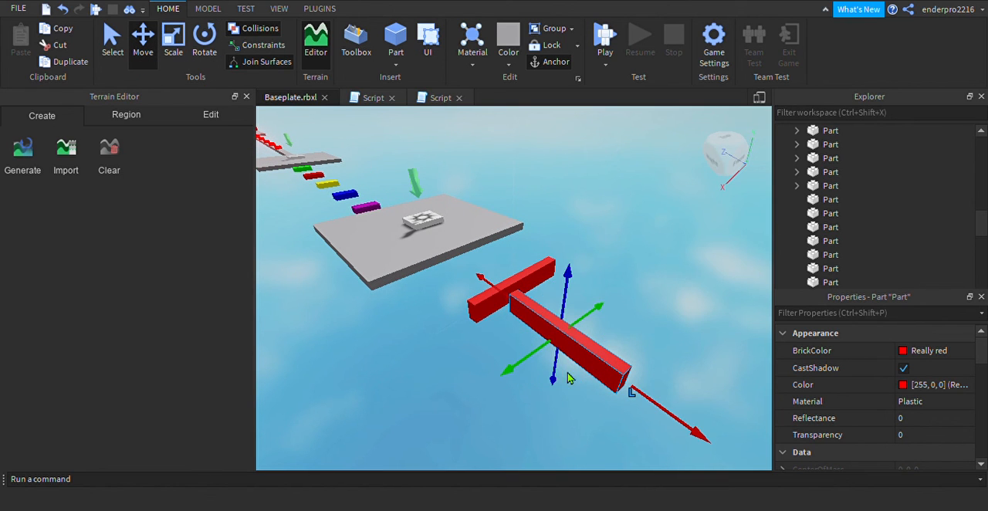
left_click_drag(542, 363, 506, 382)
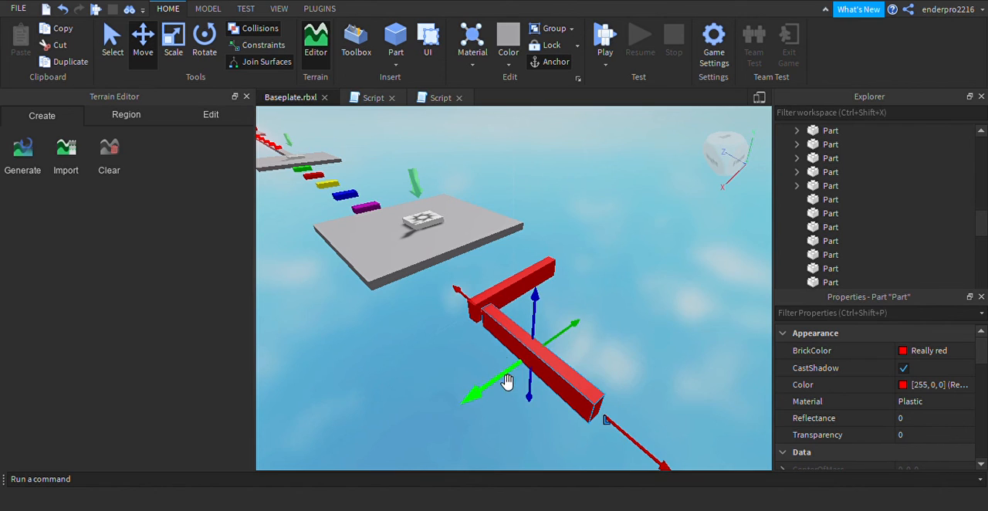
left_click_drag(476, 316, 463, 306)
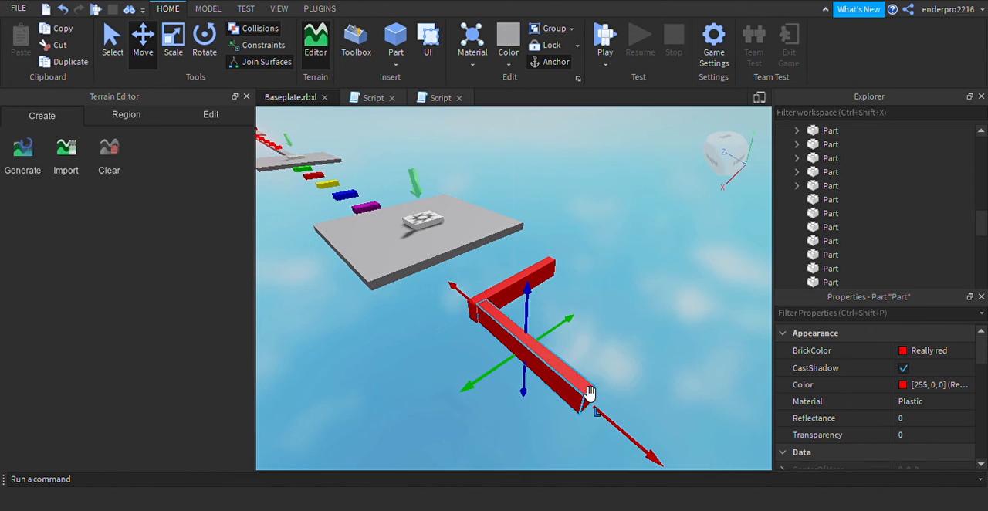
Move the perpendicular bar slightly outward along its length and shorten its far end
left_click(174, 48)
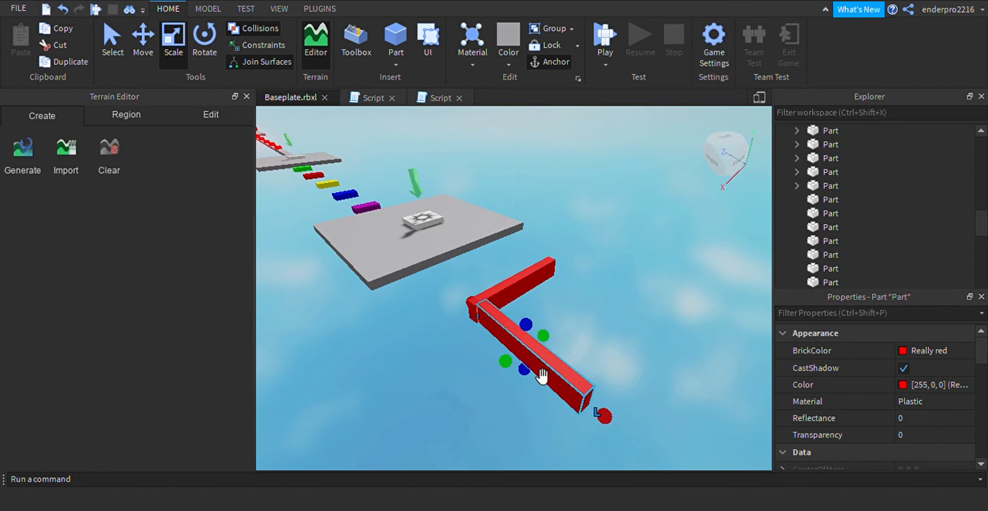
key("ctrl+2")
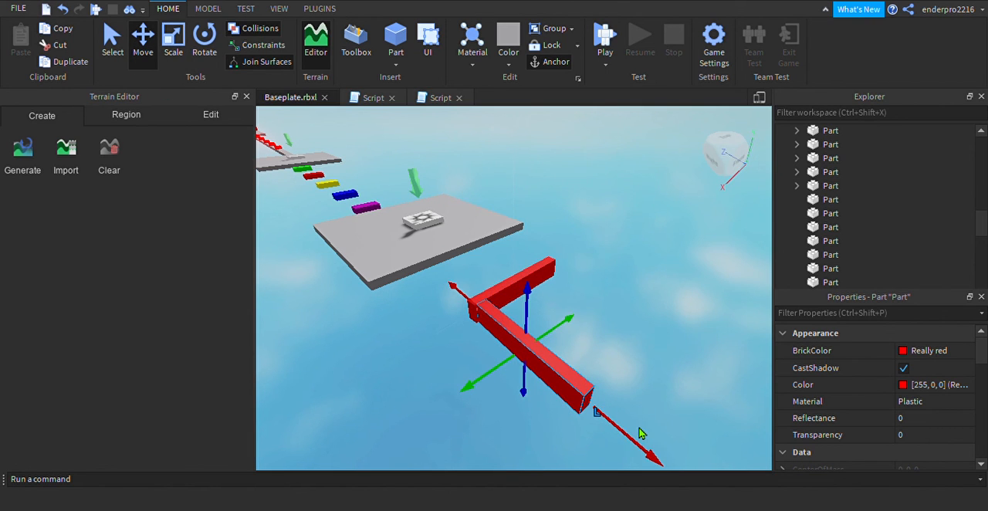
left_click_drag(617, 442, 646, 464)
left_click(173, 46)
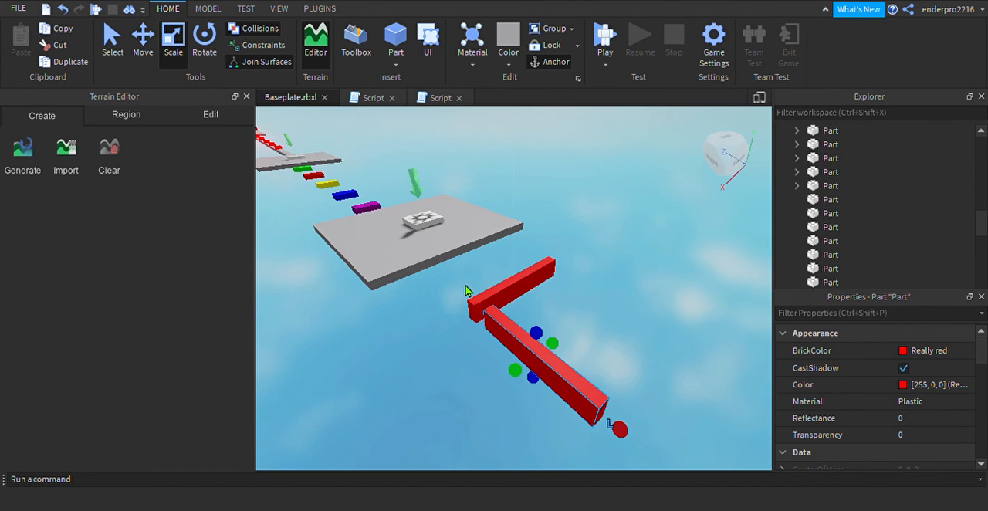
left_click_drag(622, 445, 578, 405)
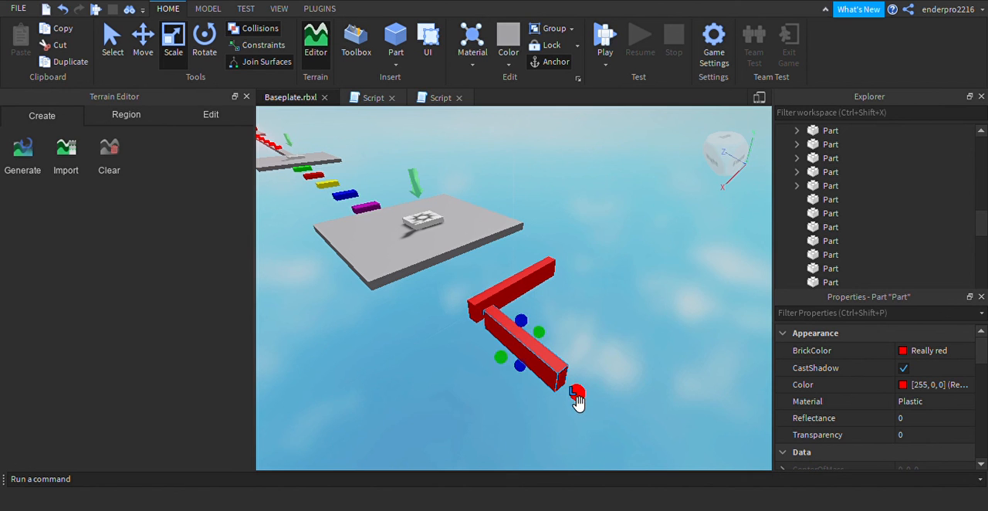
Lengthen the perpendicular bar slightly, move it against the first bar's end to form a corner, and clear the selection
key("a")
key("d")
key("d")
key("e")
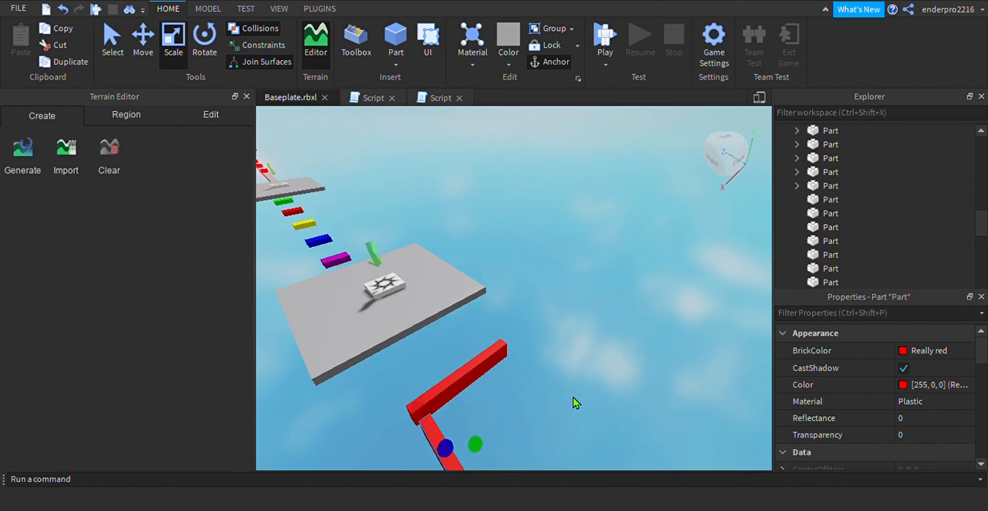
key("s")
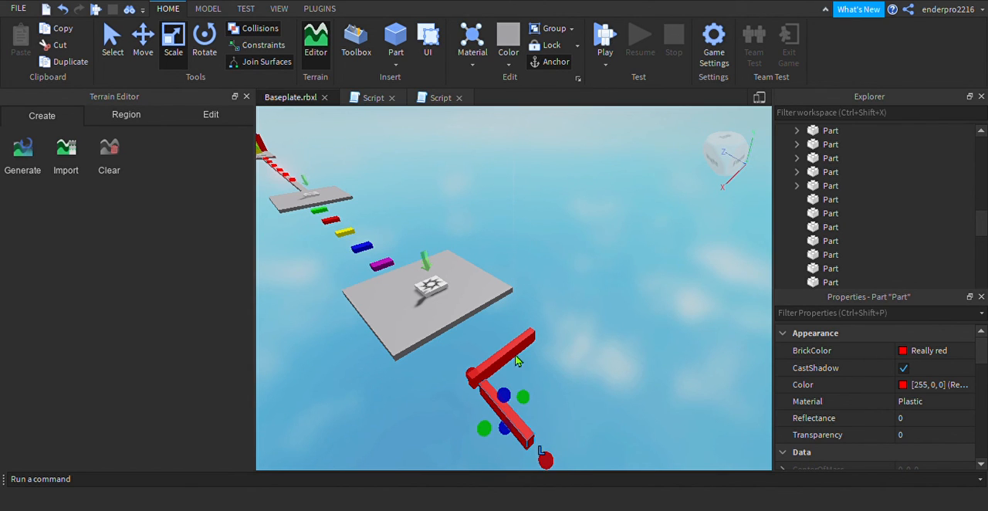
left_click_drag(514, 436, 556, 469)
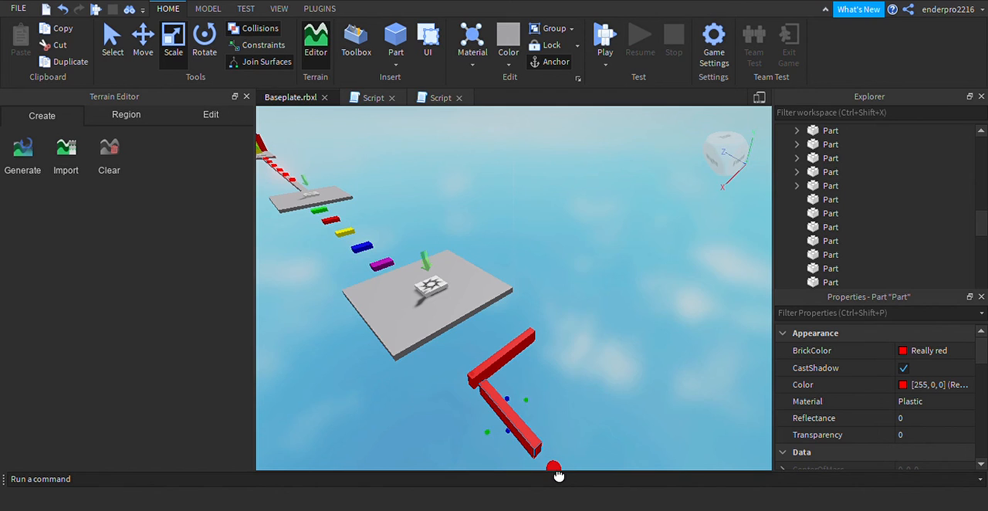
left_click(143, 37)
left_click_drag(473, 379, 465, 372)
left_click(583, 405)
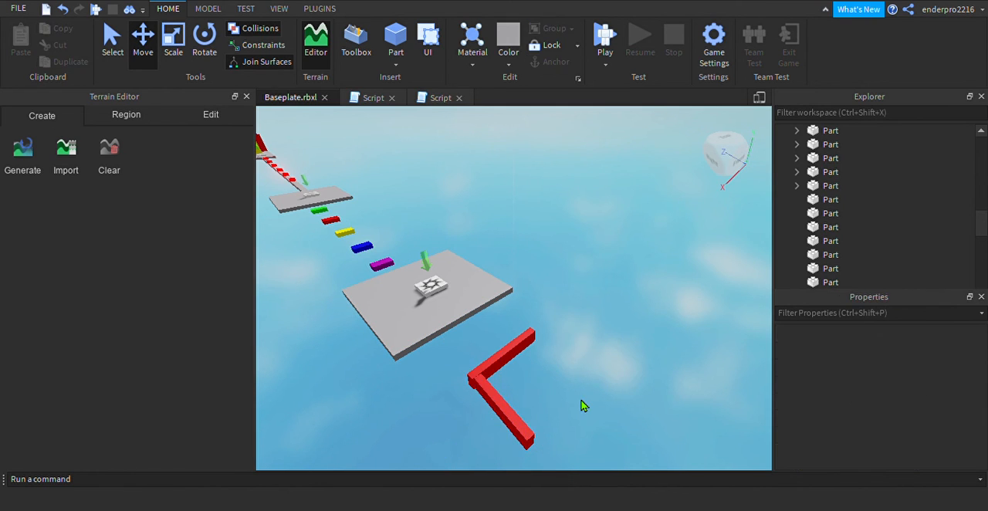
Duplicate the perpendicular bar and move the copy along the Y axis to the opposite end of the first bar
key("d")
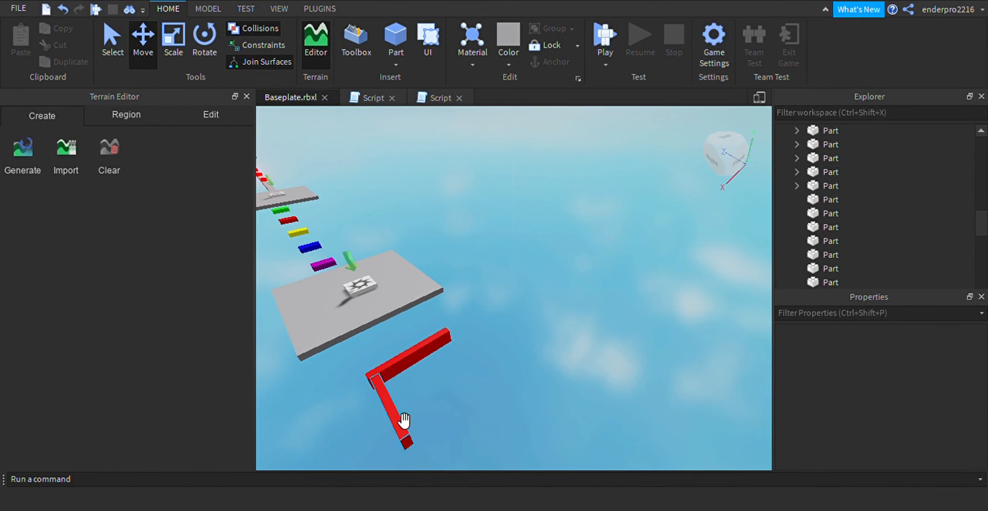
left_click(401, 423)
left_click_drag(363, 435, 408, 424)
left_click(519, 397)
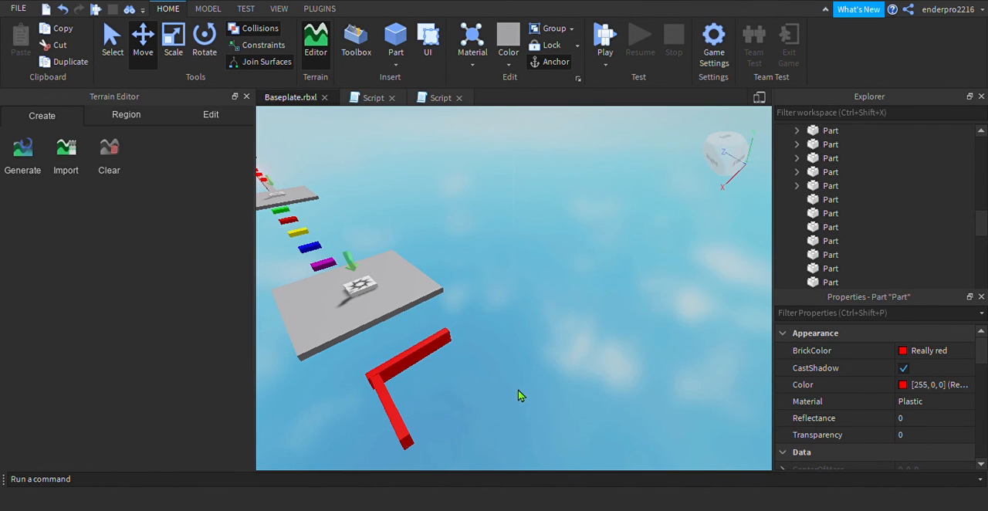
left_click(404, 419)
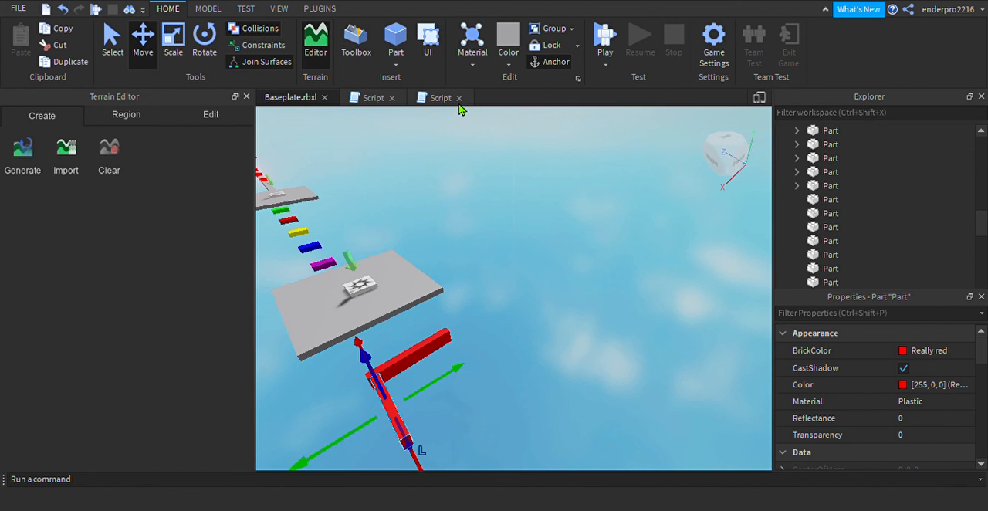
key("ctrl+d")
left_click_drag(442, 376, 514, 347)
left_click_drag(479, 390, 479, 395)
right_click_drag(644, 327, 645, 327)
key("s")
key("a")
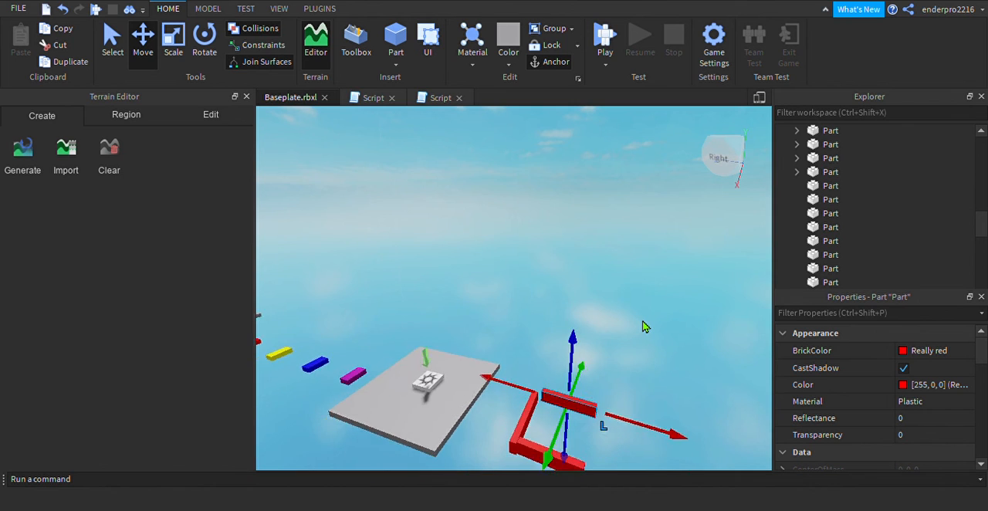
key("q")
key("w")
key("d")
key("e")
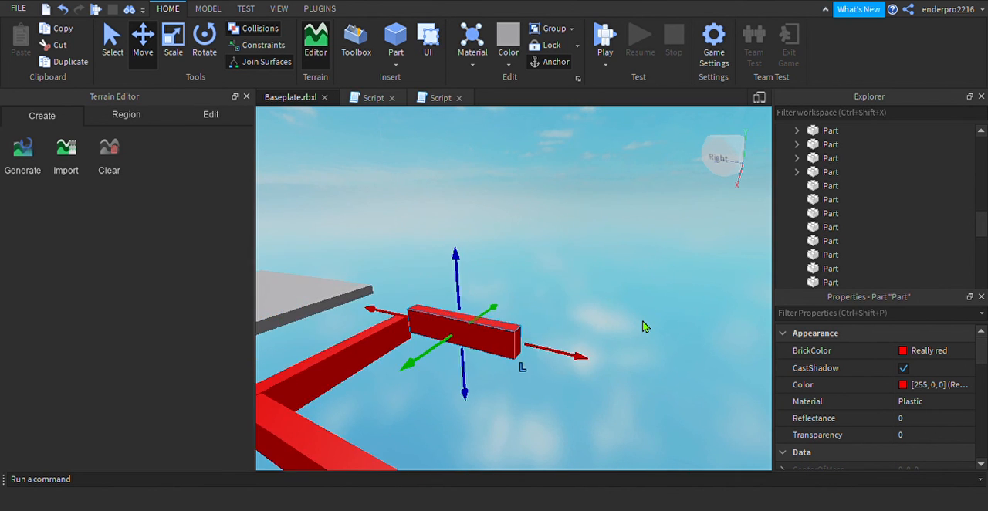
Nudge the copied perpendicular bar against the first bar's end to form the second corner, and clear the selection
key("a")
left_click_drag(520, 327, 509, 326)
left_click_drag(599, 383, 591, 407)
left_click(642, 413)
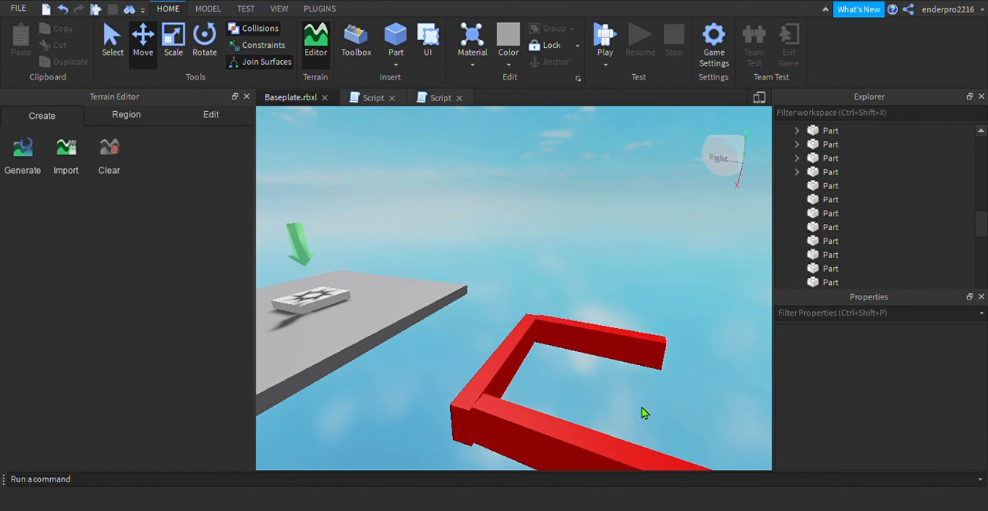
Duplicate one side bar of the U shape and slide the copy outward along its length
key("a")
key("d")
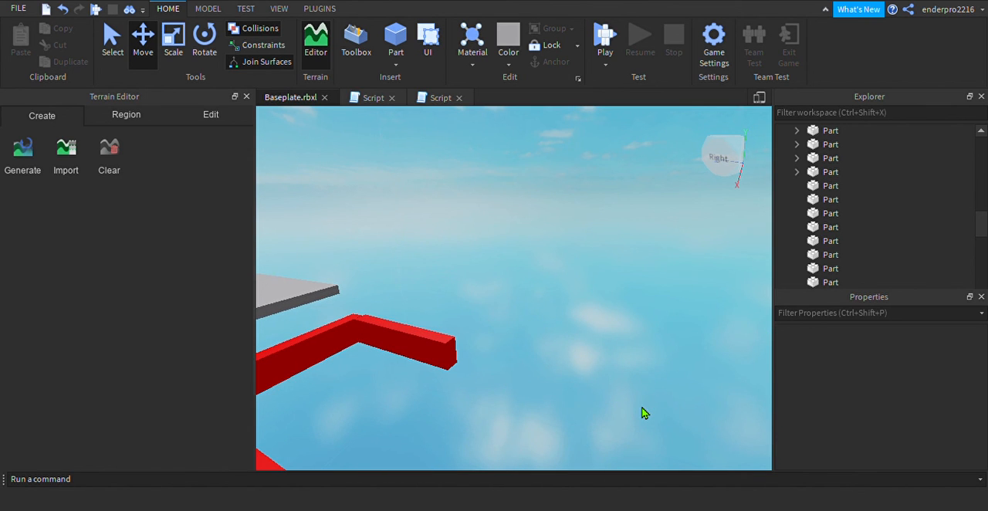
right_click_drag(517, 406, 522, 410)
key("d")
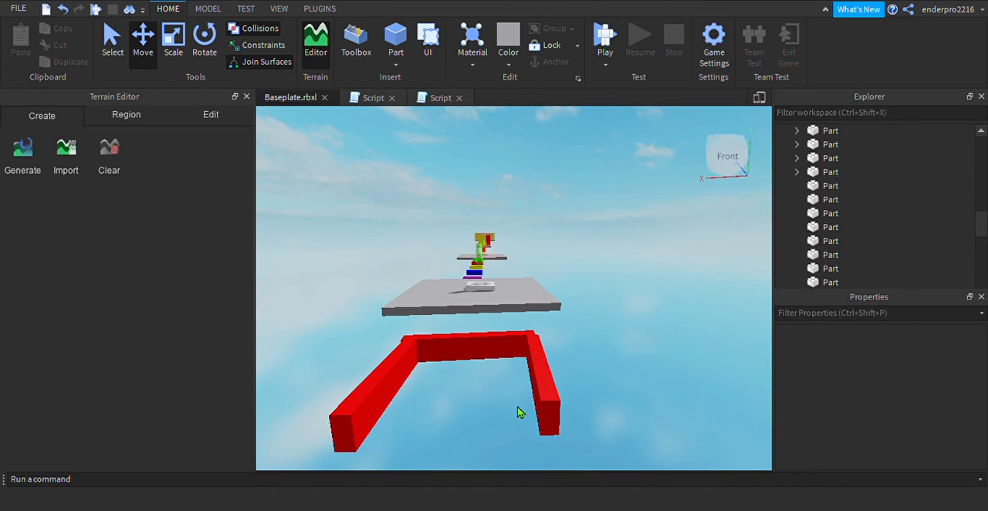
key("a")
key("s")
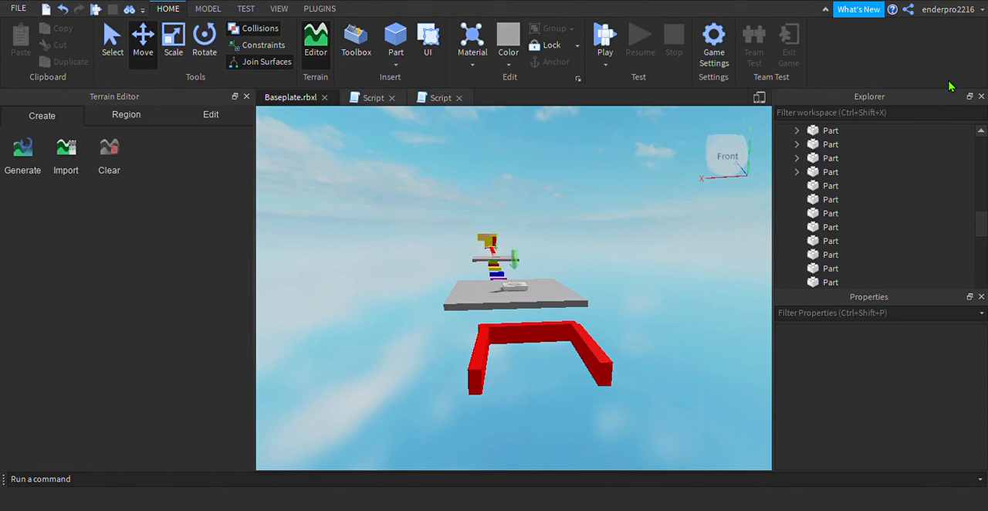
left_click(486, 363)
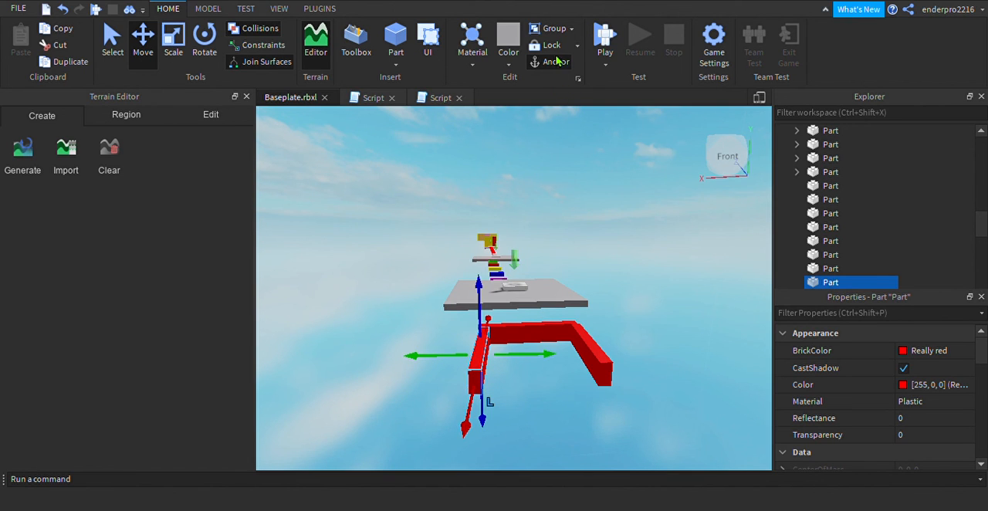
left_click_drag(478, 359, 484, 387)
Rotate the copied bar a quarter turn horizontally so it runs parallel to the first bar
scroll(483, 387, "up", 5)
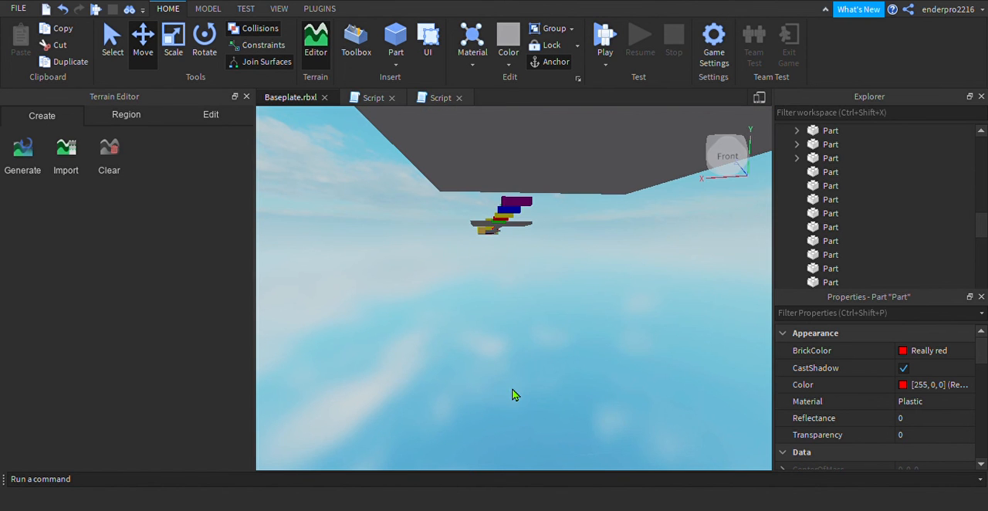
scroll(514, 394, "down", 6)
key("e")
key("q")
key("e")
key("a")
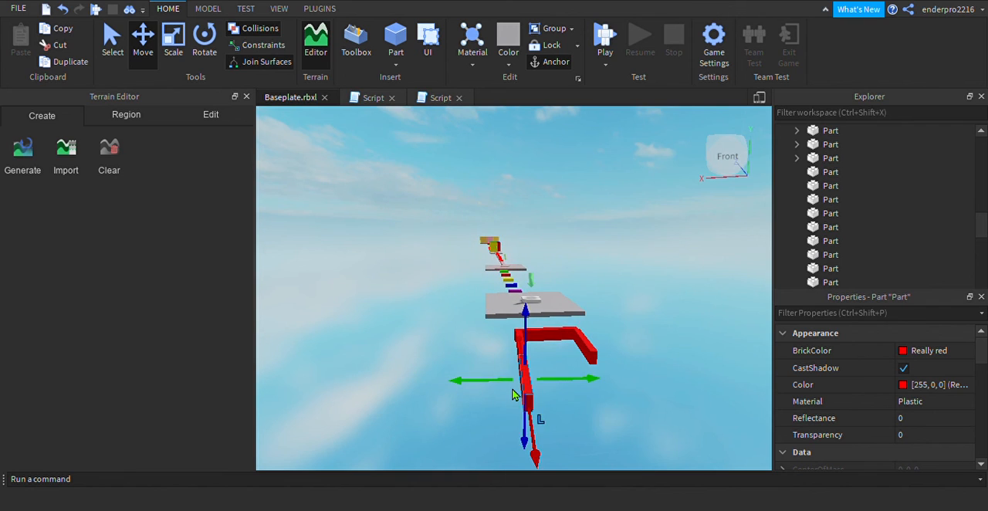
left_click(204, 40)
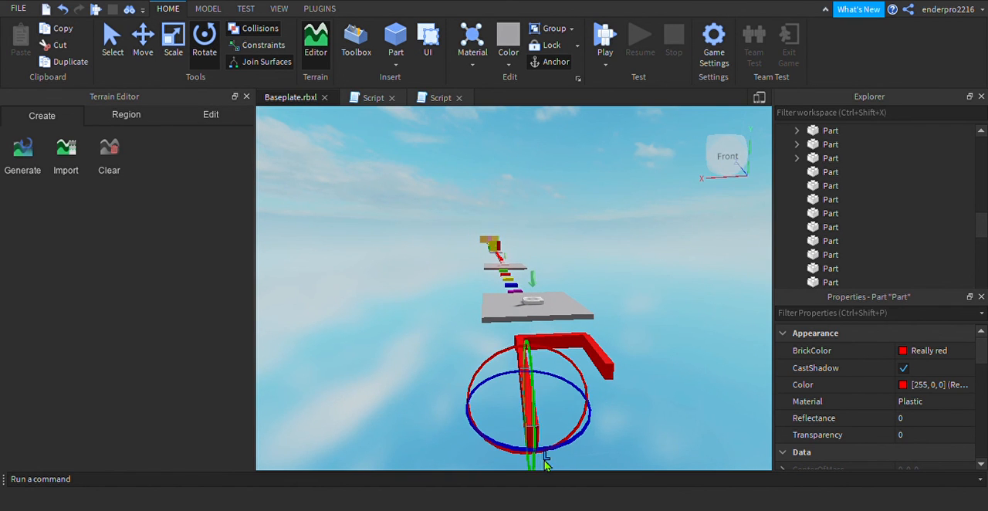
left_click_drag(551, 459, 595, 412)
Move the rotated bar toward the platform and sideways to close the open side of the red rectangle
left_click(153, 35)
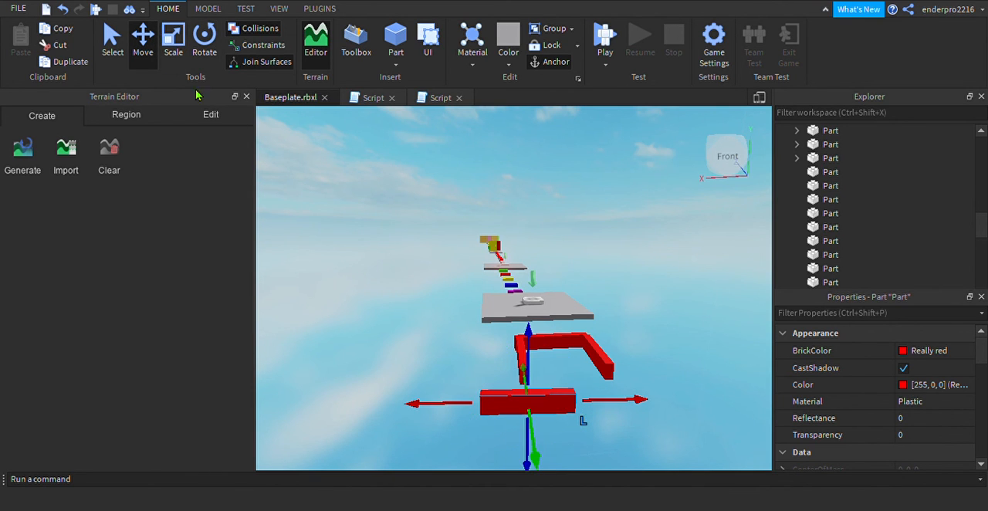
left_click(529, 390)
left_click_drag(527, 391, 529, 373)
left_click_drag(590, 390, 628, 390)
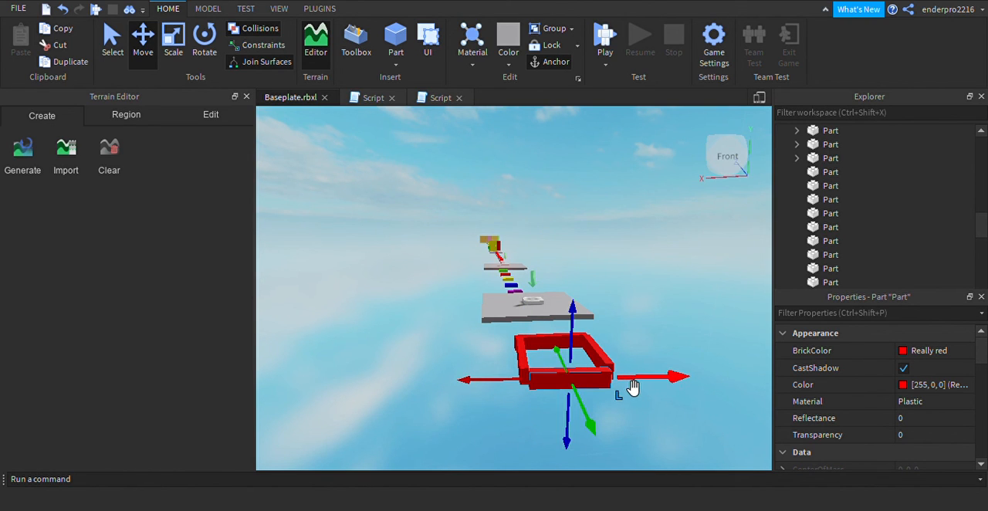
Try to rotate one slanted side bar about the vertical axis to square up the rectangle, working from the top view
left_click(747, 171)
left_click(749, 150)
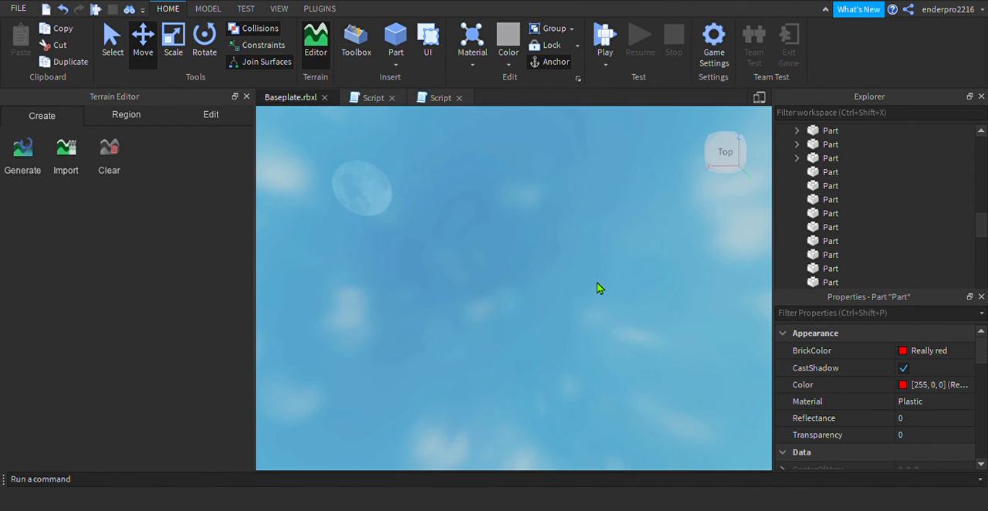
scroll(599, 288, "down", 5)
scroll(600, 287, "up", 2)
key("s")
key("w")
key("a")
key("d")
key("w")
key("s")
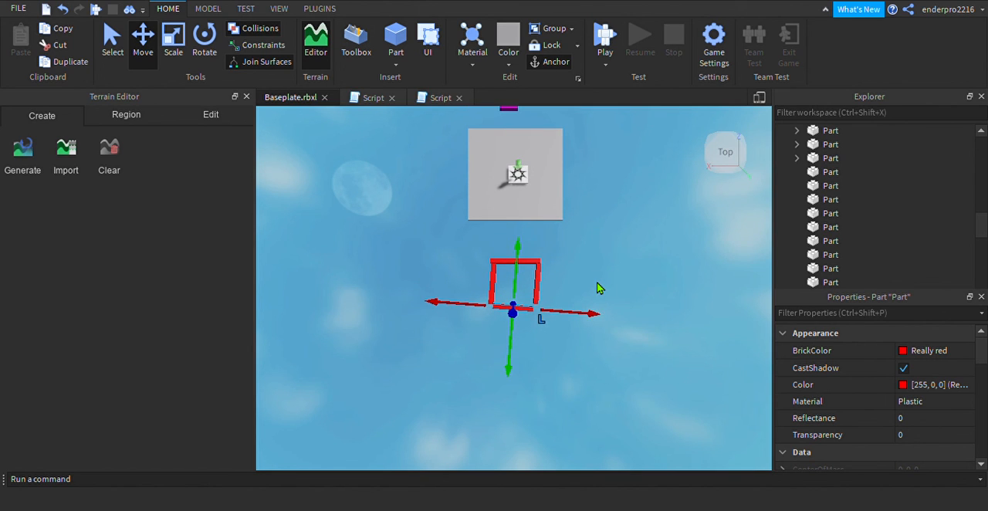
key("ctrl+r")
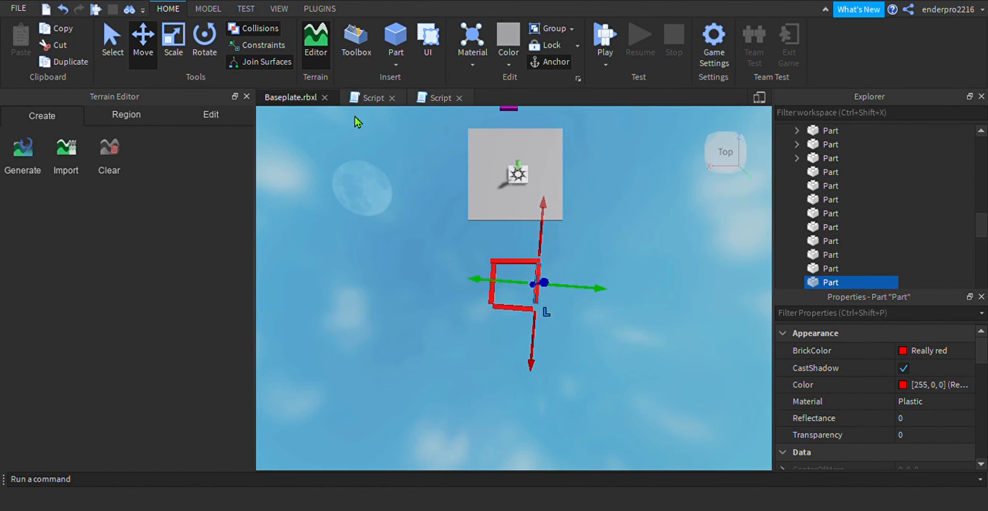
left_click(205, 38)
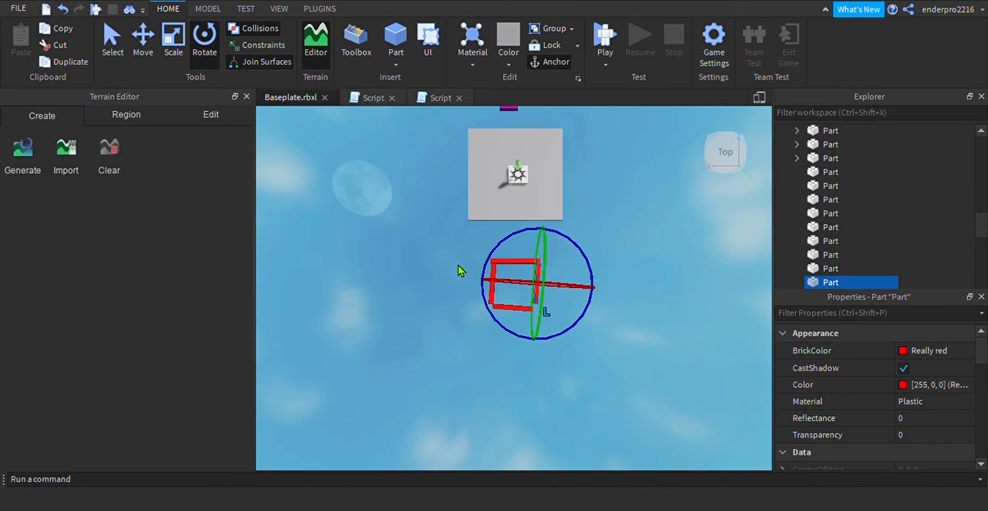
left_click_drag(593, 310, 596, 310)
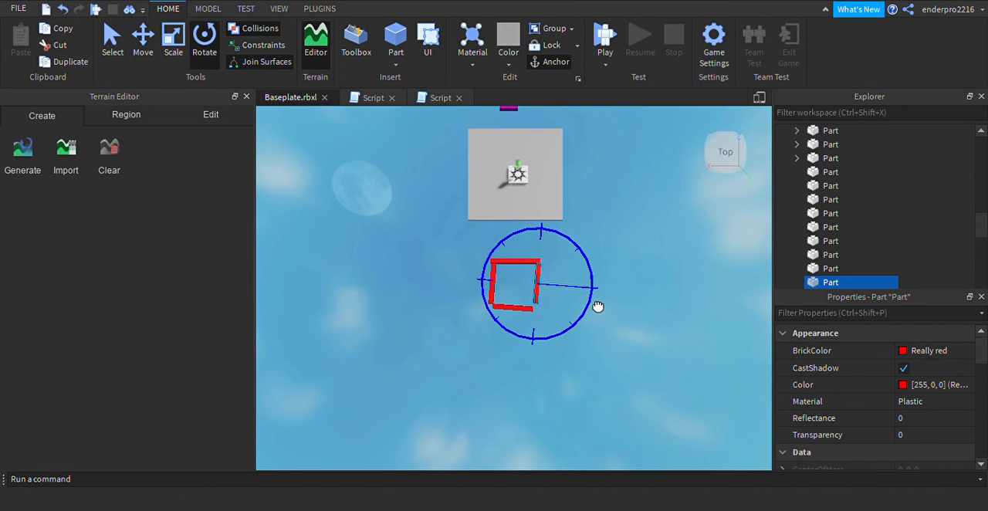
left_click_drag(599, 293, 484, 313)
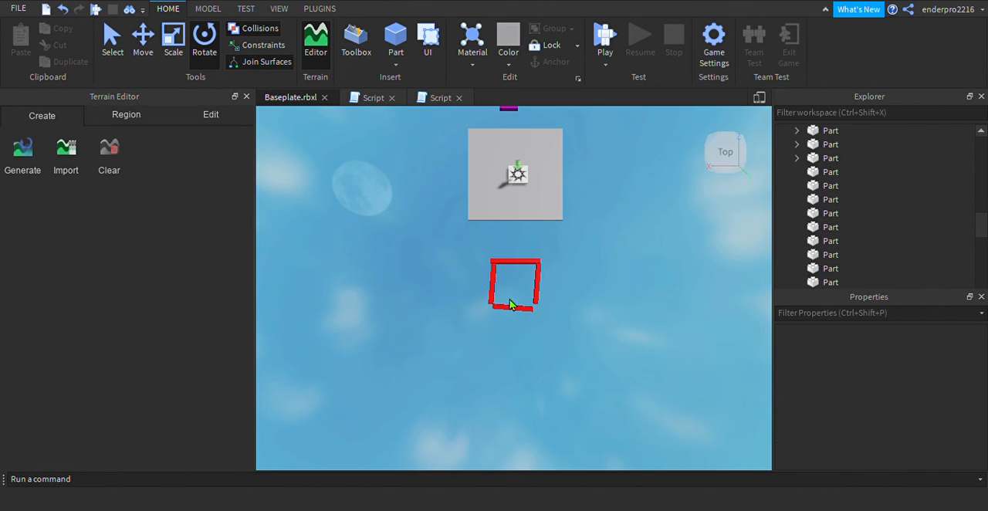
Lengthen the closing bar opposite the first bar at one end so it reaches past the side bar
left_click(512, 311)
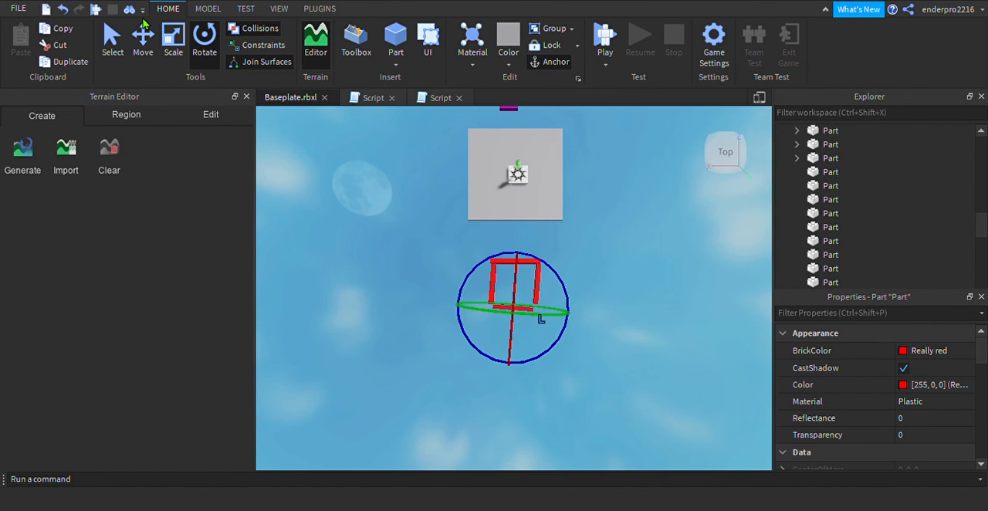
left_click(172, 38)
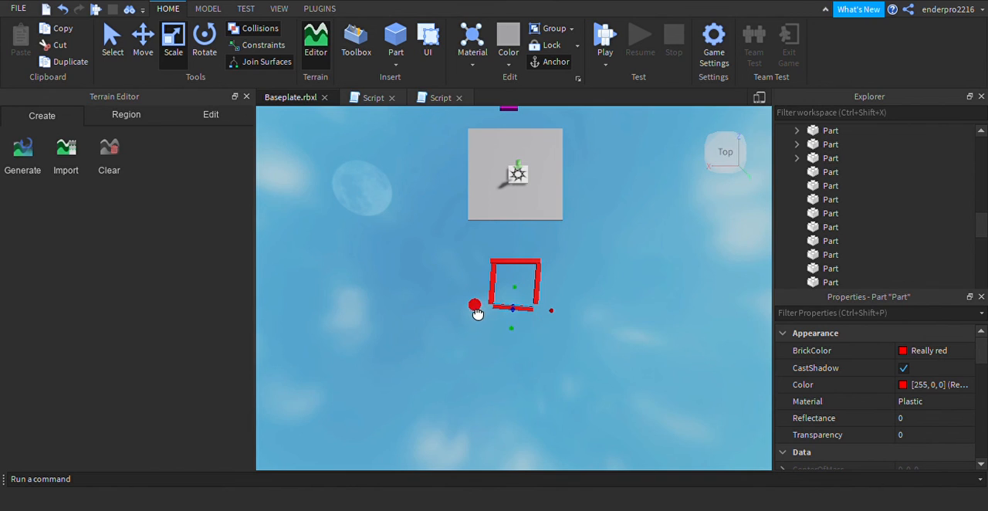
left_click_drag(553, 321, 561, 324)
left_click(456, 280)
left_click(532, 309)
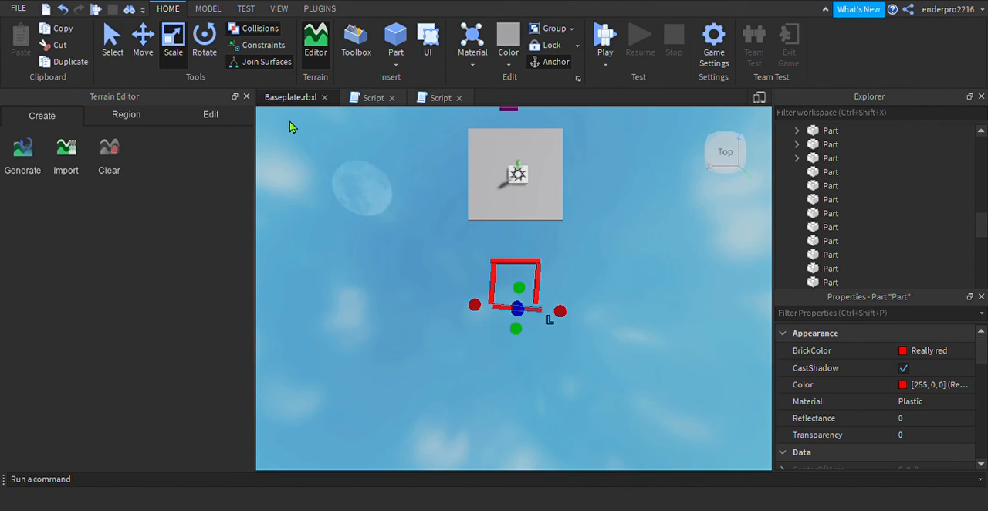
Rotate the closing bar slightly about the vertical axis
left_click(204, 40)
left_click_drag(573, 310, 495, 319)
key("ctrl+l")
Select all four red bars of the rectangle together and delete them
left_click(655, 287)
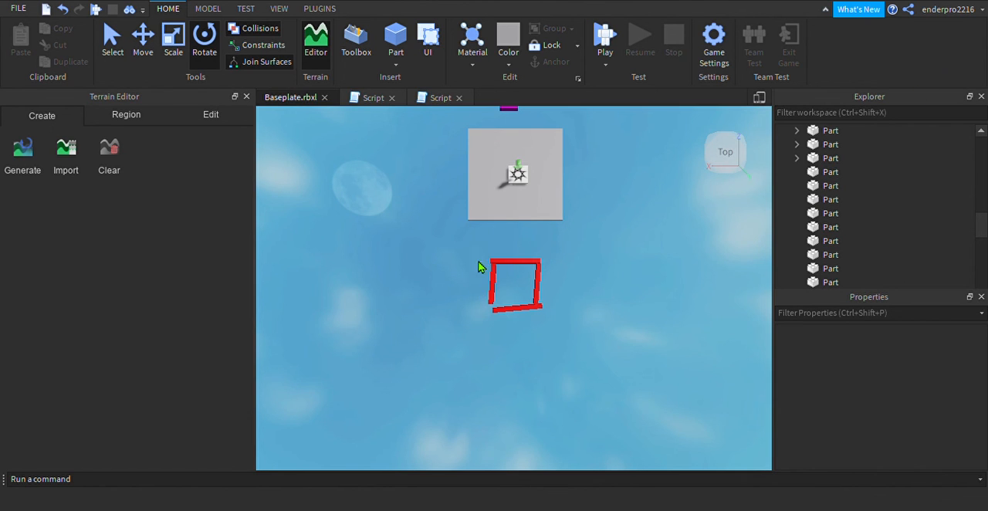
left_click_drag(480, 261, 558, 332)
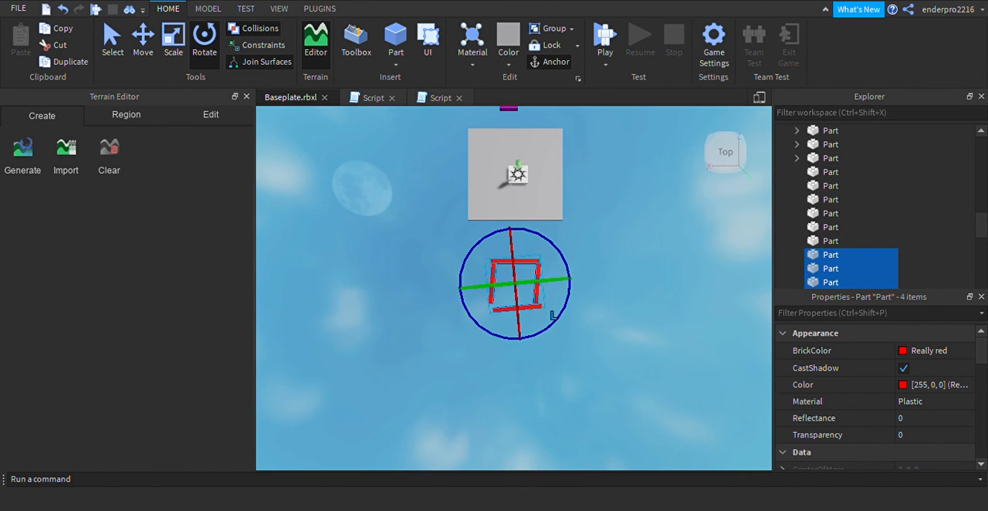
key("Delete")
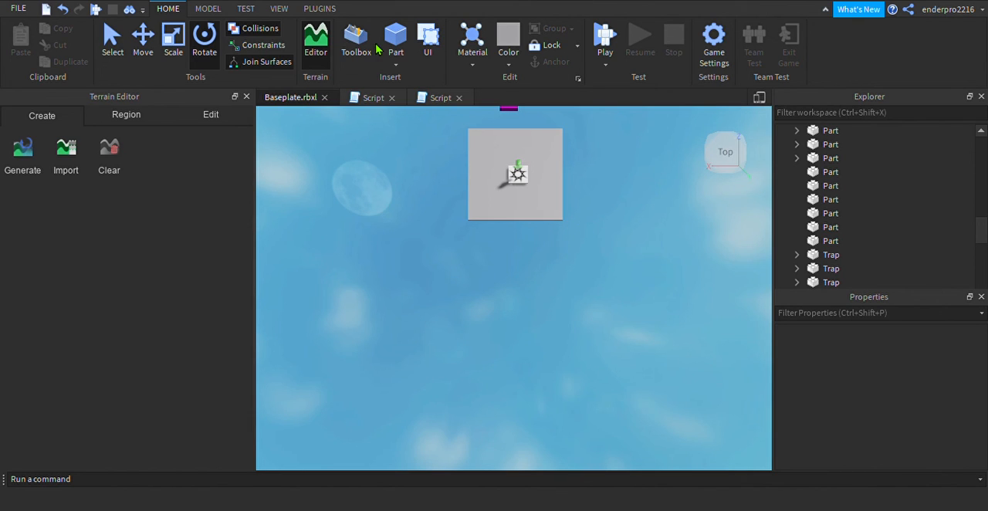
Insert a new block part in front of the last platform and move it closer along the Z axis
left_click(394, 35)
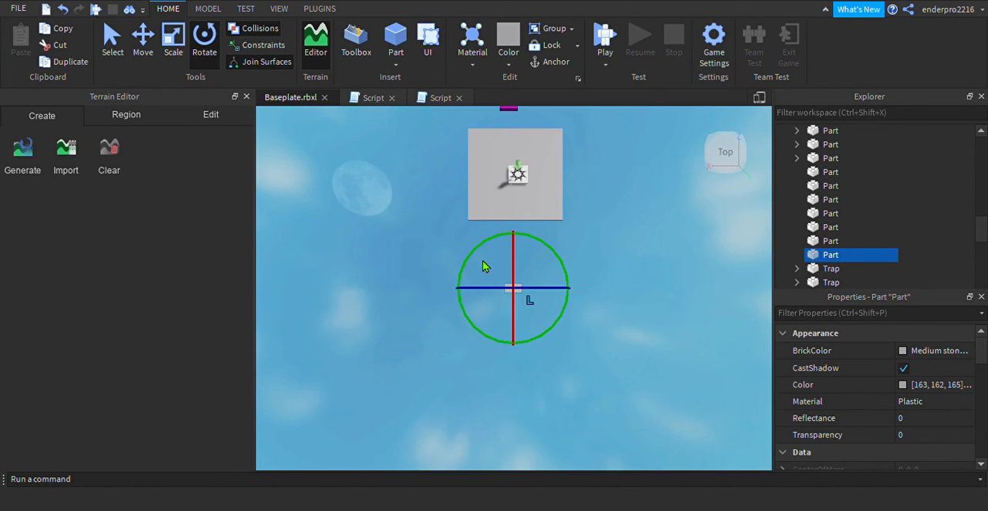
left_click(144, 40)
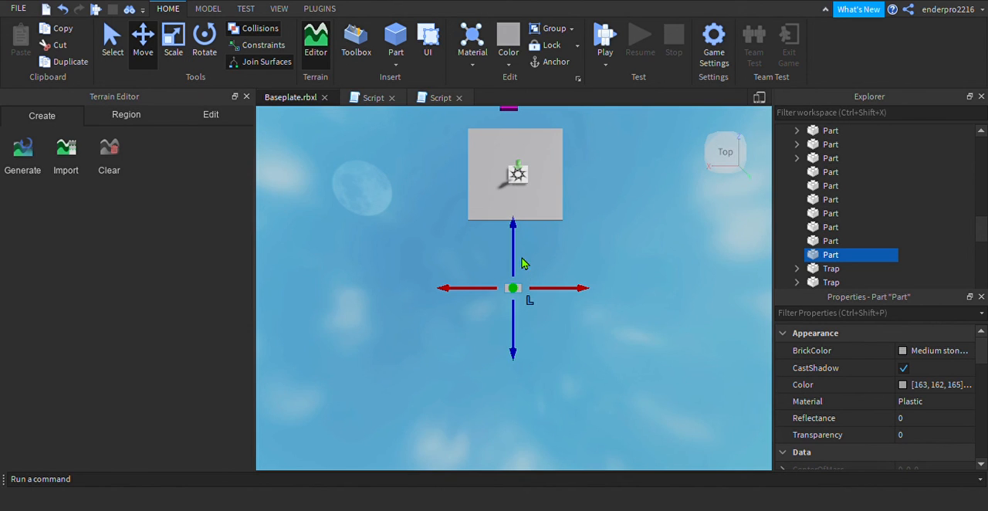
left_click_drag(522, 264, 518, 239)
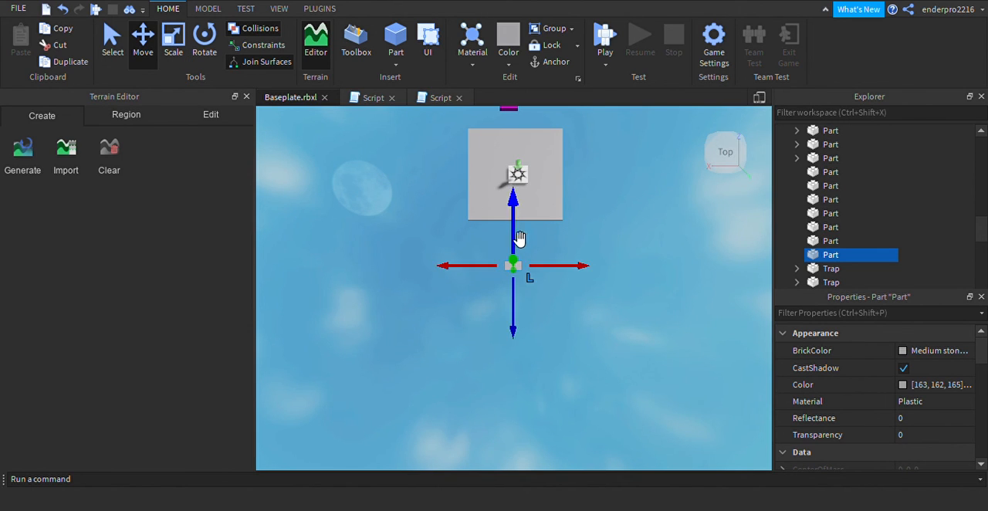
Stretch the new part at both ends along the X axis into a long thin bar
left_click(174, 29)
left_click_drag(513, 289, 458, 264)
left_click_drag(545, 276, 580, 282)
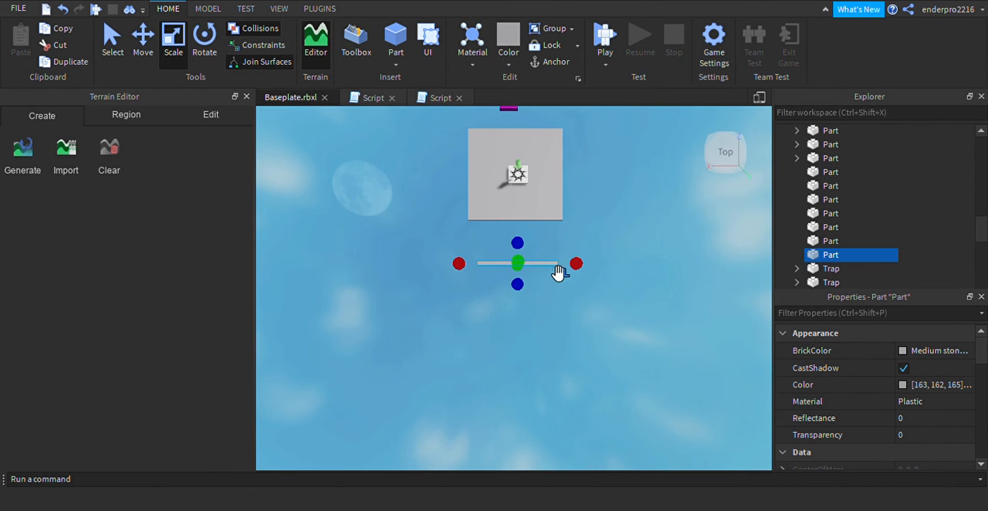
Set the new bar's BrickColor to Really red
left_click(907, 353)
left_click(902, 185)
left_click(909, 188)
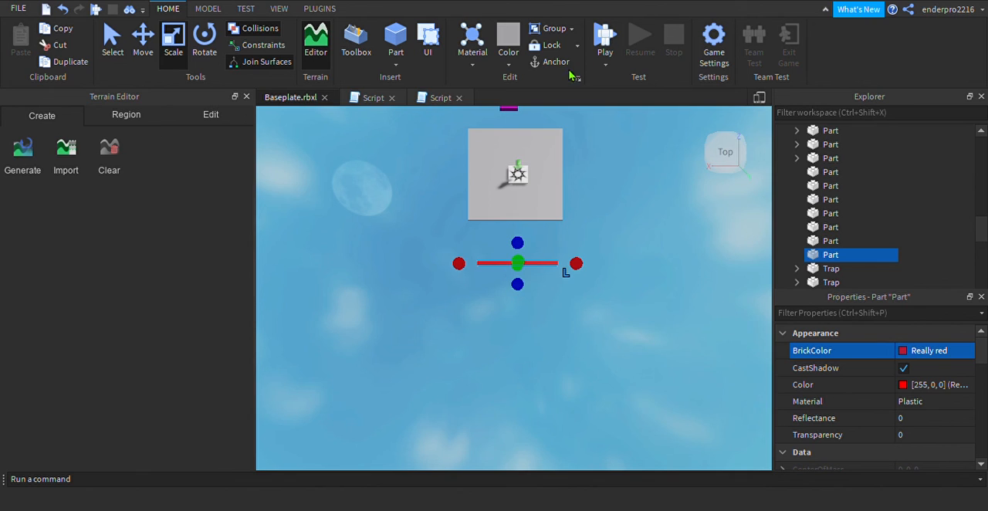
Duplicate the red bar and move the copy away from the platform along the Z axis, parallel to the original
left_click(529, 206)
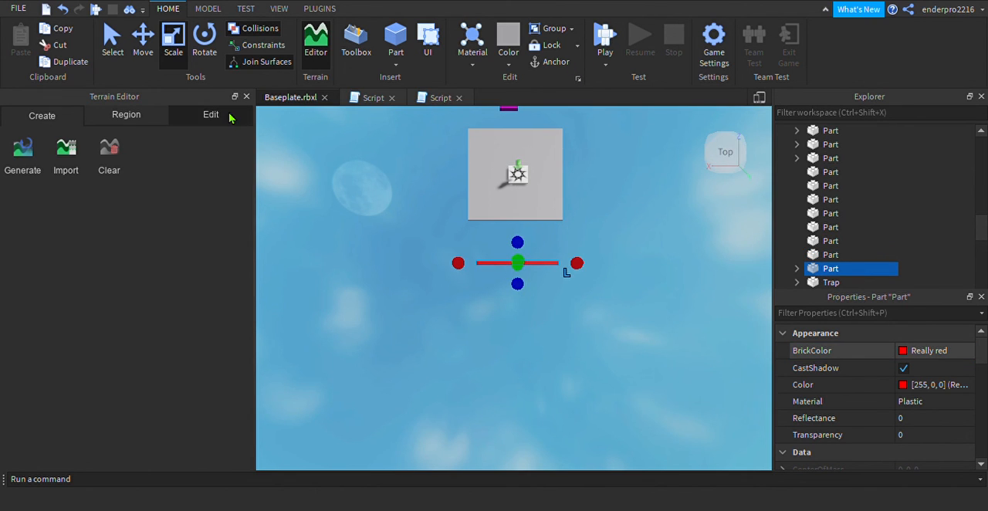
left_click(143, 41)
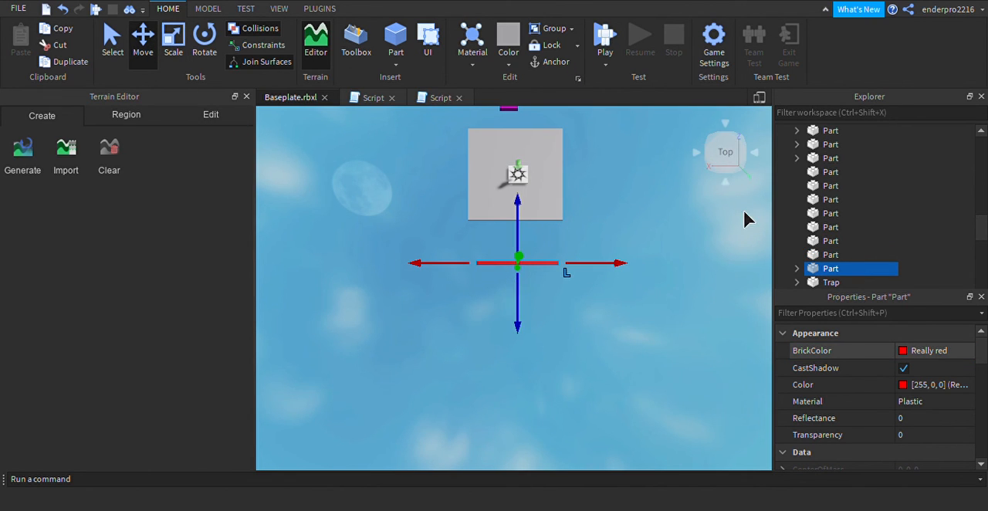
left_click(711, 172)
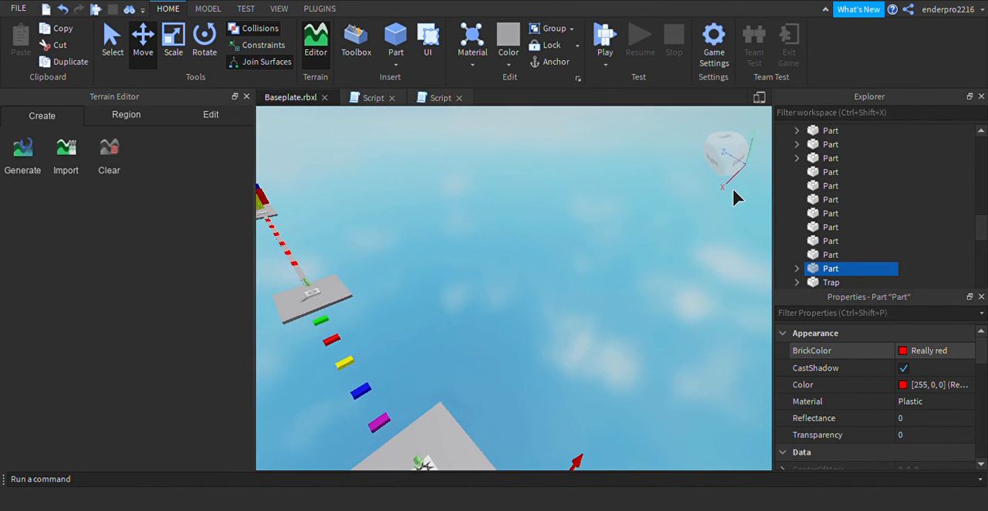
key("q")
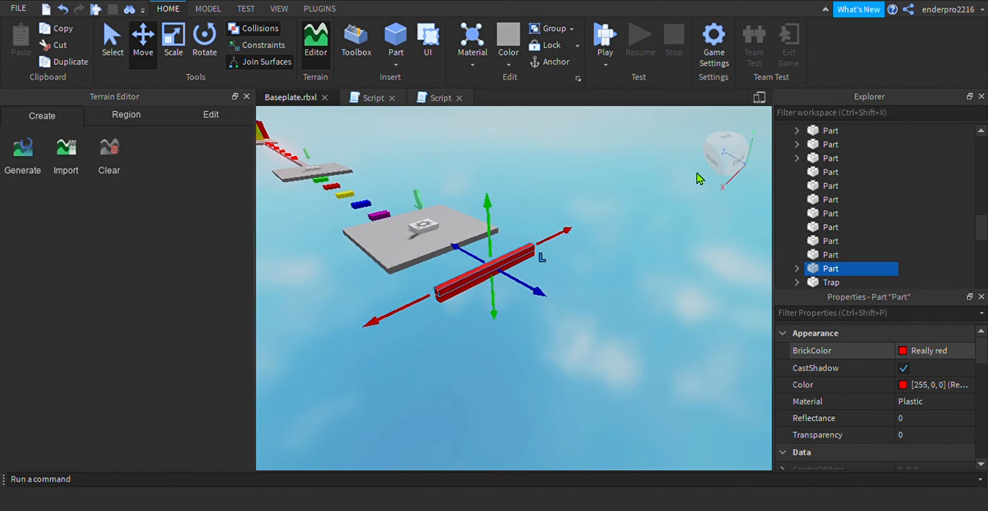
left_click_drag(546, 309, 609, 342)
key("ctrl+d")
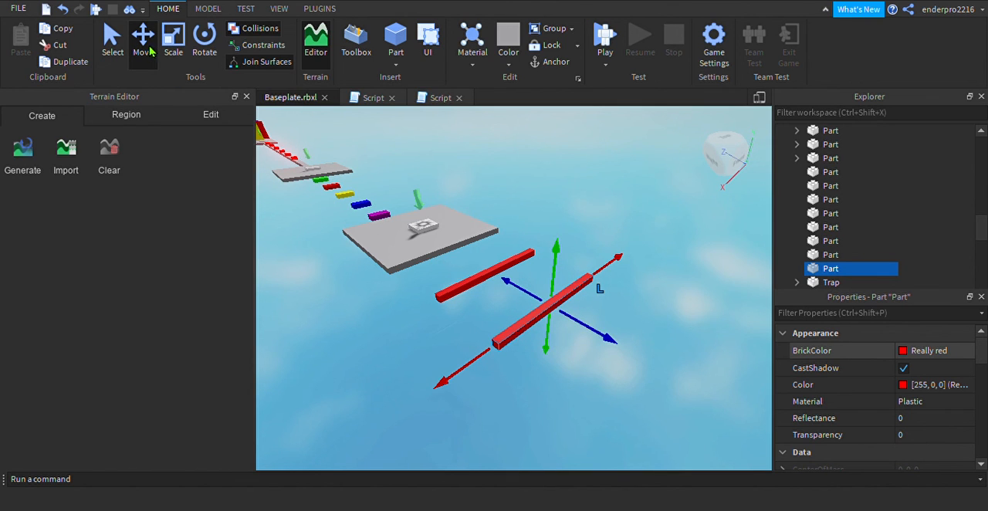
Move the duplicated red bar farther from the first along the Z axis and rotate it 90 degrees about the vertical axis
left_click(205, 40)
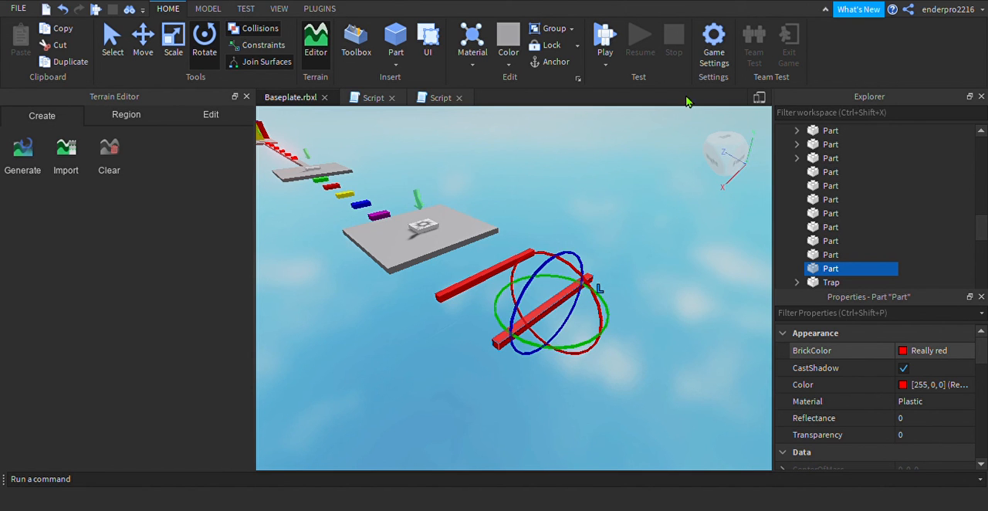
left_click(751, 172)
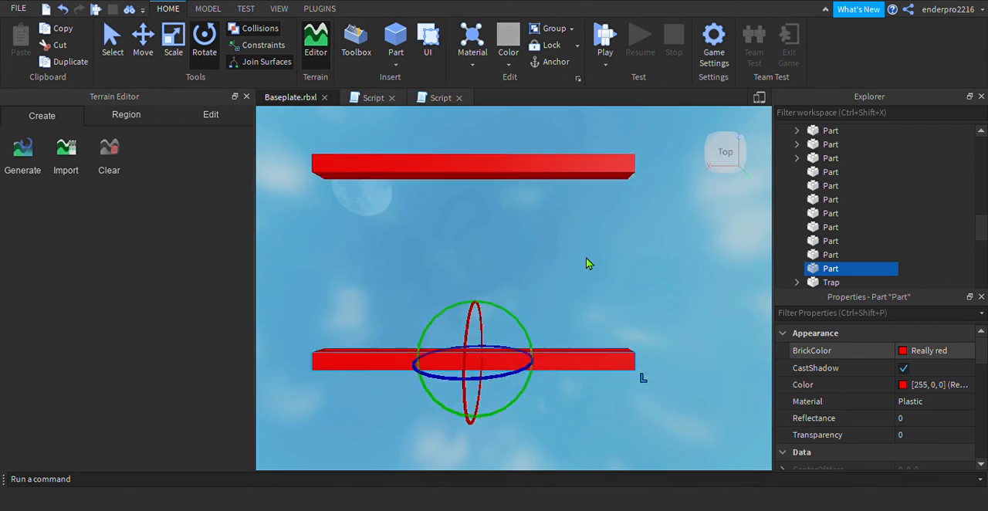
key("s")
key("a")
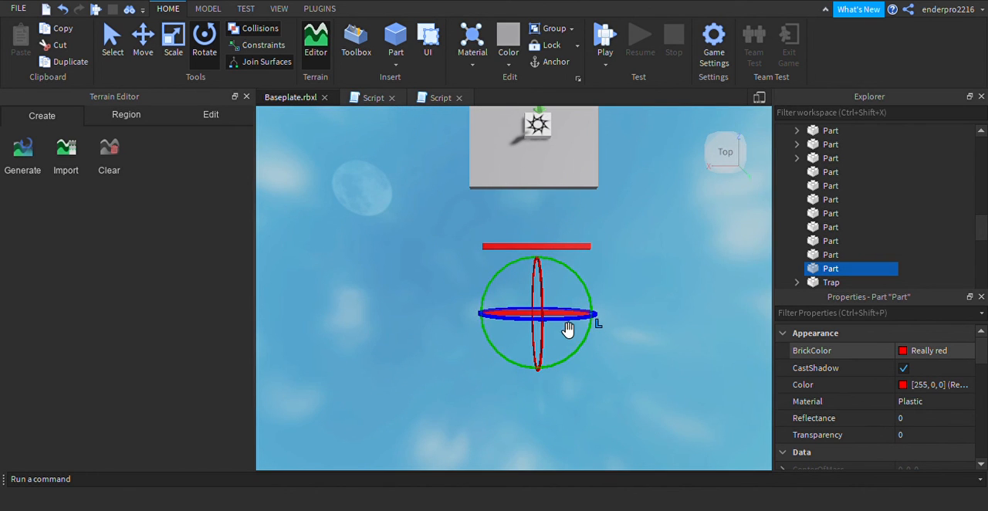
left_click(139, 42)
left_click_drag(545, 370, 545, 406)
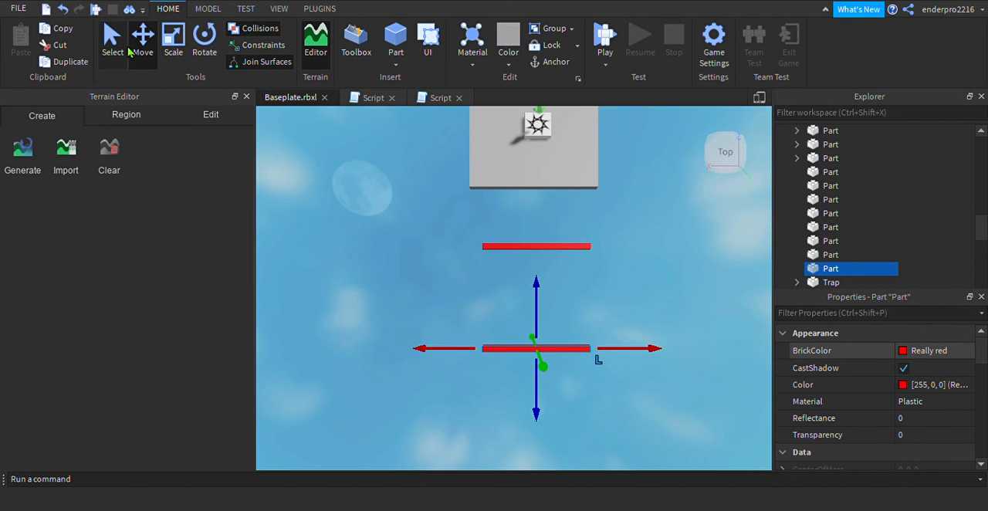
left_click(205, 38)
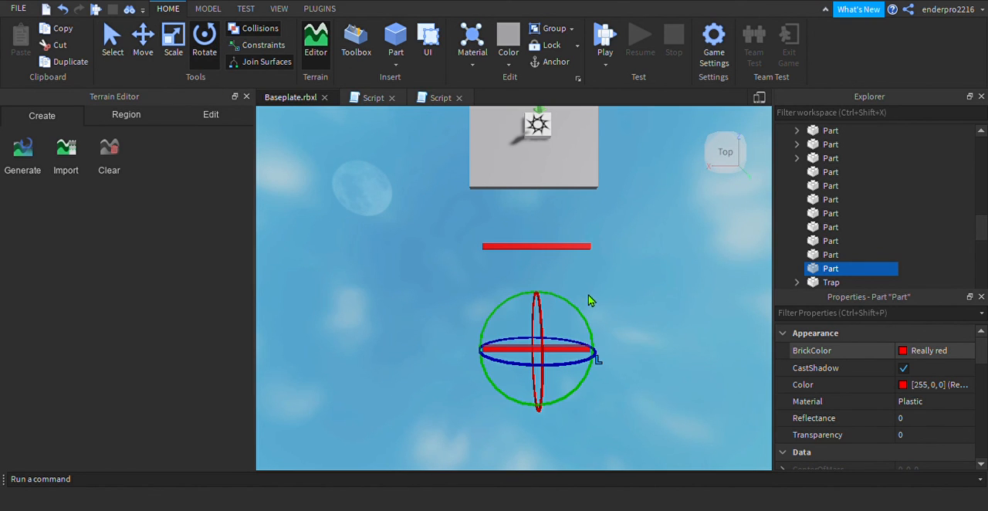
left_click_drag(587, 322, 589, 384)
Move the rotated bar against one end of the first red bar so the two form an L-shaped corner
left_click(139, 40)
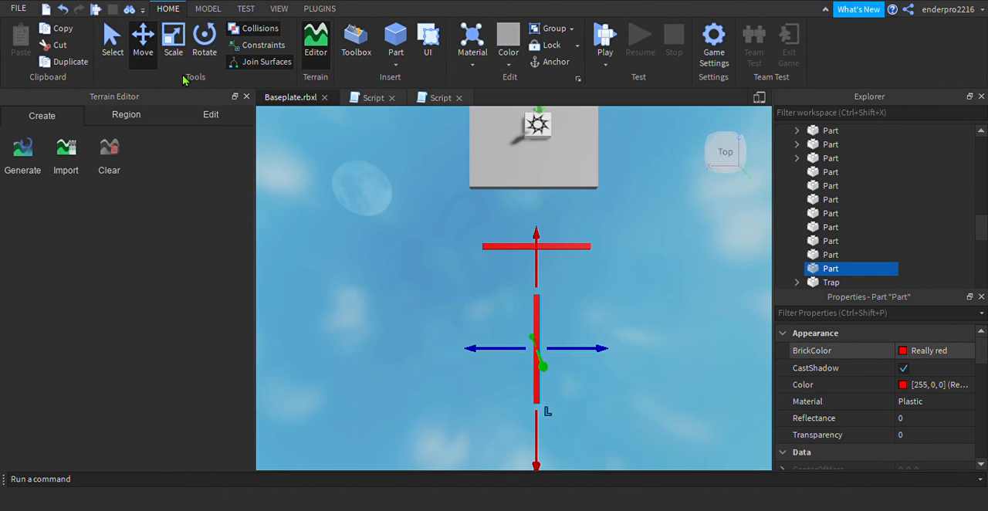
left_click_drag(513, 364, 463, 356)
left_click_drag(502, 280, 497, 229)
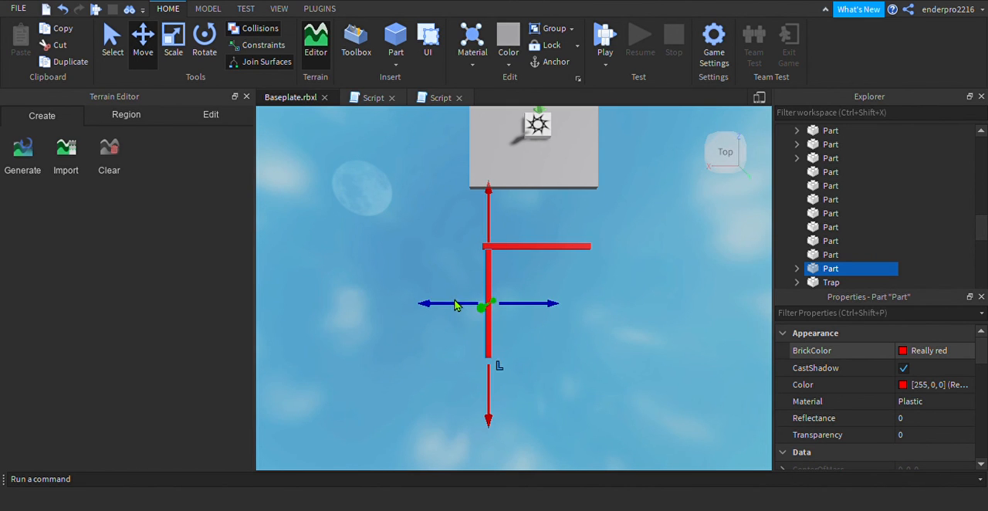
left_click_drag(457, 313, 451, 314)
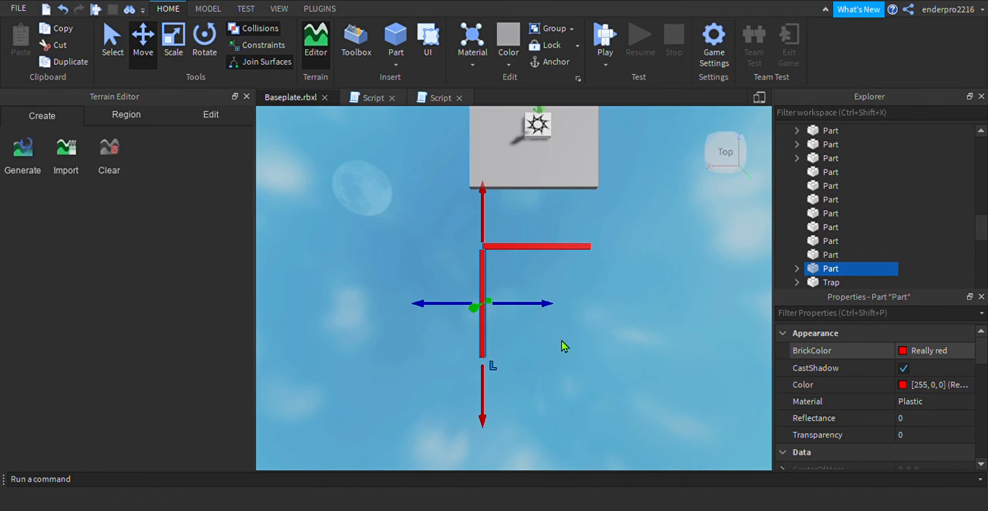
left_click(496, 375)
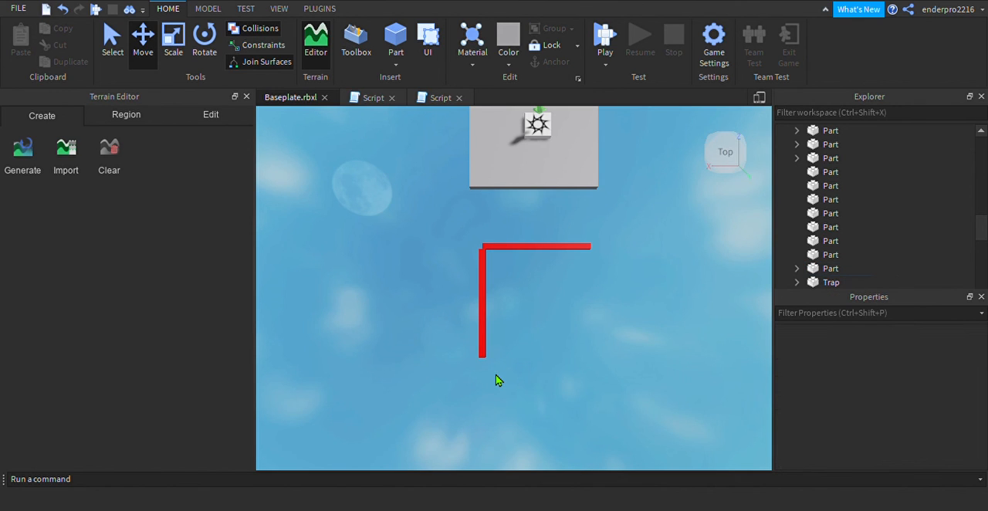
left_click(483, 310)
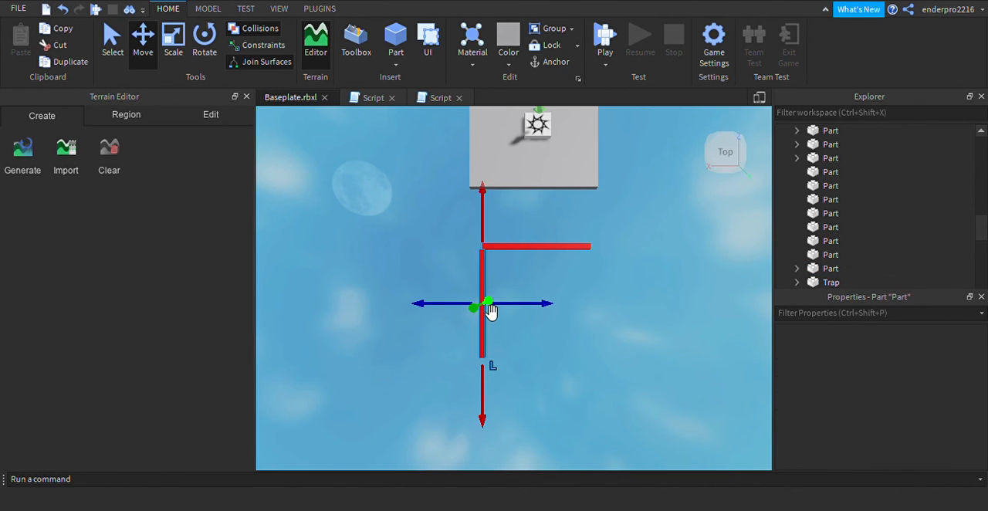
left_click_drag(529, 314, 538, 319)
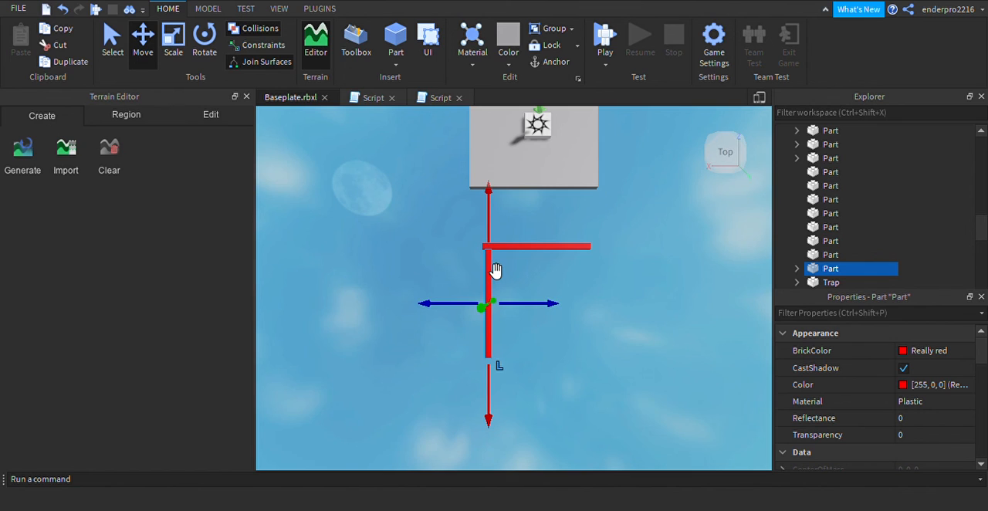
Duplicate the perpendicular bar, move the copy to the opposite end of the first bar, and lower it to the same height
key("ctrl+d")
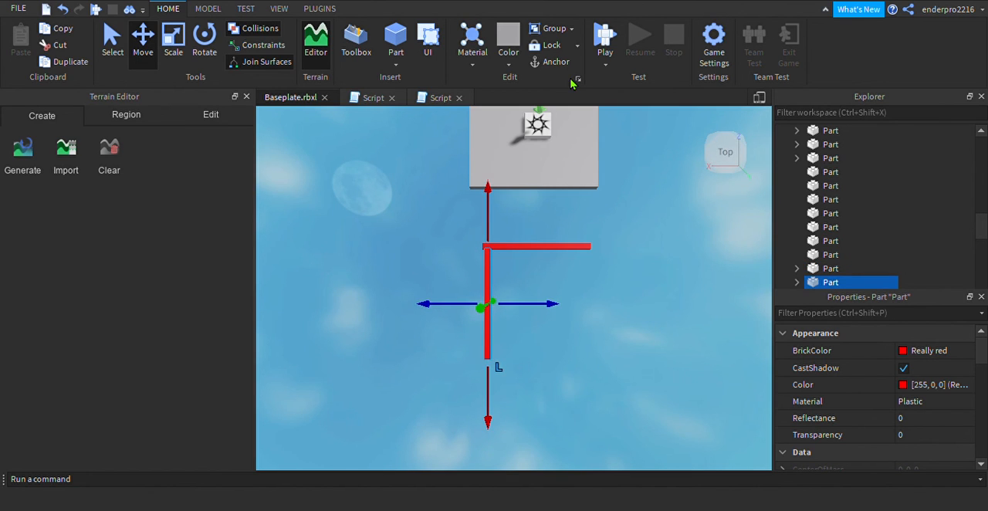
left_click_drag(527, 315, 586, 311)
right_click_drag(668, 256, 669, 256)
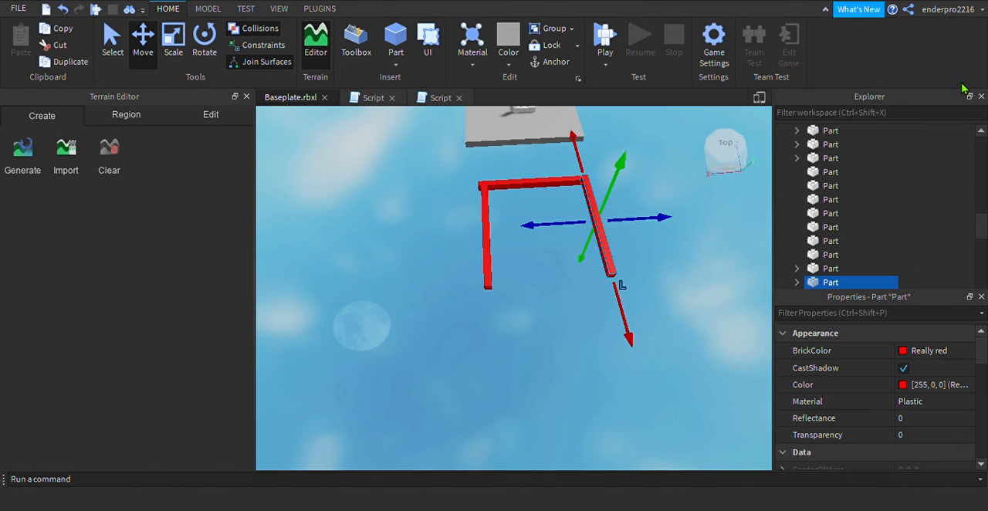
left_click(634, 264)
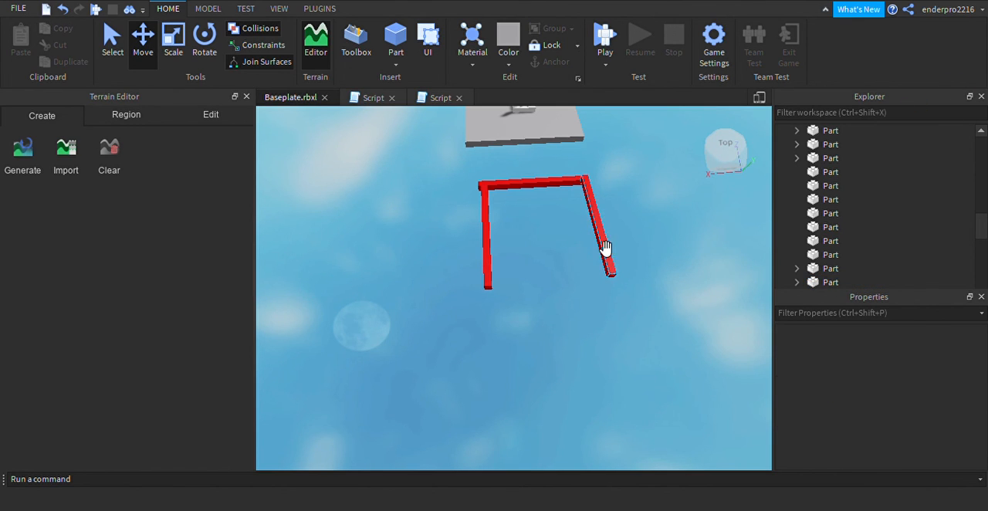
left_click(609, 248)
left_click_drag(583, 253, 587, 259)
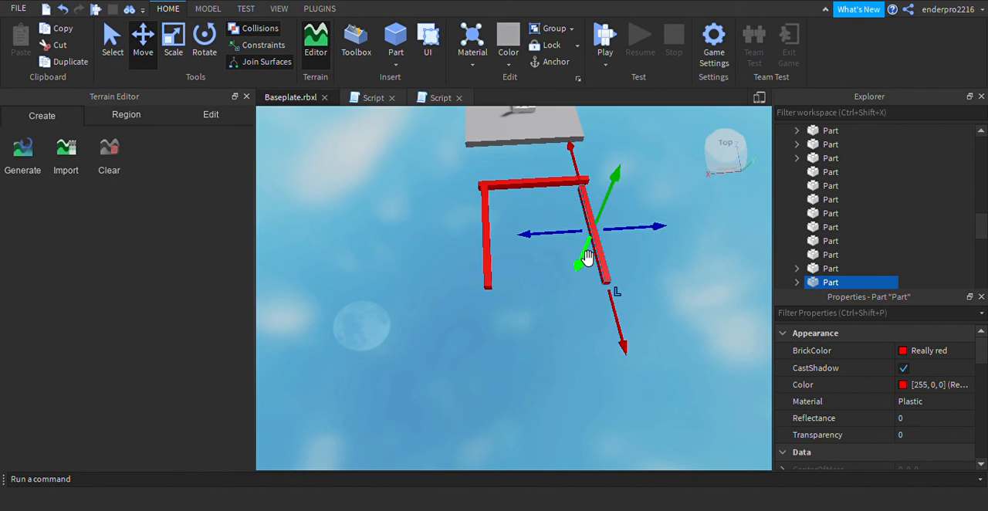
Align the copied side bar flush with the end of the first bar at their shared corner
key("a")
key("w")
key("d")
key("s")
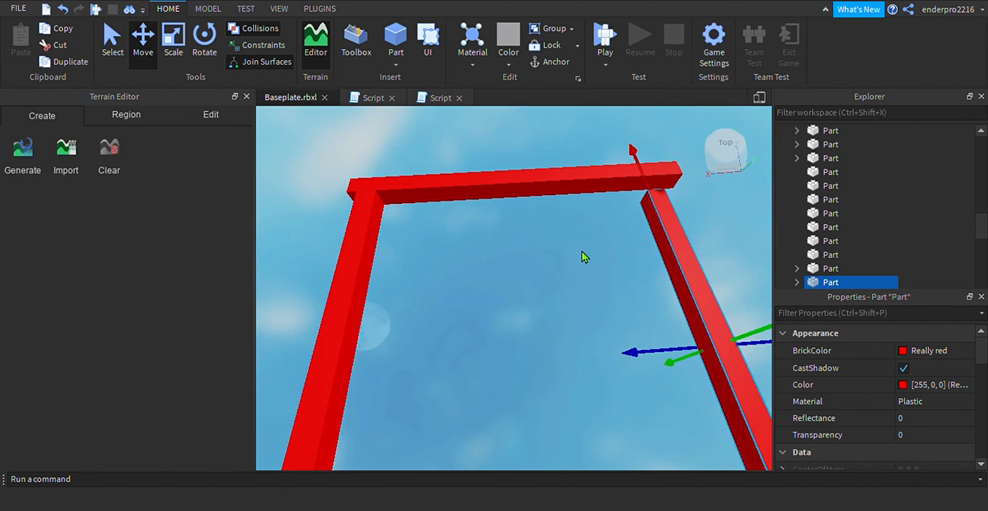
left_click_drag(752, 344, 741, 284)
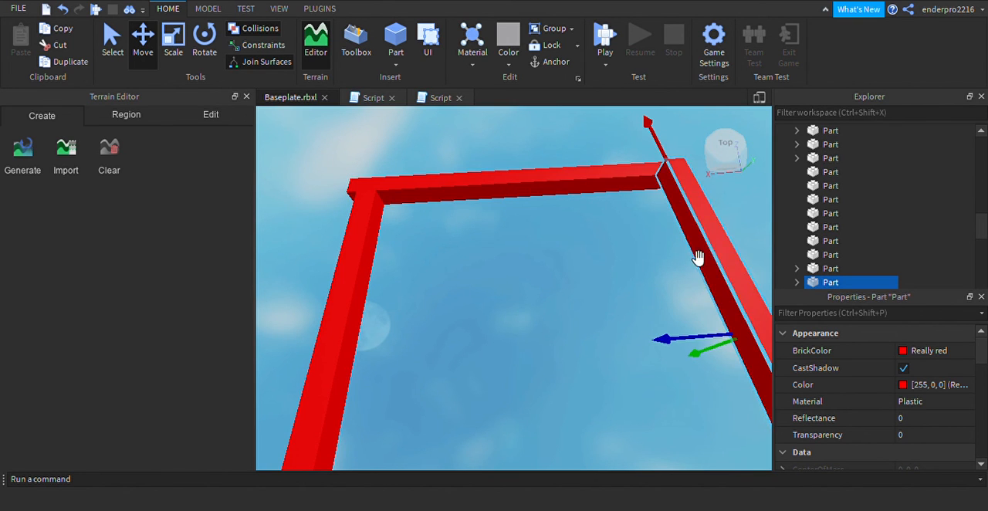
left_click(121, 54)
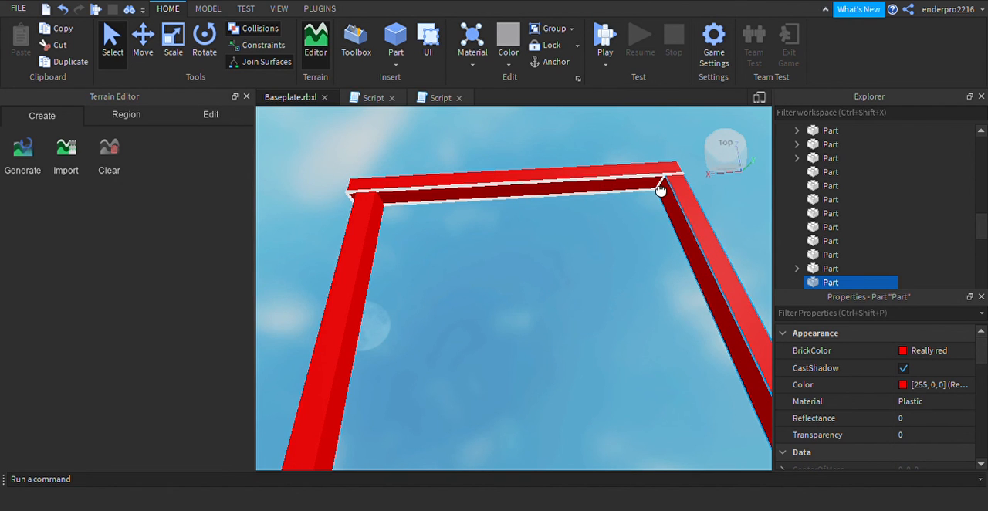
Shift the original perpendicular bar sideways so it sits flush with the outer end of the first bar
left_click(363, 223)
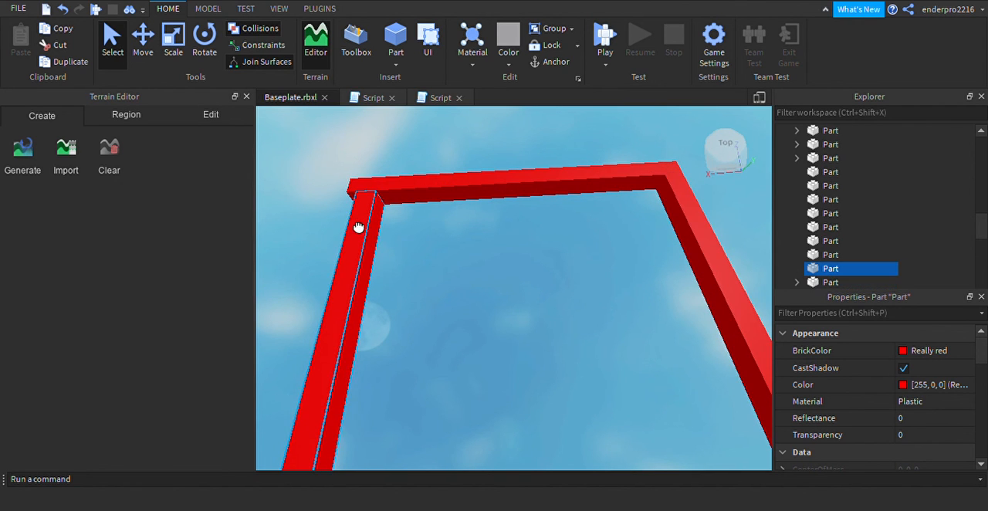
left_click_drag(365, 209, 363, 198)
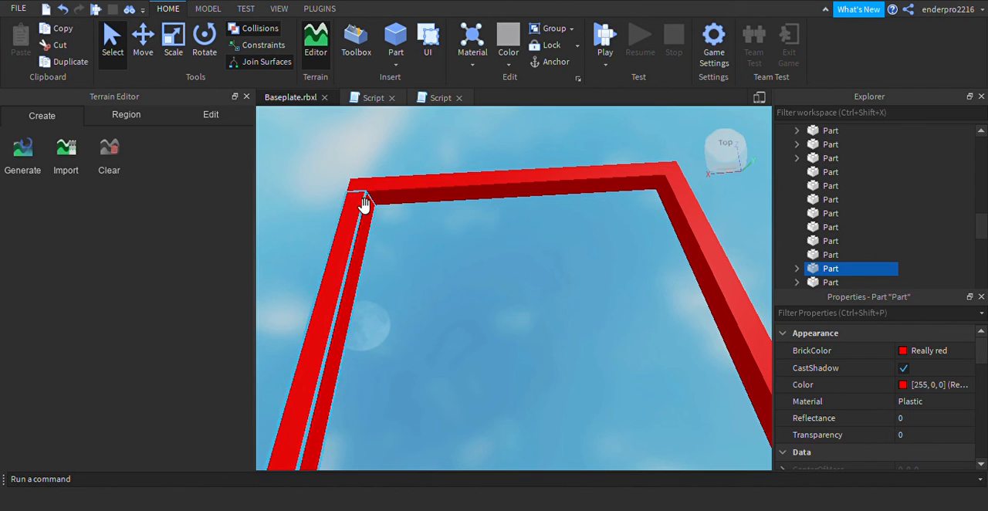
left_click(474, 305)
Duplicate the bar nearest the platform and move the copy along the Z axis to the open ends of the two side bars
key("a")
key("s")
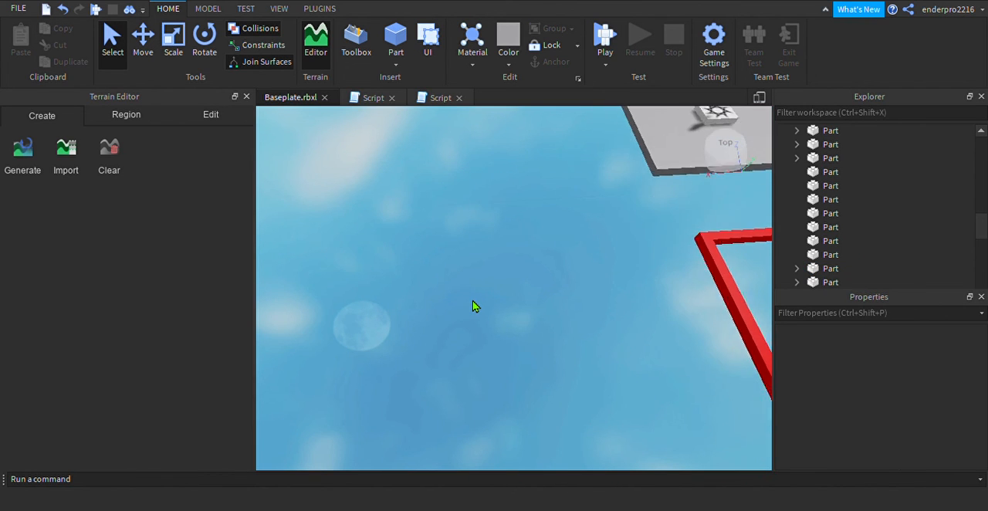
key("d")
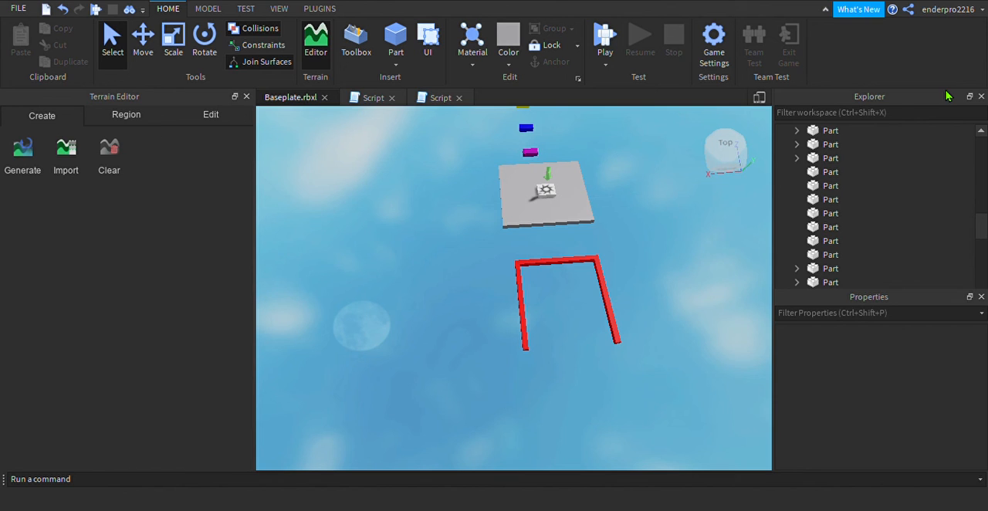
key("d")
key("q")
key("w")
key("e")
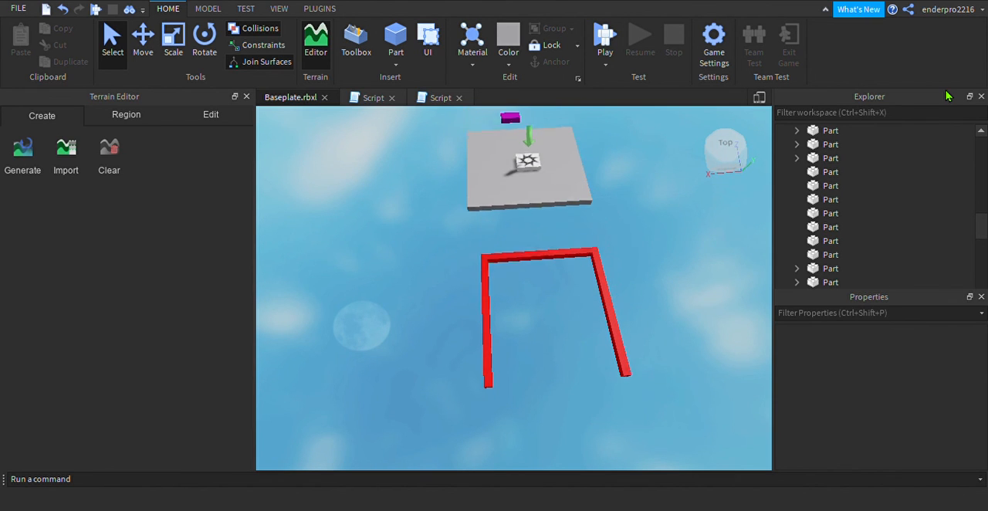
key("e")
left_click(745, 176)
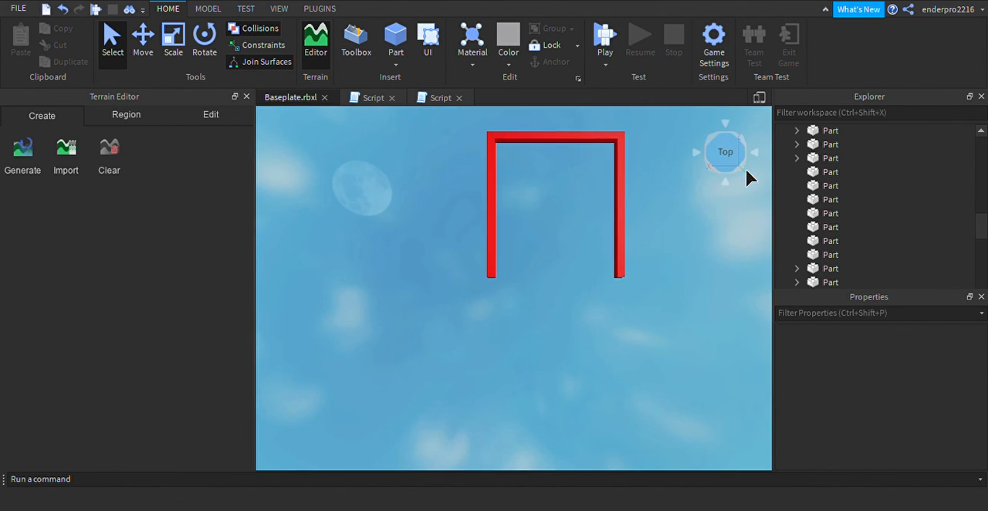
left_click(529, 146)
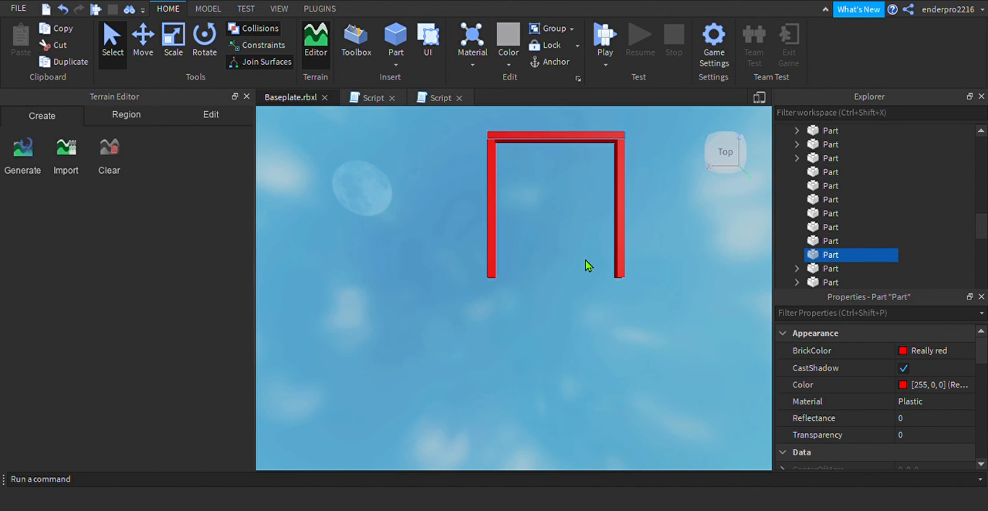
key("ctrl+d")
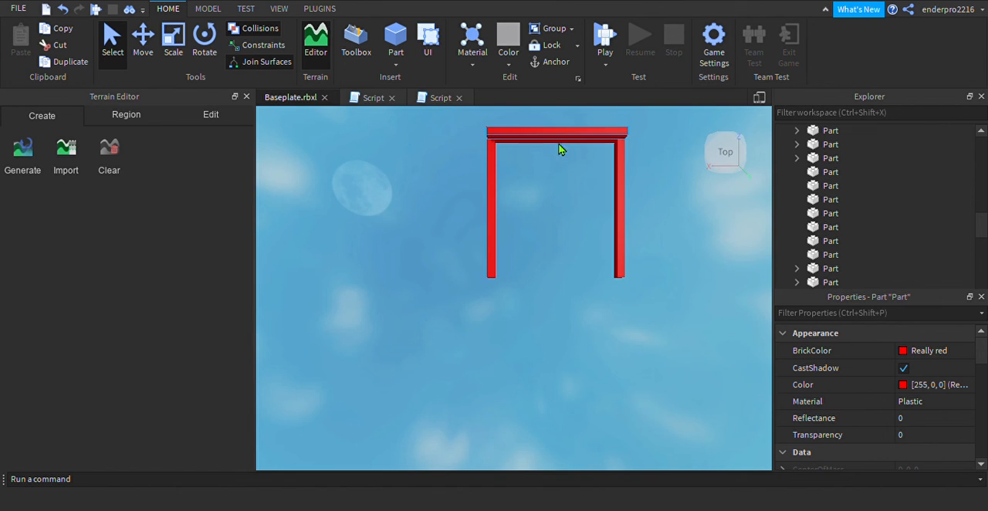
left_click(142, 39)
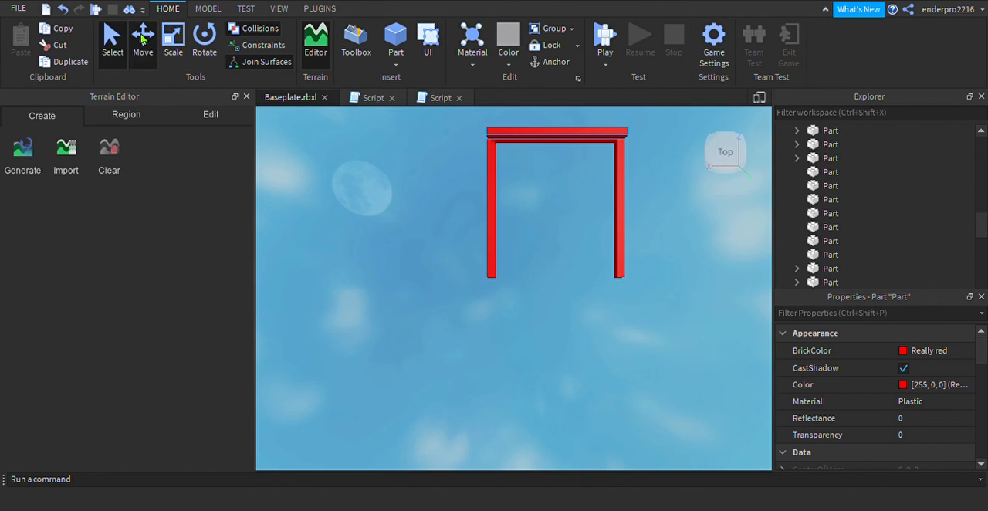
left_click_drag(564, 194, 584, 337)
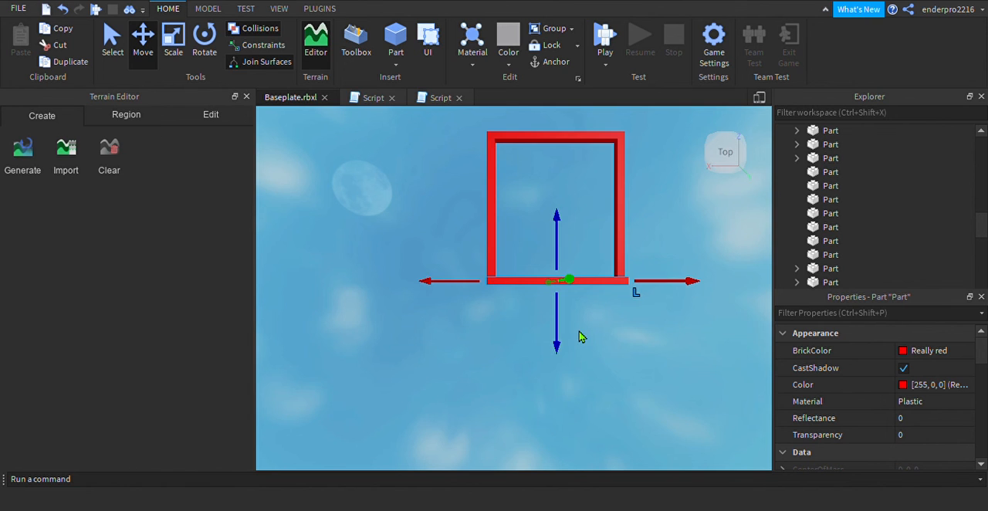
Lower the closing bar along the Y axis to the height of the other bars, completing the square frame
right_click_drag(392, 225, 388, 226)
key("q")
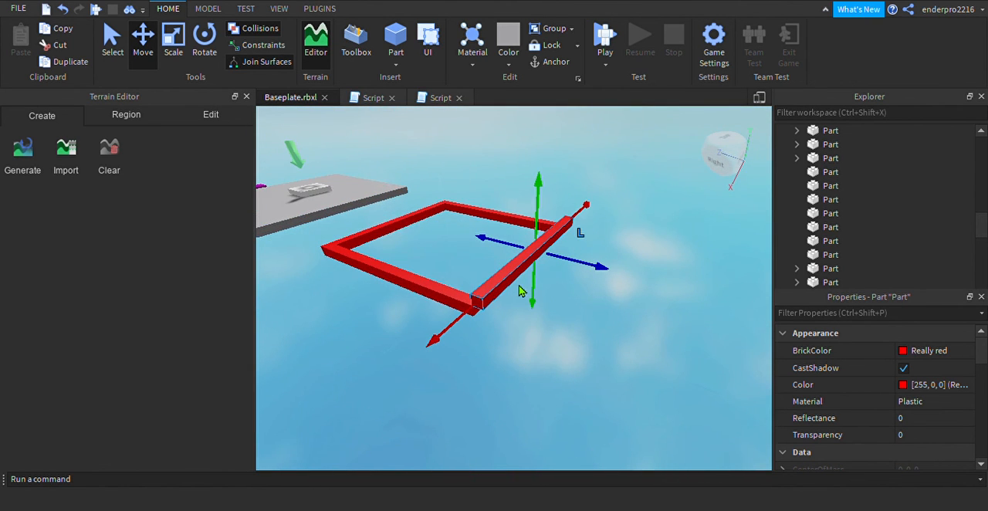
left_click_drag(538, 298, 535, 311)
left_click(577, 345)
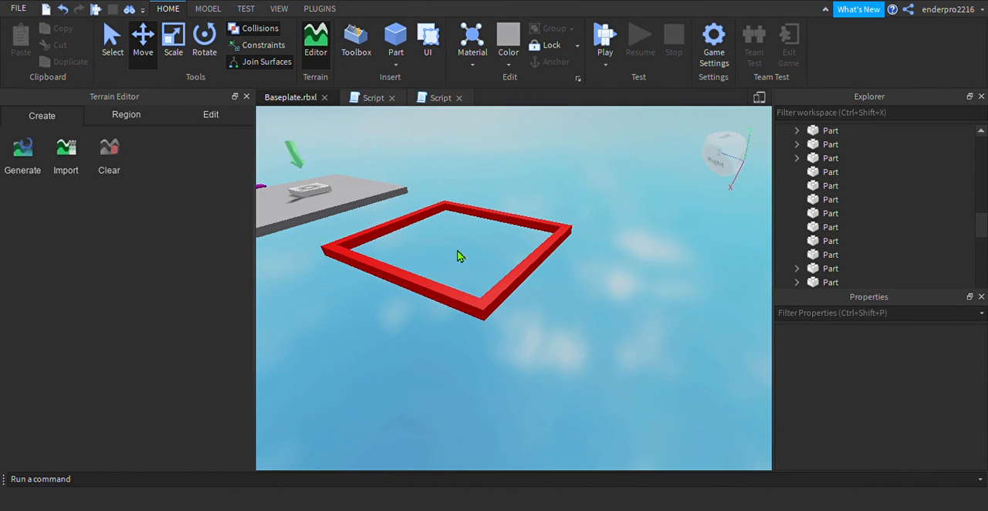
Select all four red bars of the square frame and group them into one model
left_click_drag(370, 211, 544, 322)
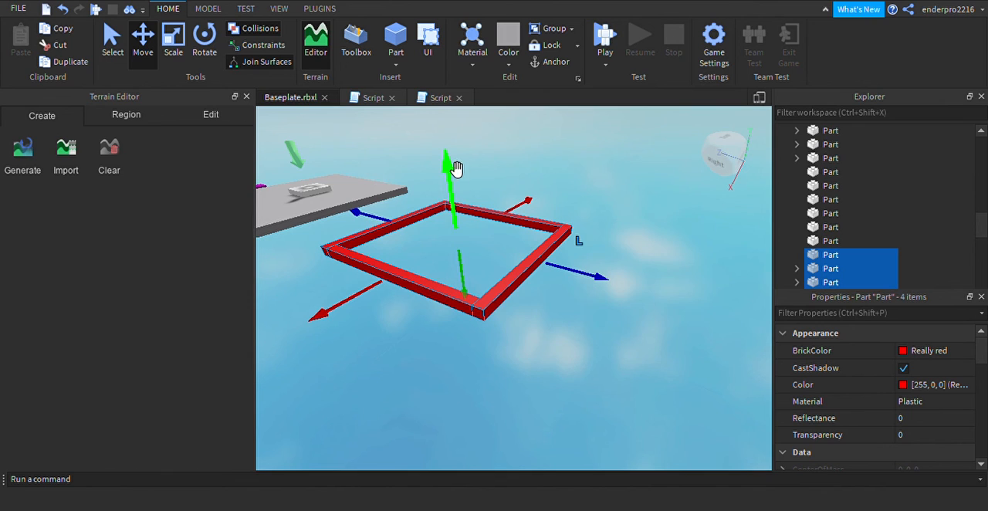
left_click(551, 29)
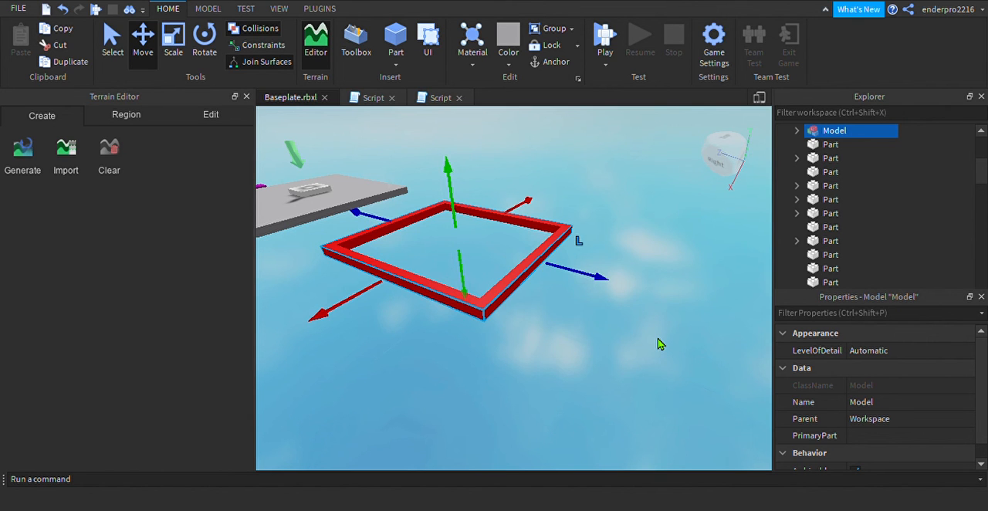
left_click(581, 320)
scroll(581, 320, "up", 5)
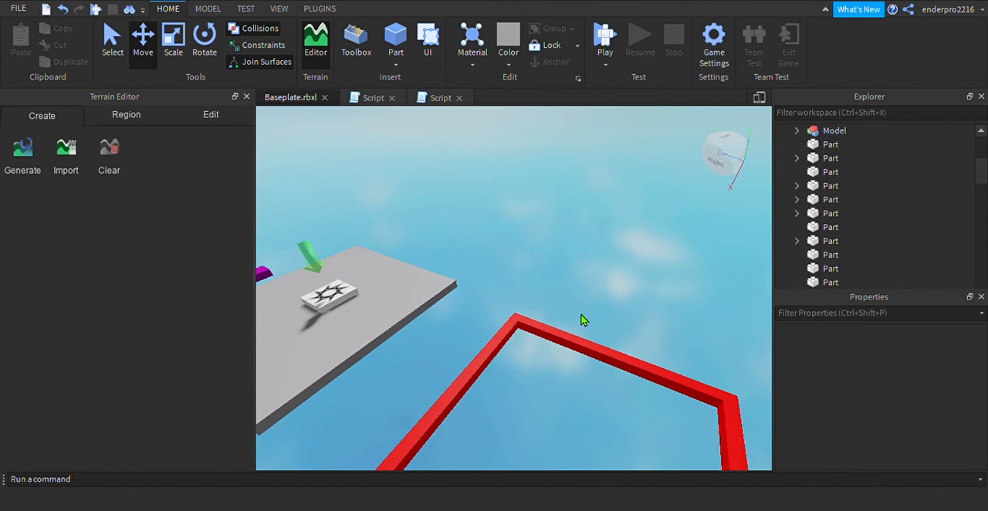
left_click(589, 348)
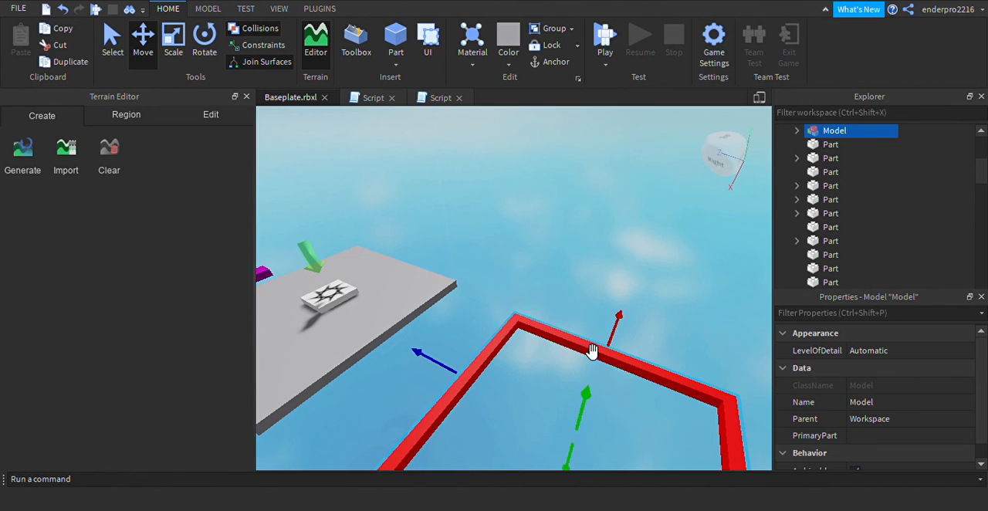
left_click(580, 283)
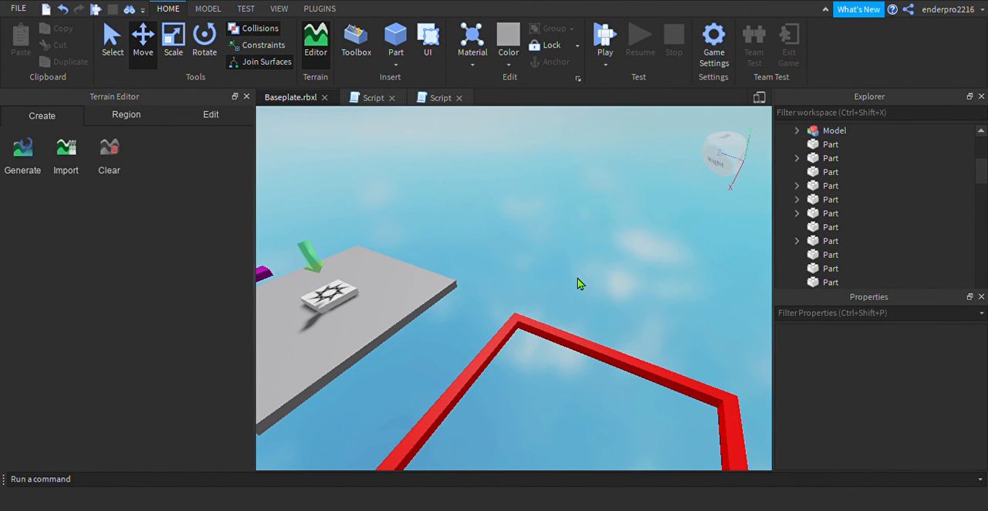
Duplicate the grouped red frame and place the copy beyond it along the Z axis, leaving a gap at matching height
scroll(580, 283, "down", 5)
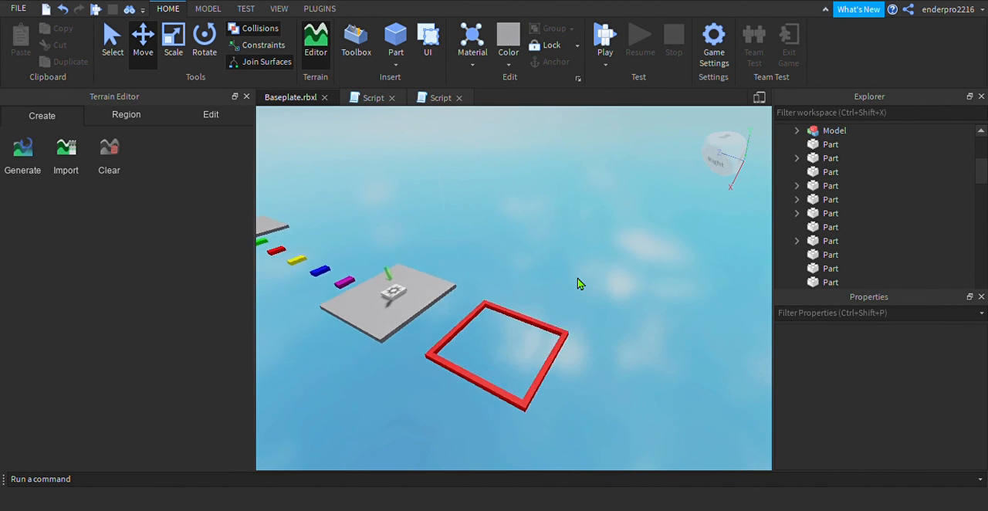
scroll(580, 284, "down", 2)
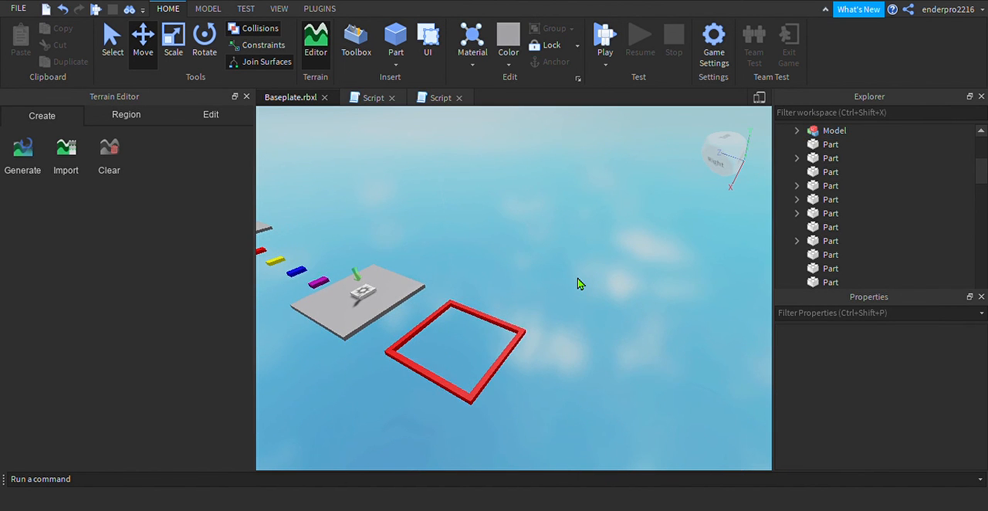
left_click(507, 371)
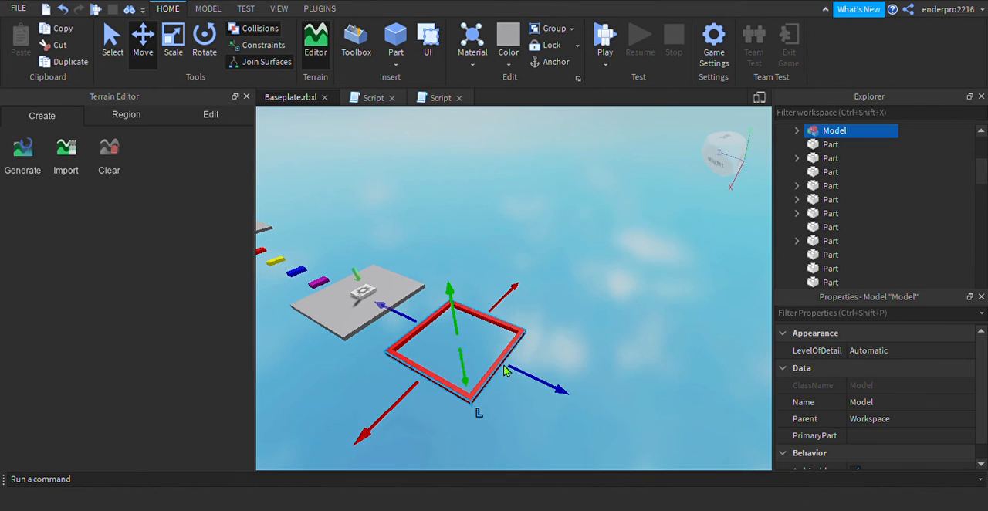
key("ctrl+d")
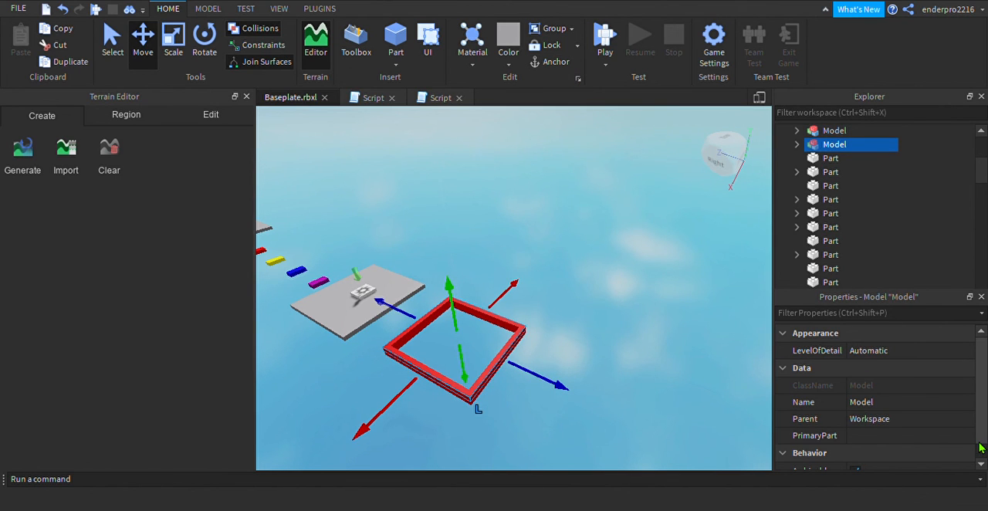
scroll(984, 386, "down", 1)
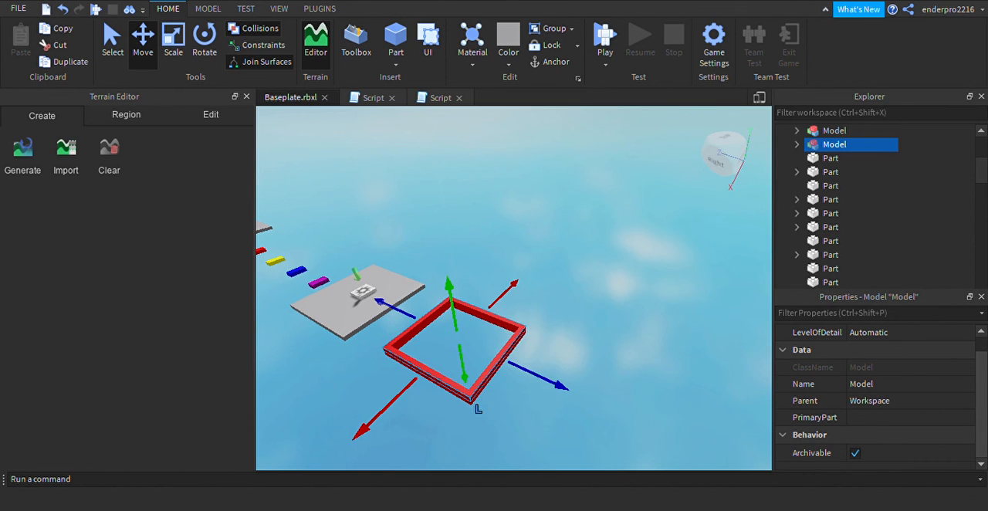
scroll(875, 397, "up", 1)
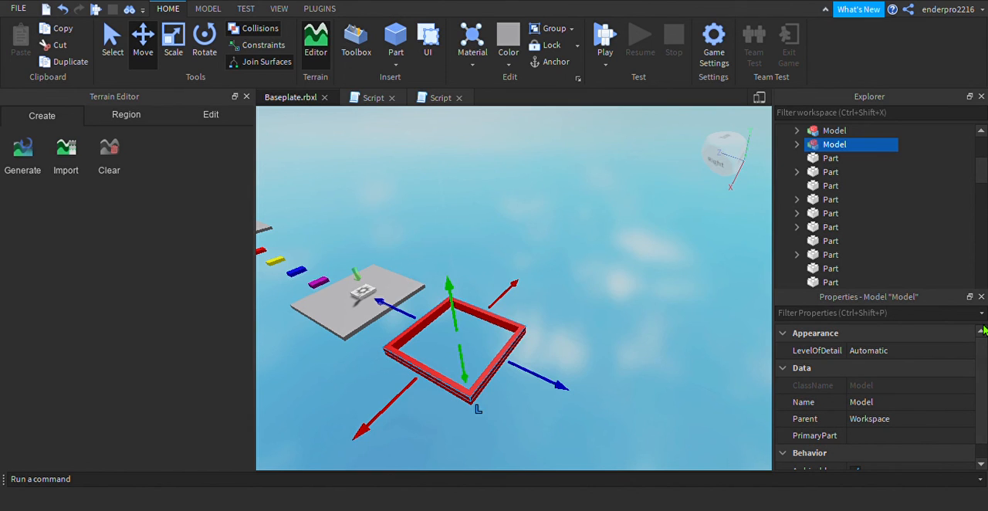
left_click_drag(538, 380, 748, 458)
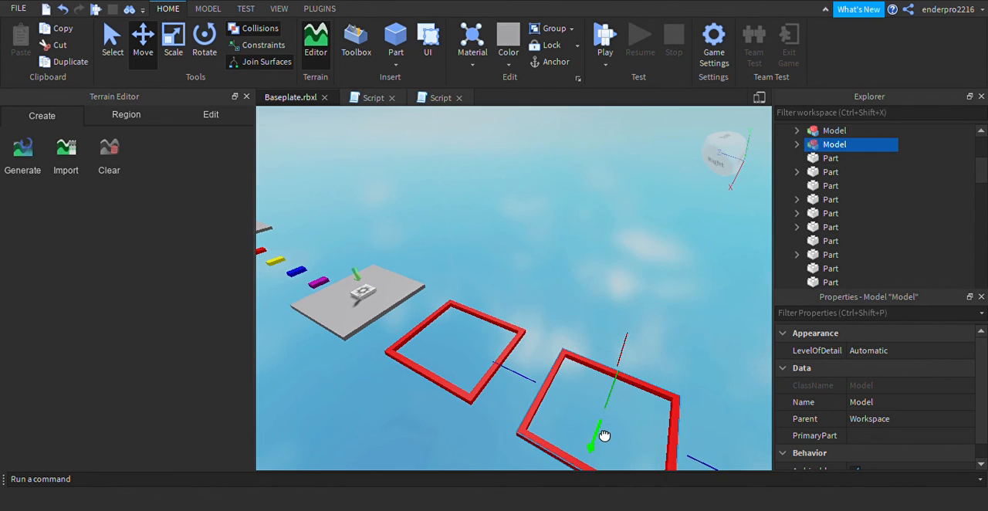
scroll(544, 345, "down", 10)
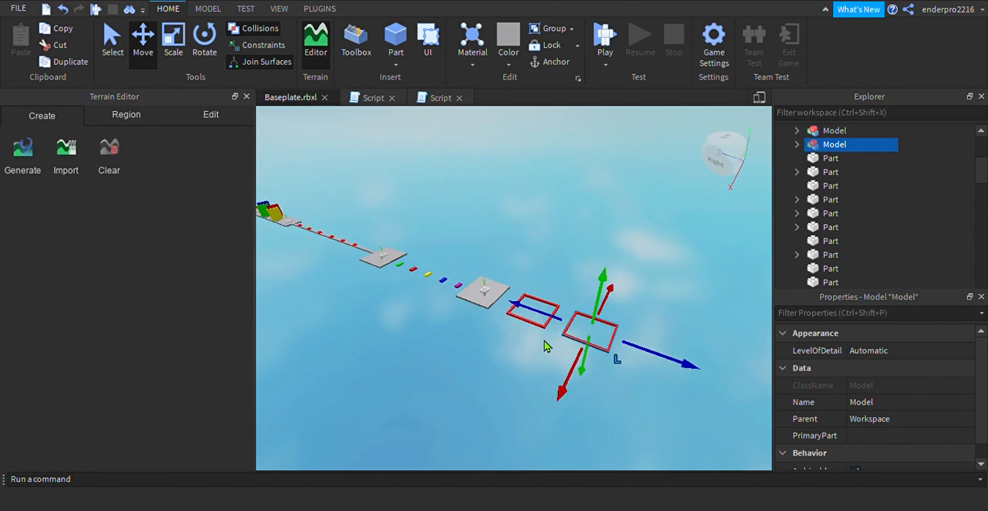
Examine the spacing and alignment of the two red frames against the rest of the obstacle course
key("s")
key("a")
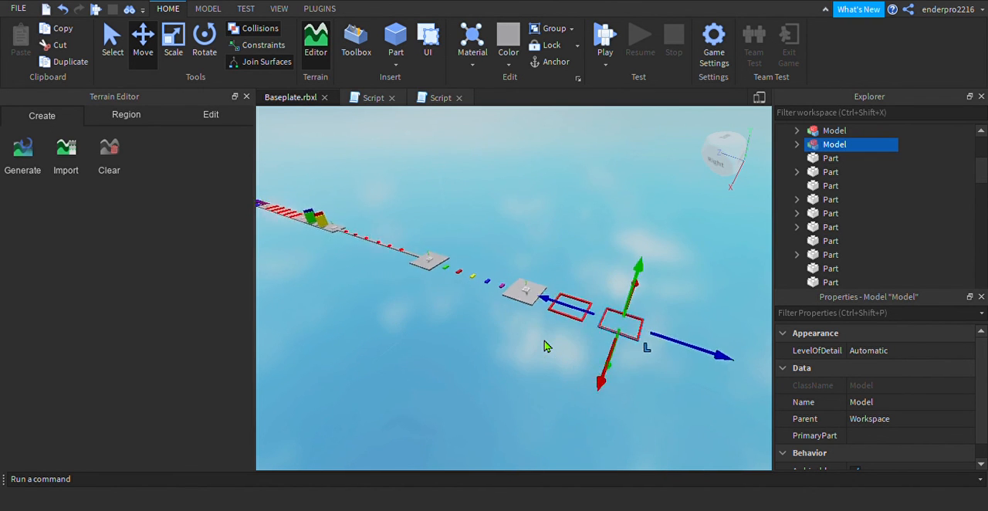
key("d")
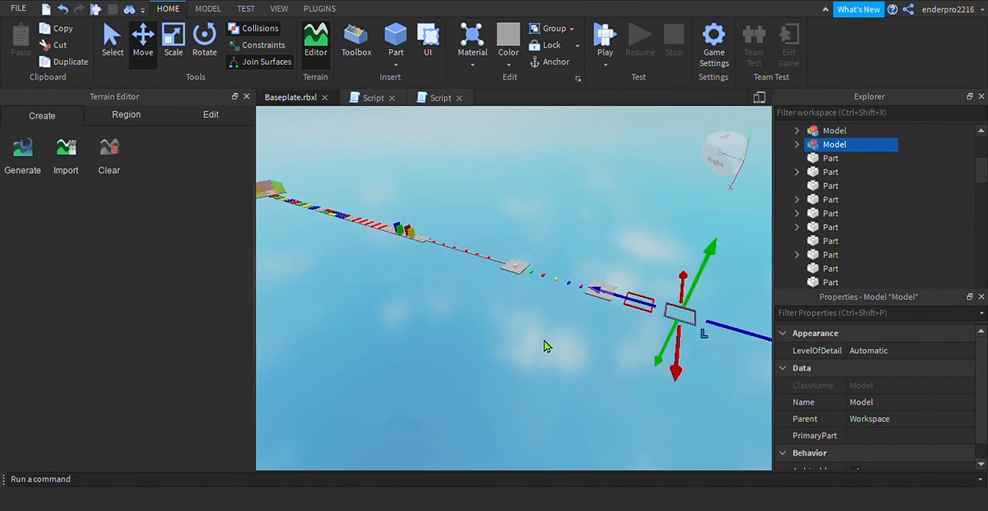
key("d")
key("w")
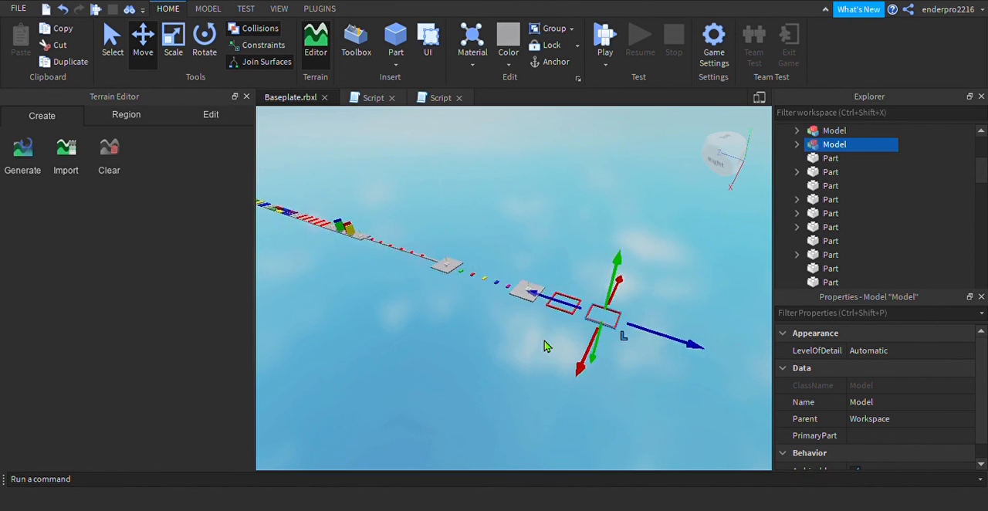
key("w")
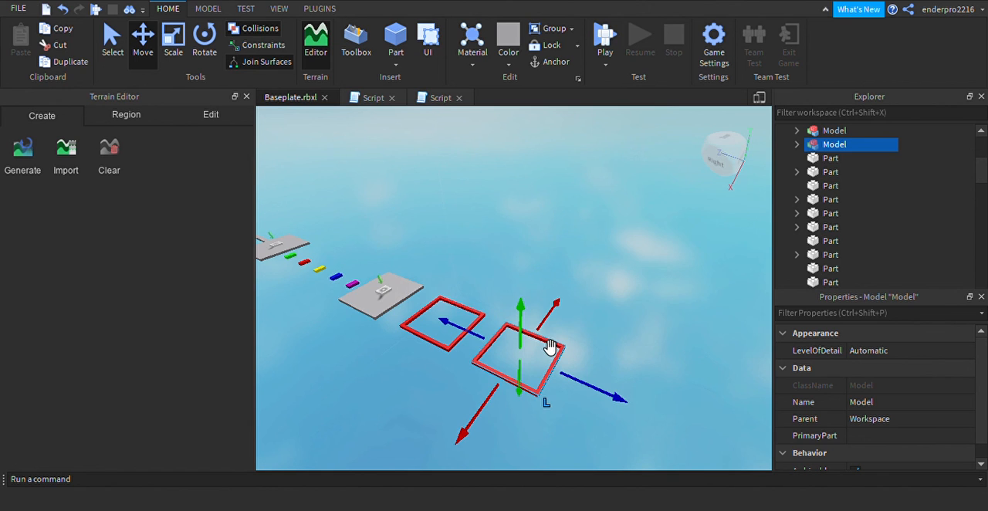
key("w")
key("q")
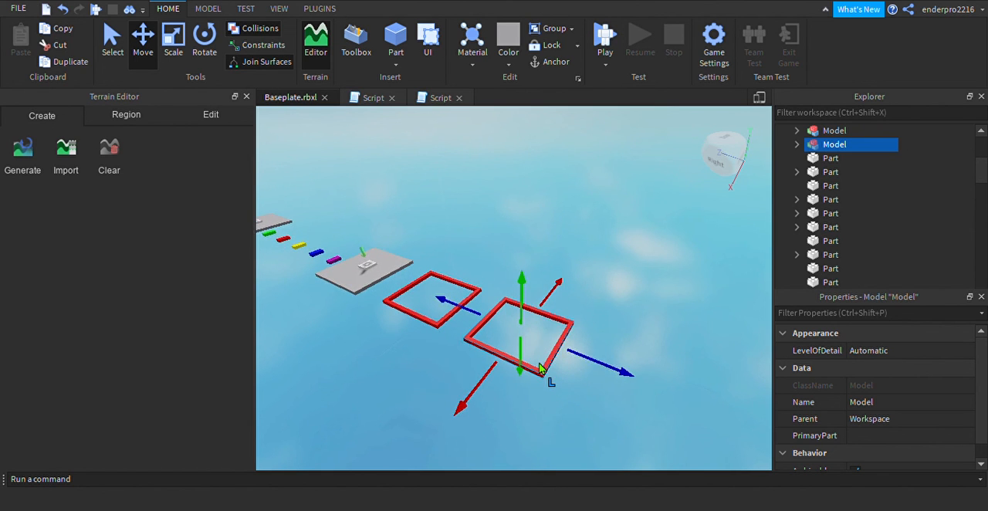
key("w")
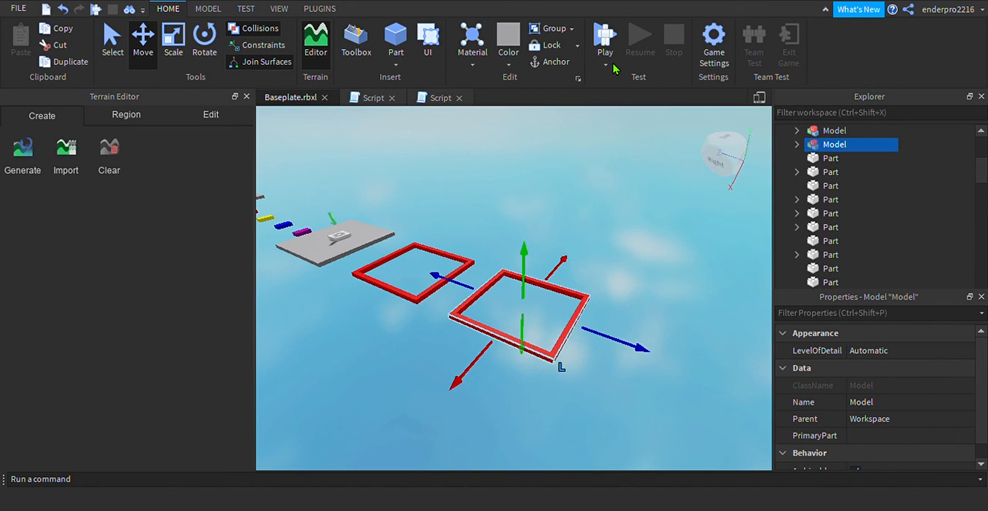
Duplicate the second red frame and move the copy outward along the Z axis, clear of the second frame
key("ctrl+d")
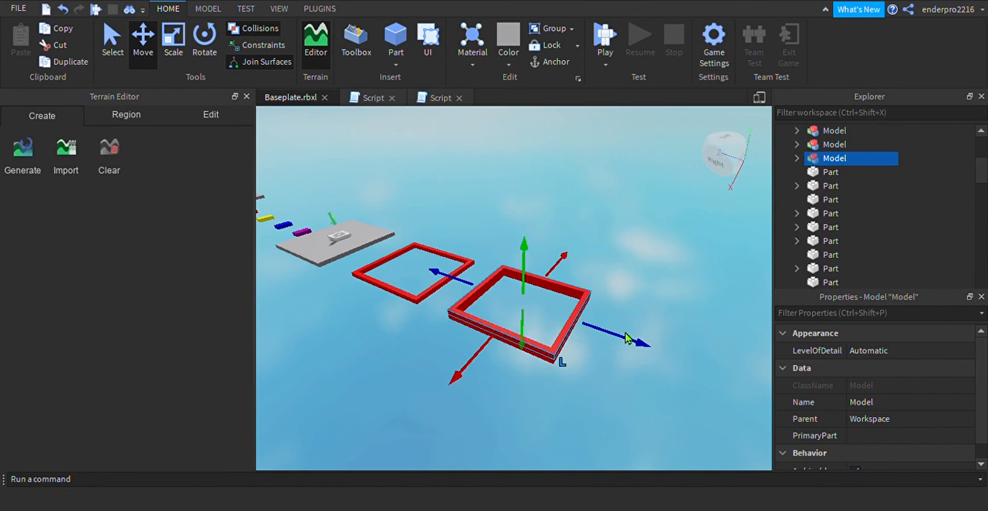
left_click_drag(630, 344, 800, 411)
key("d")
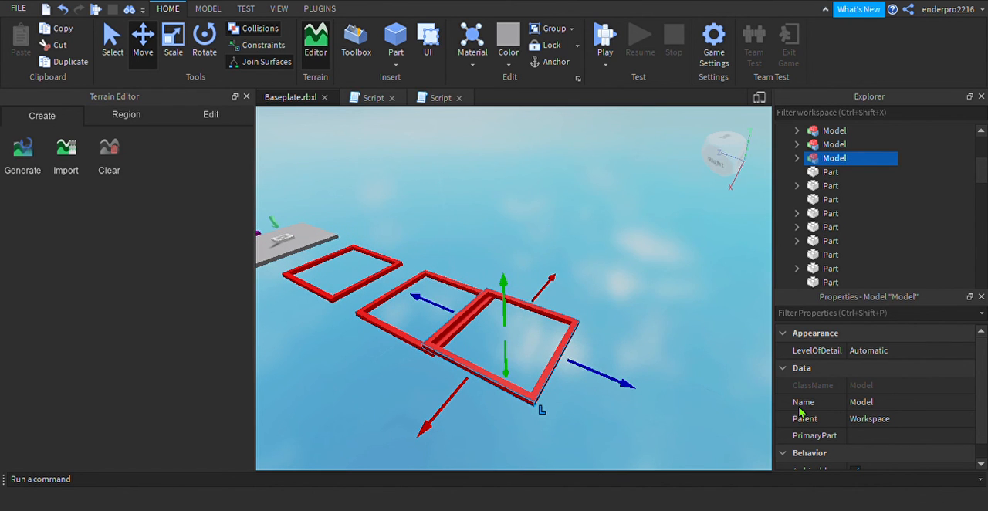
left_click_drag(610, 392, 653, 420)
key("a")
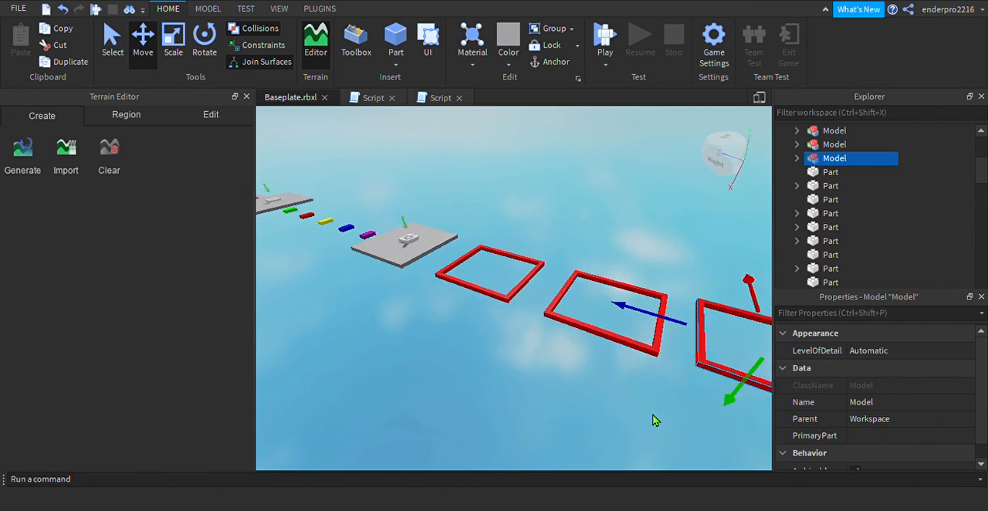
key("d")
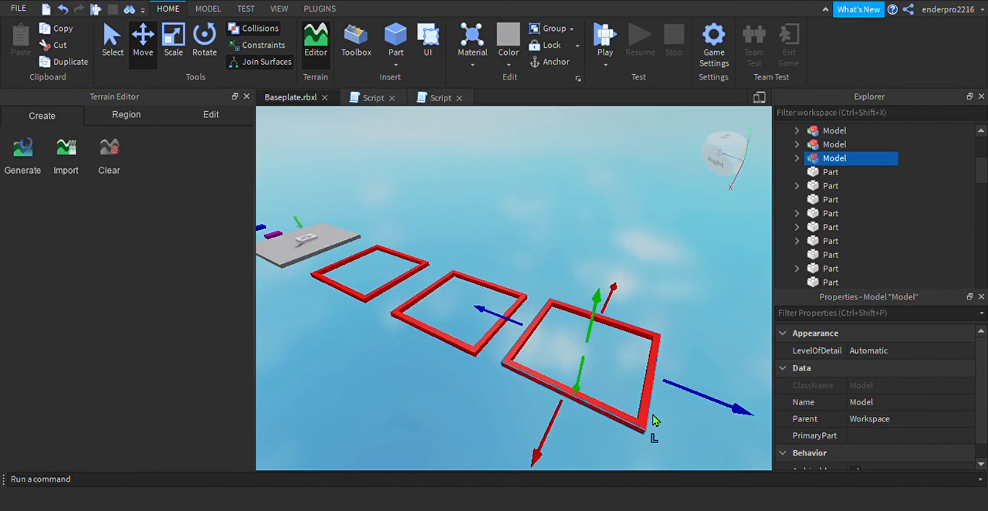
Shift the third frame slightly farther out along the Z axis and lower it along the Y axis to the other frames' height
left_click_drag(681, 399, 700, 403)
left_click_drag(595, 379, 594, 383)
left_click(448, 463)
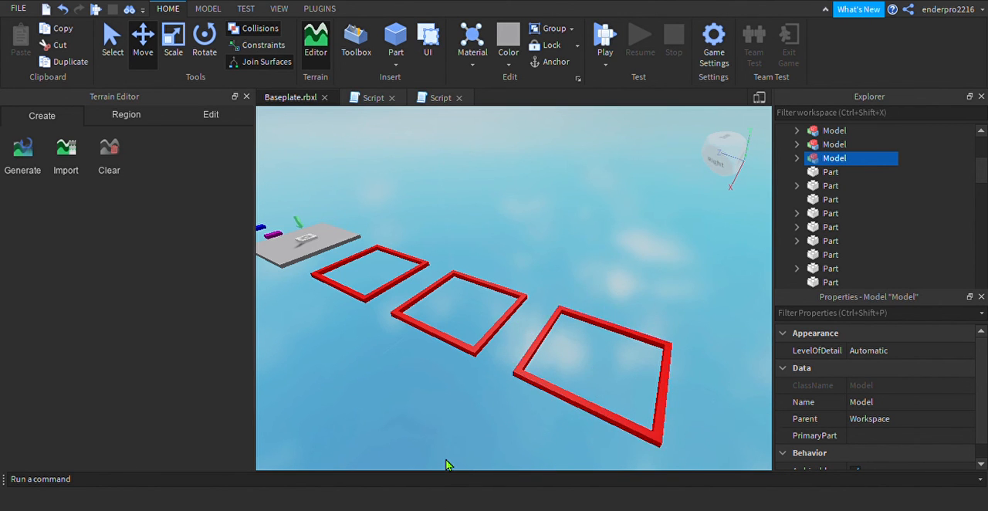
Inspect the row of three red frames from afar and close up, checking their spacing beyond the checkpoint platform
scroll(446, 464, "down", 5)
scroll(446, 465, "down", 5)
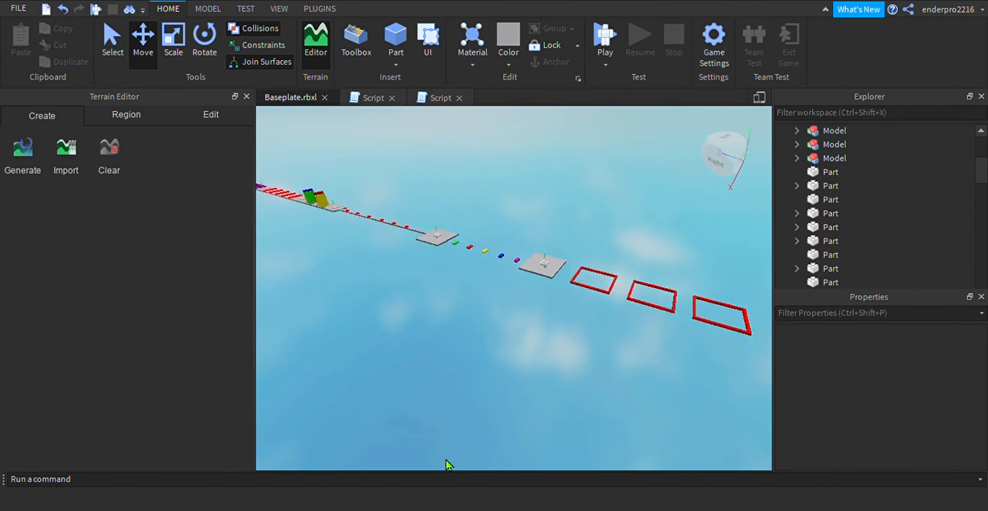
key("d")
key("w")
key("d")
key("d")
key("w")
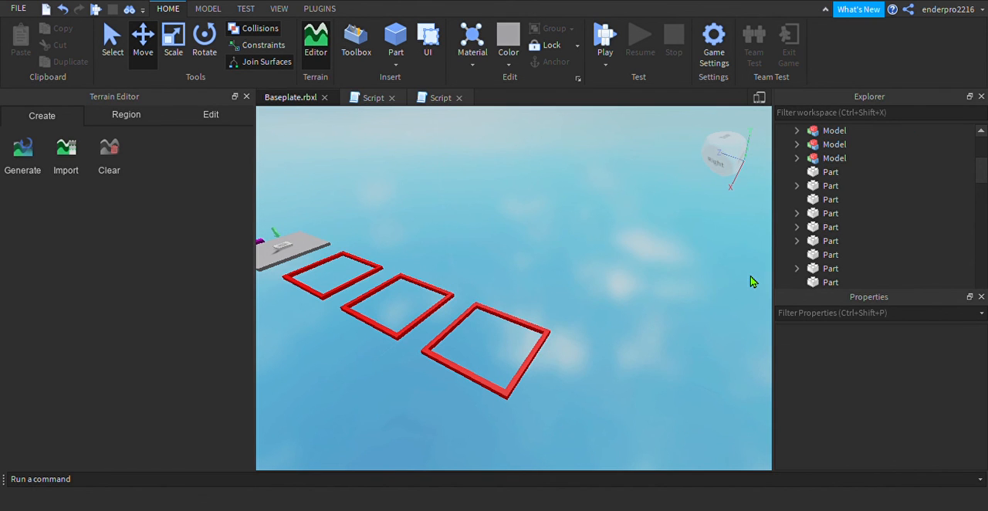
key("a")
key("s")
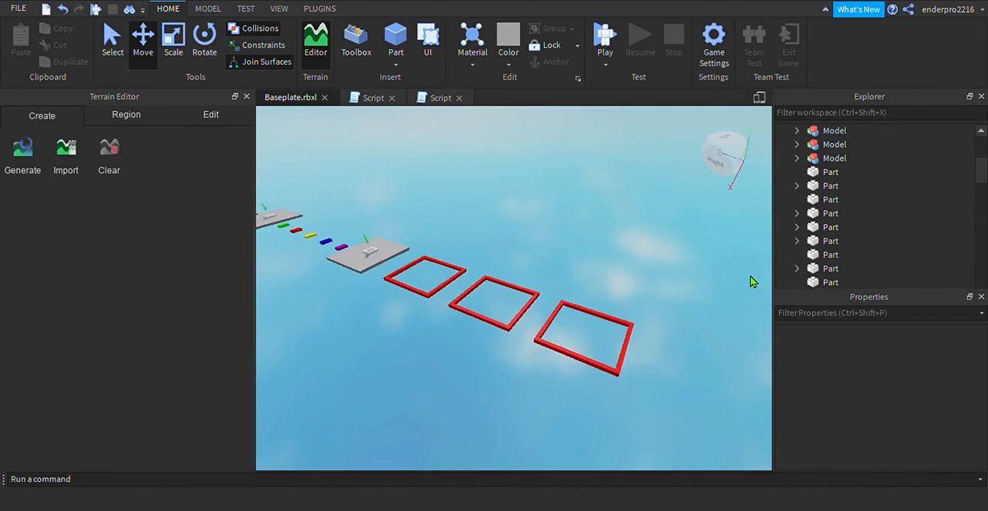
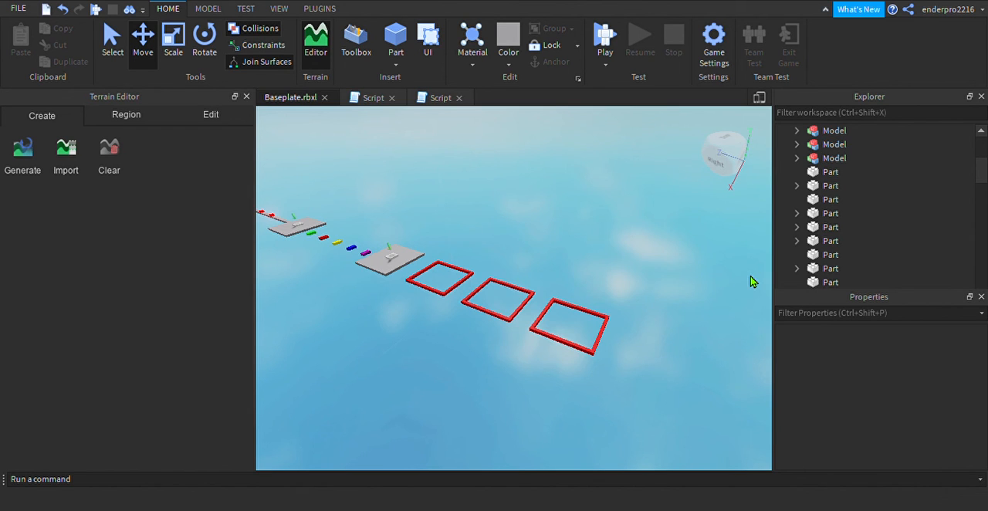
Duplicate the third red frame and move the copy outward along the Z axis, clear of the third frame
key("d")
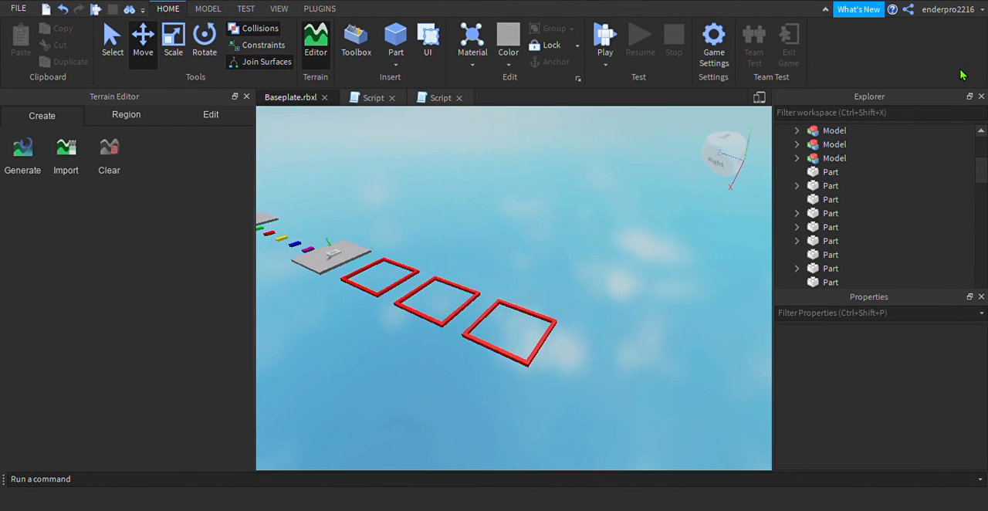
key("w")
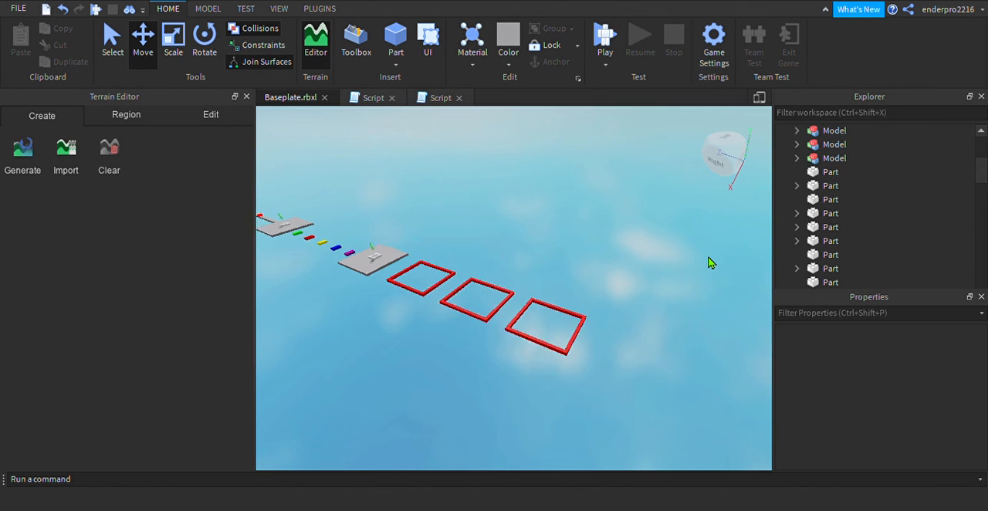
key("s")
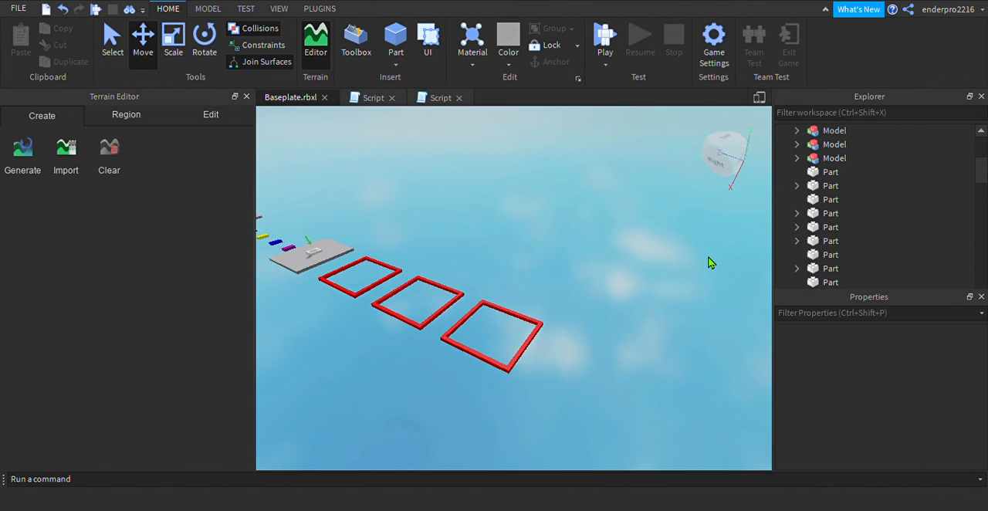
left_click(521, 346)
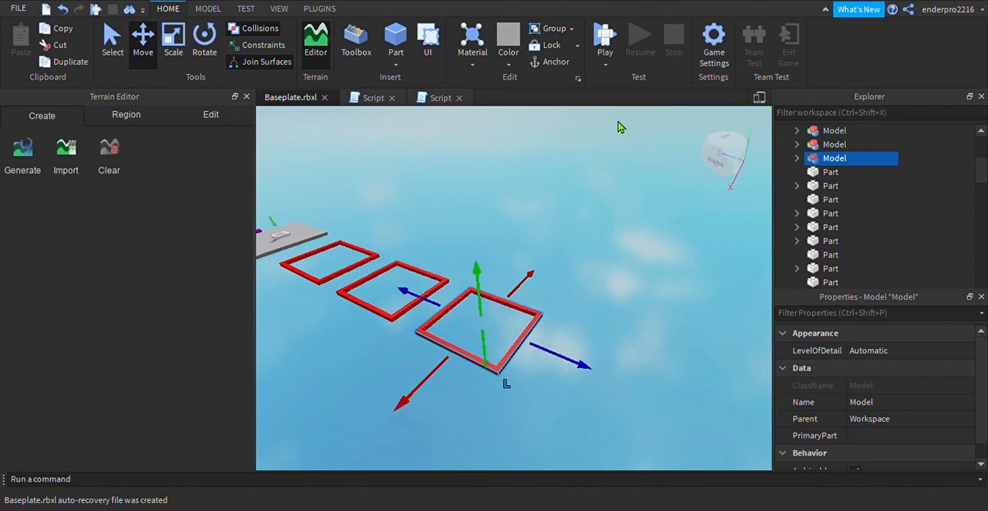
key("ctrl+d")
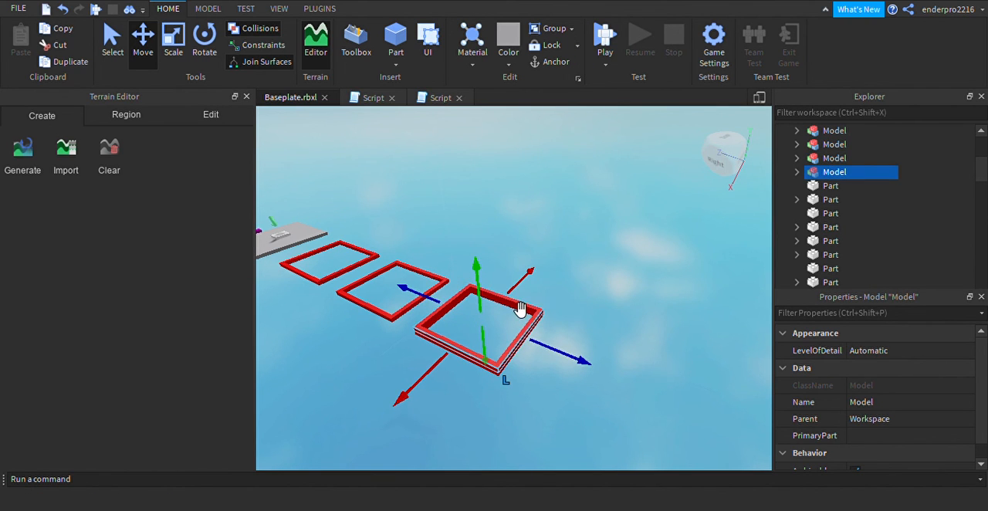
left_click_drag(566, 360, 743, 428)
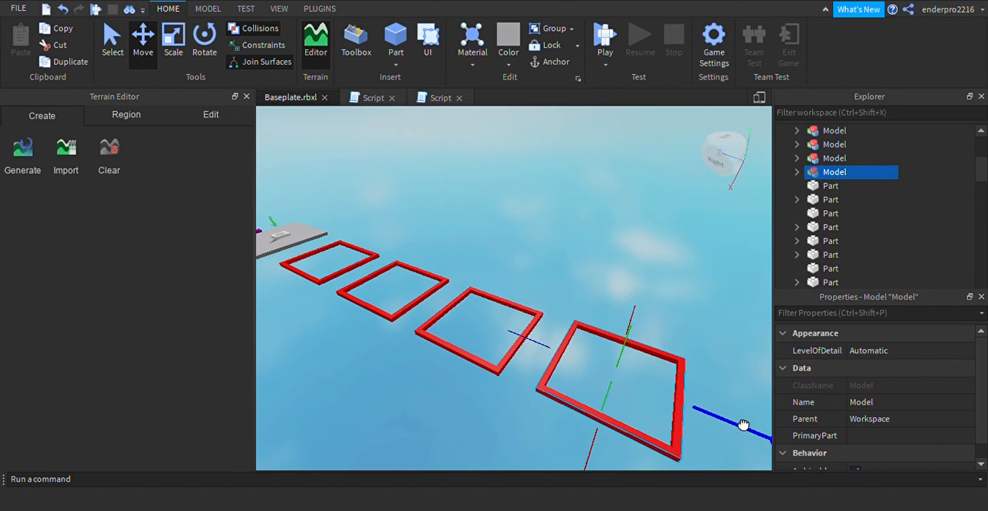
Lower the fourth red frame along the Y axis to the height of the other frames
left_click_drag(611, 402, 603, 414)
key("a")
key("s")
key("d")
key("d")
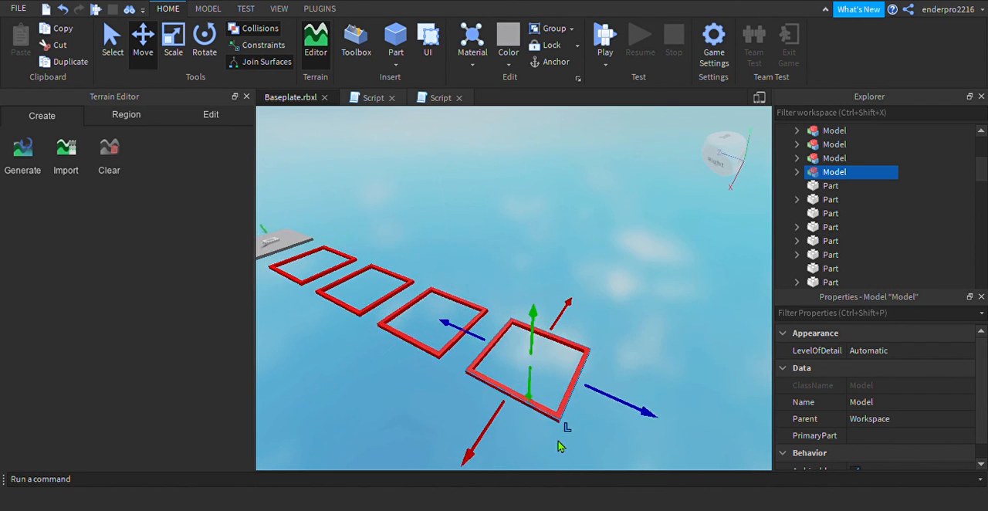
left_click(565, 438)
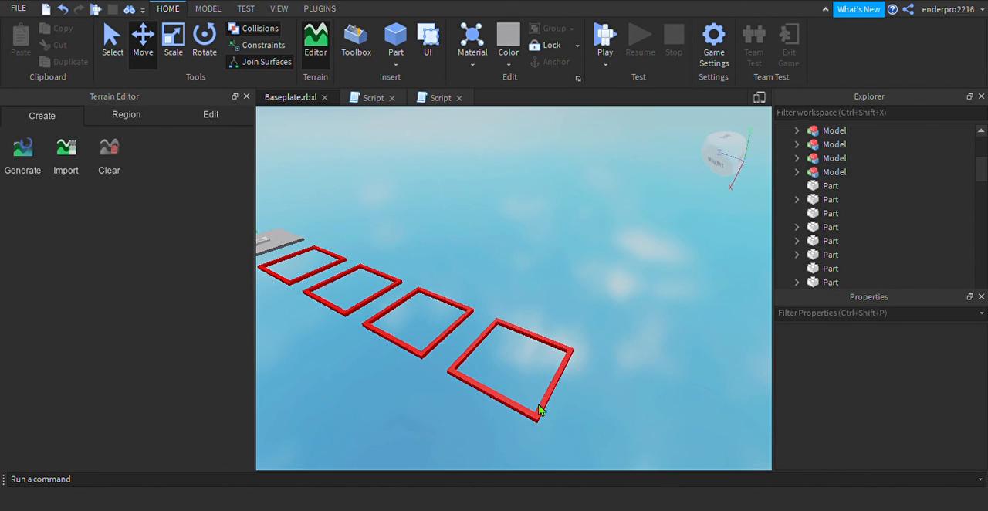
Duplicate the fourth red frame and move the copy outward along the Z axis, beyond the fourth frame
left_click(547, 415)
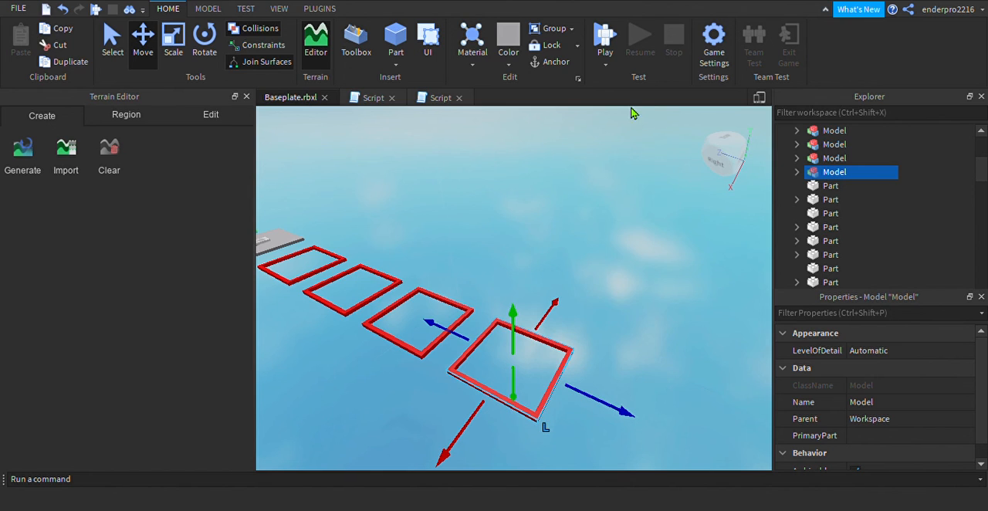
key("ctrl+d")
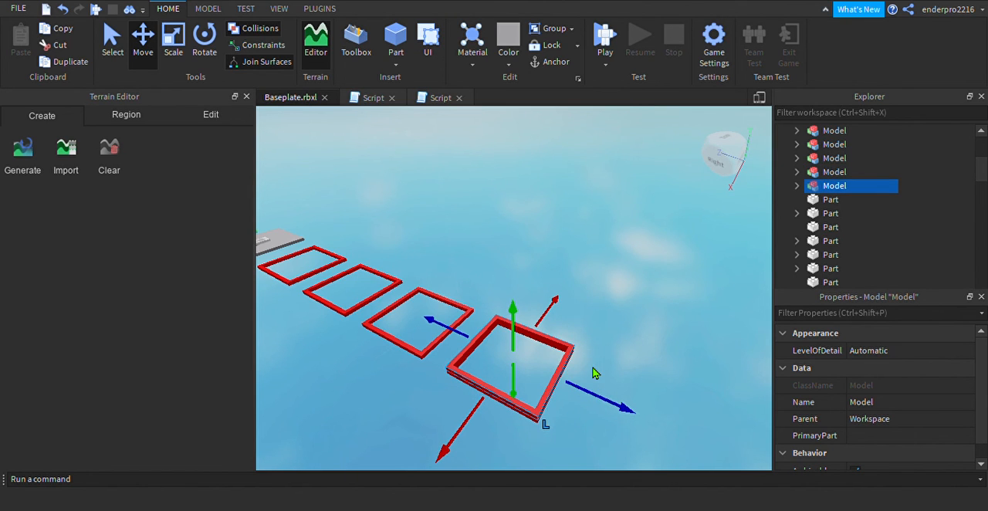
left_click_drag(601, 395, 790, 480)
key("s")
key("d")
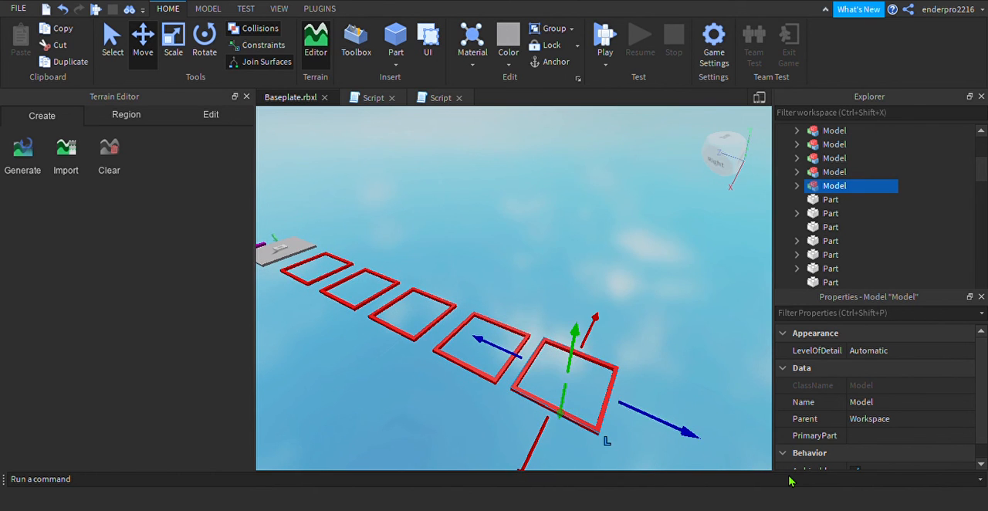
Shift the fifth frame slightly farther out along the Z axis and lower it along the Y axis to the row's height
left_click_drag(665, 429, 679, 439)
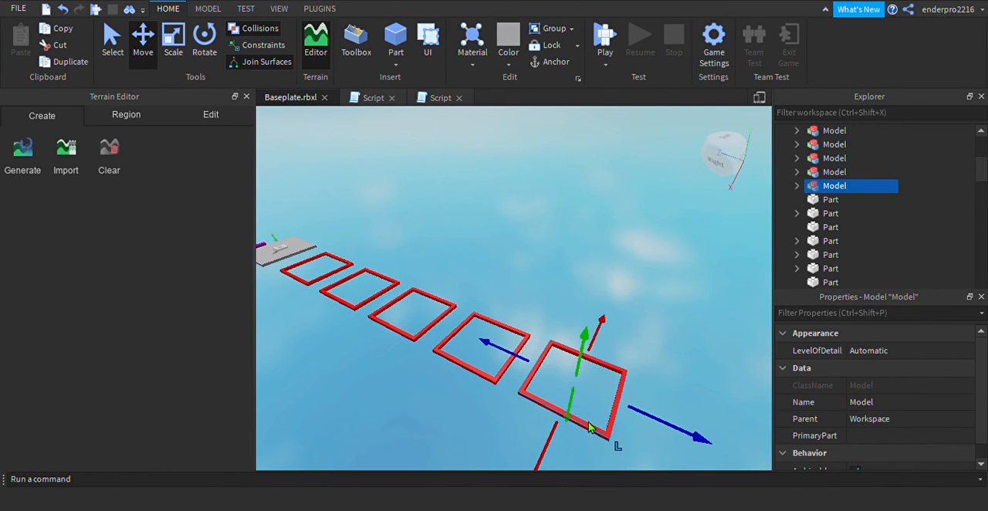
left_click_drag(578, 410, 579, 409)
left_click_drag(666, 425, 670, 374)
left_click(669, 370)
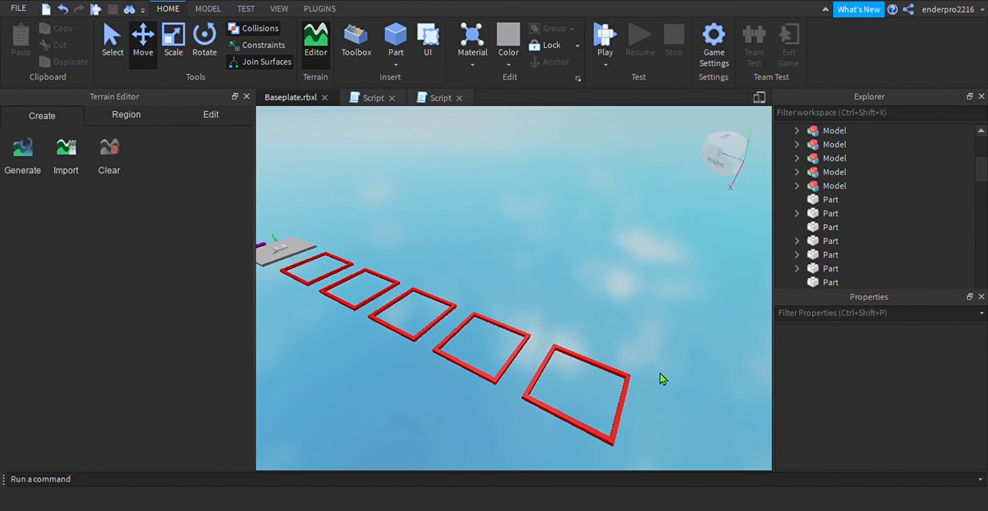
Inspect the row of five red frames from the checkpoint platform to the outermost frame, checking spacing and alignment
key("s")
key("a")
key("w")
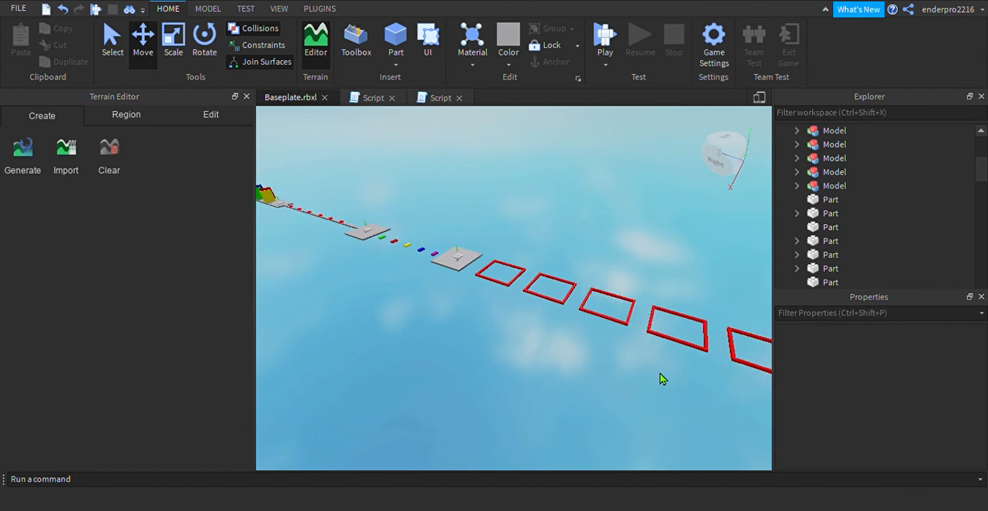
key("w")
key("e")
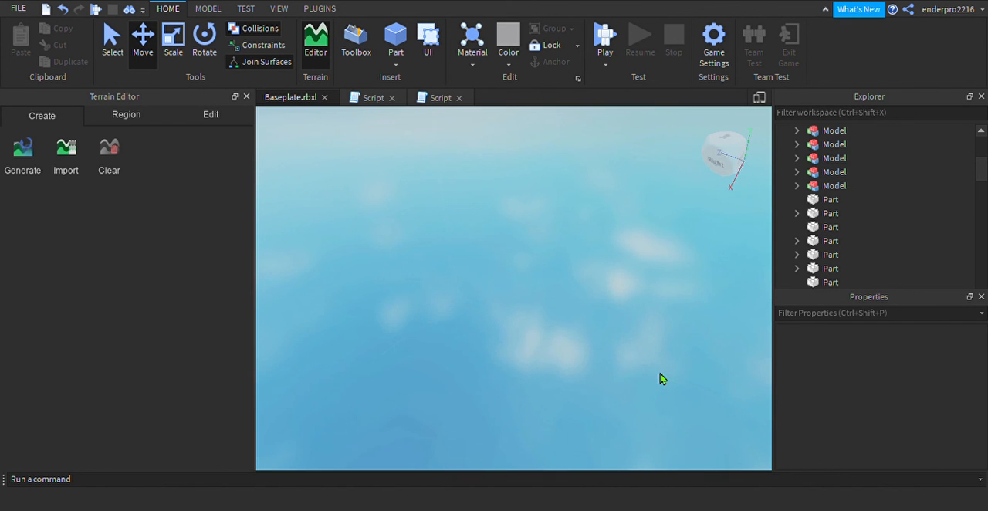
key("s")
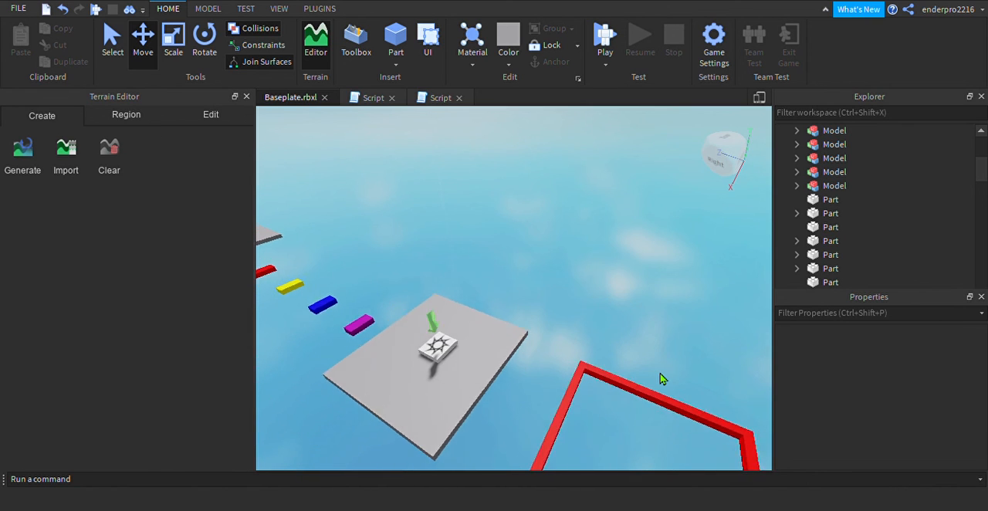
key("s")
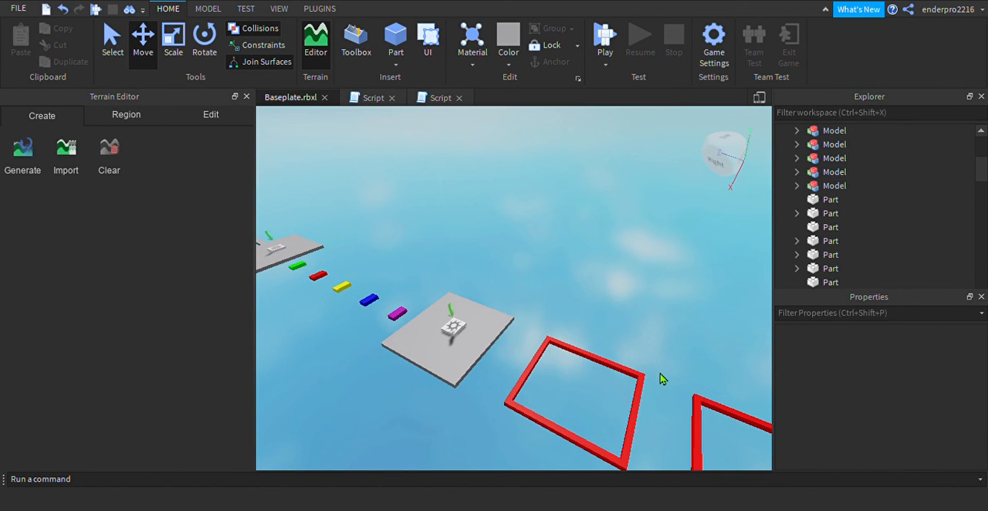
key("q")
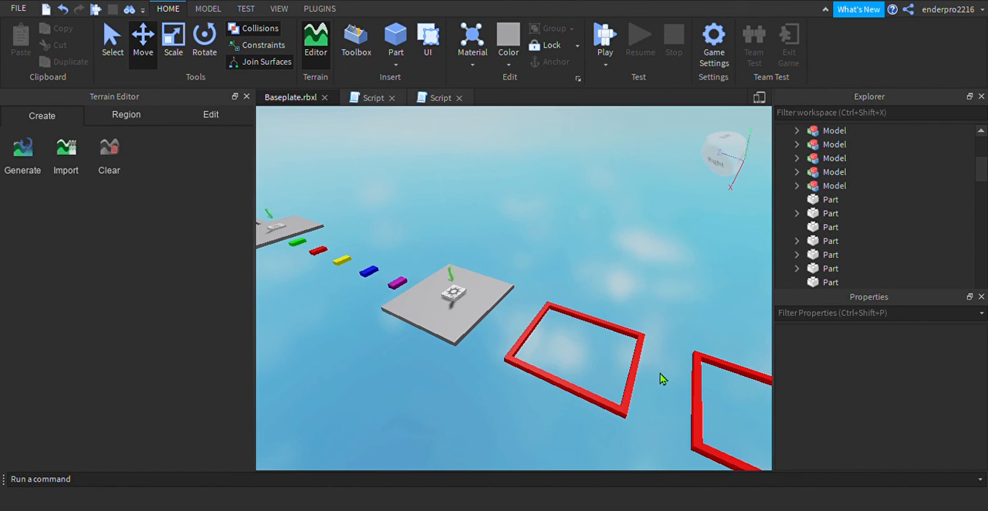
key("d")
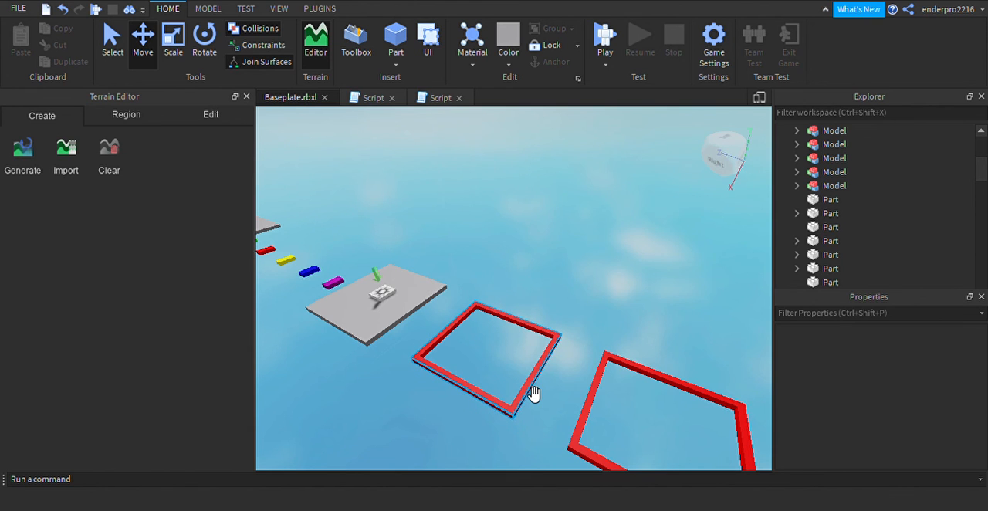
scroll(552, 433, "down", 1)
scroll(554, 435, "down", 6)
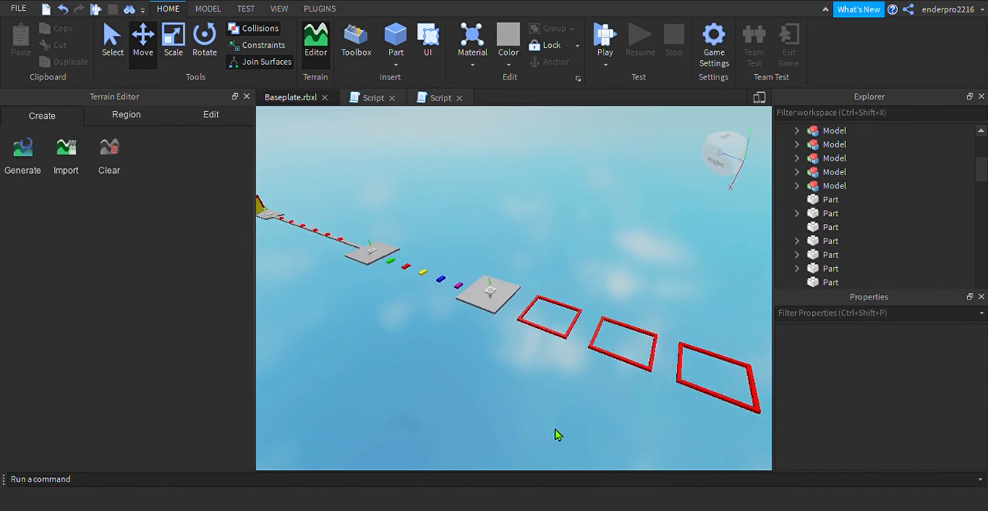
key("d")
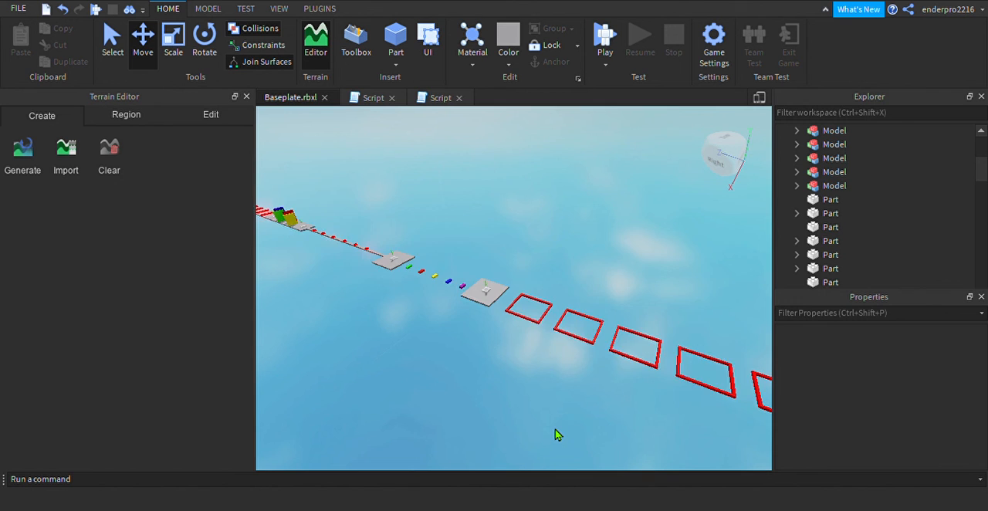
key("d")
key("w")
key("s")
key("q")
key("d")
key("w")
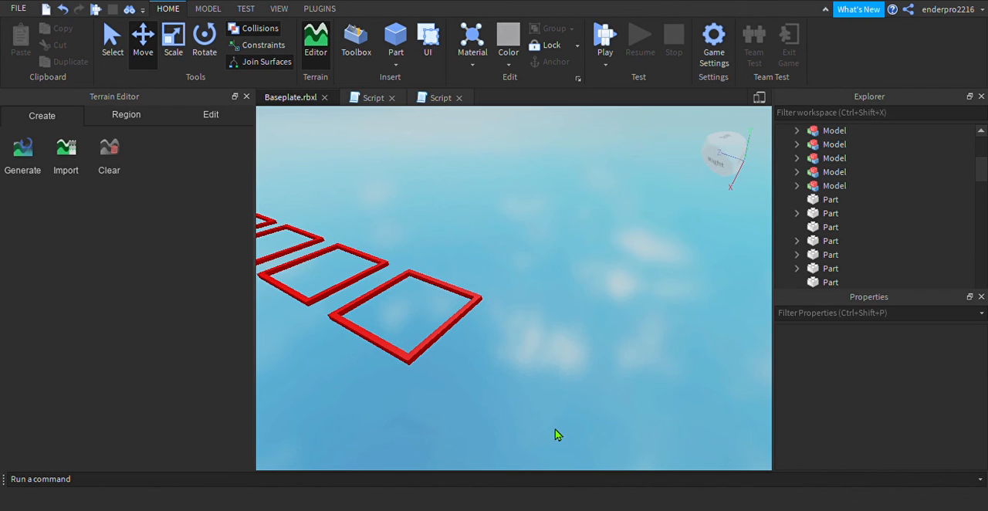
key("a")
key("a")
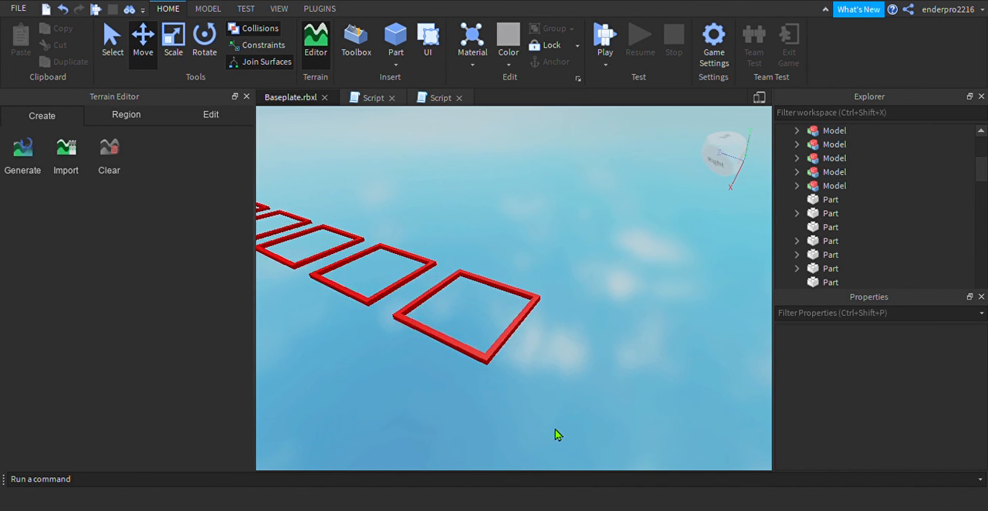
Duplicate the grey checkpoint platform before the red frames and move the copy outward along the Z axis over the first frame
key("s")
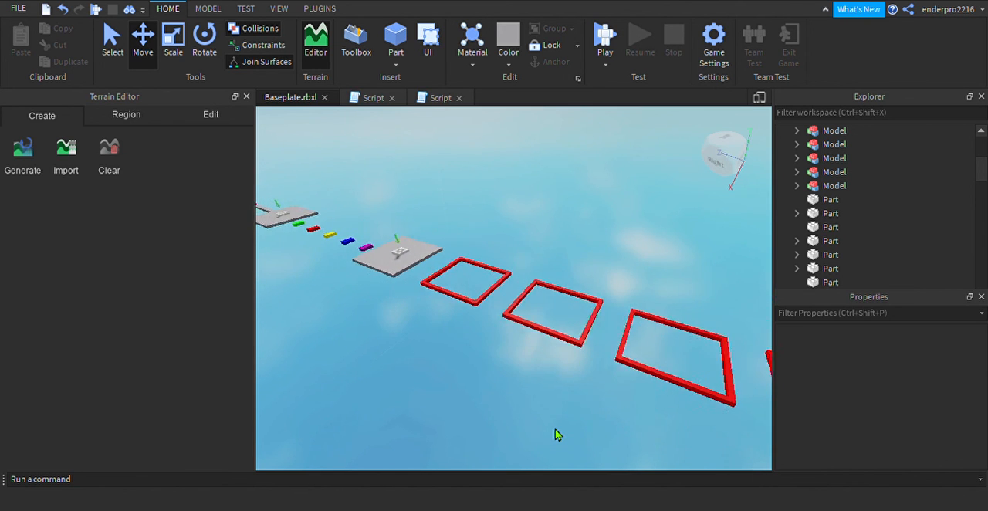
key("w")
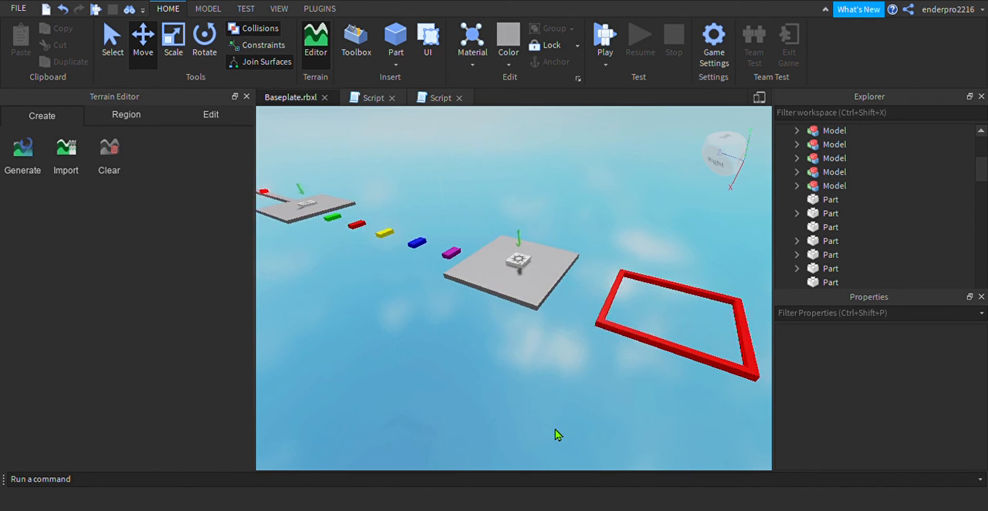
left_click(545, 280)
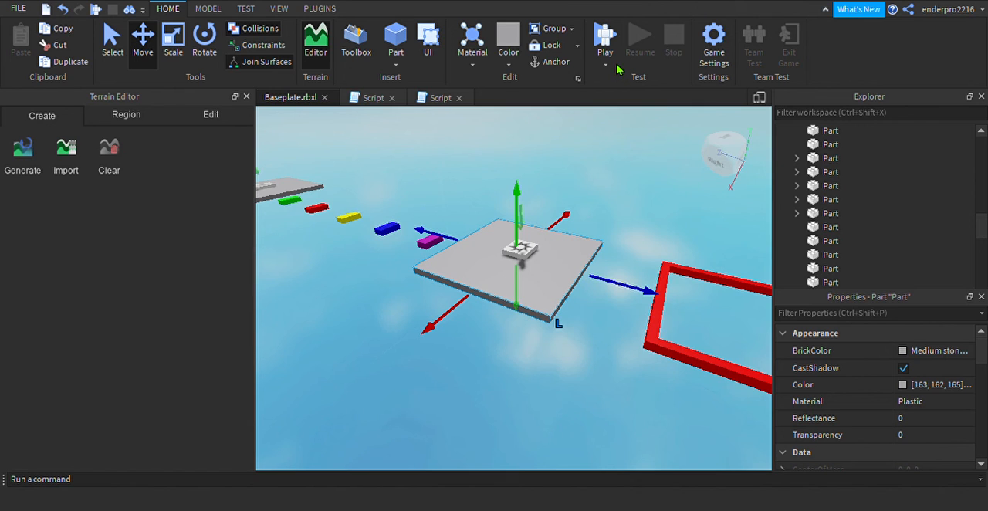
key("ctrl+d")
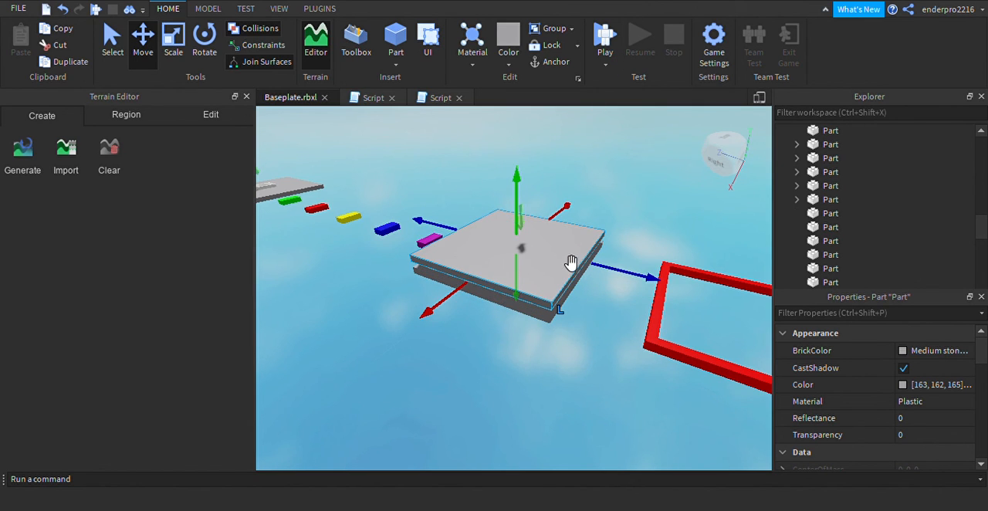
left_click_drag(624, 280, 777, 330)
key("s")
key("d")
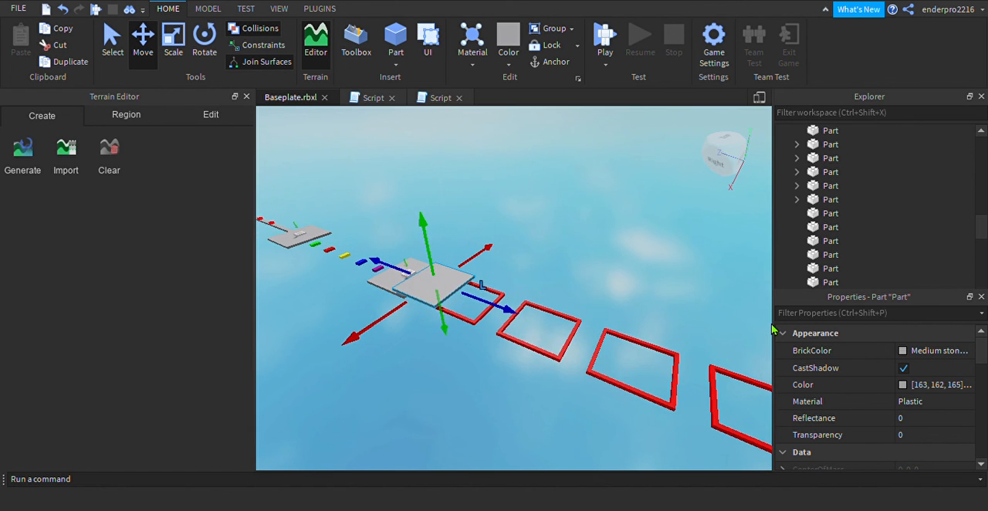
Move the copied grey platform along the Z axis past the fifth red frame to the end of the row
key("s")
key("a")
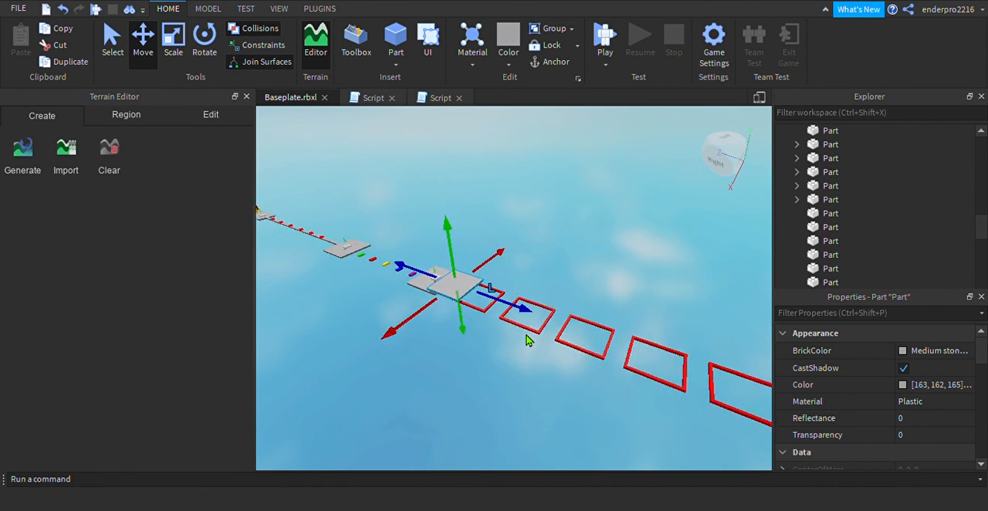
key("d")
key("d")
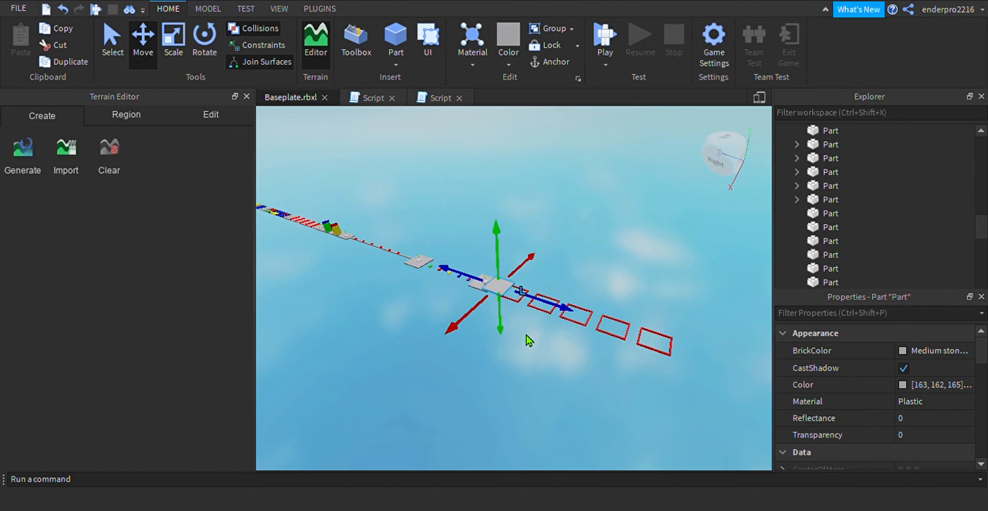
left_click_drag(564, 312, 771, 375)
key("s")
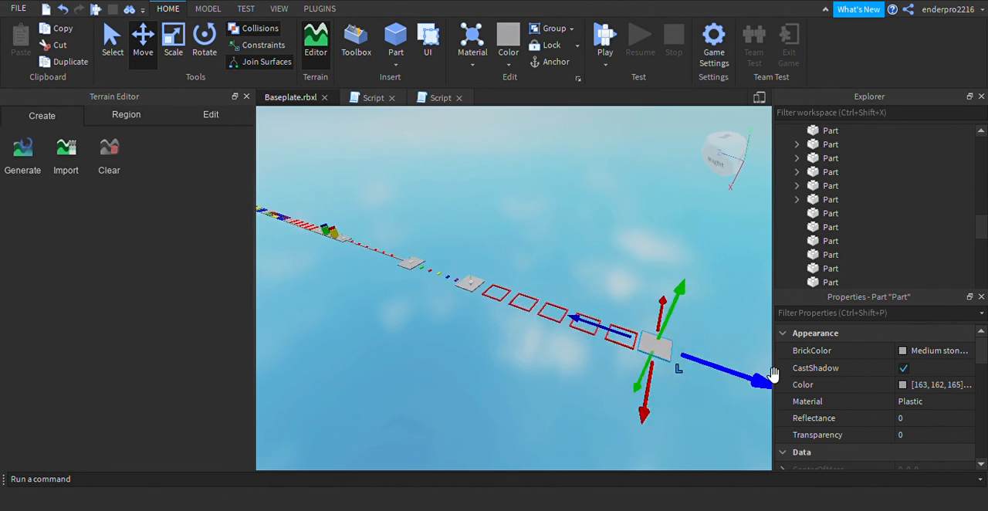
Shift the end platform slightly farther from the fifth frame along the Z axis and lower it slightly along the Y axis
key("w")
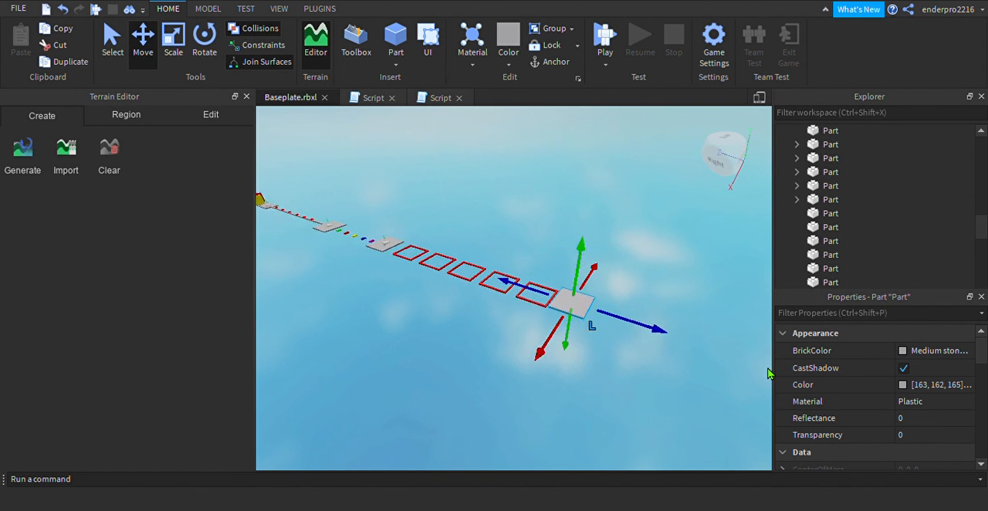
key("a")
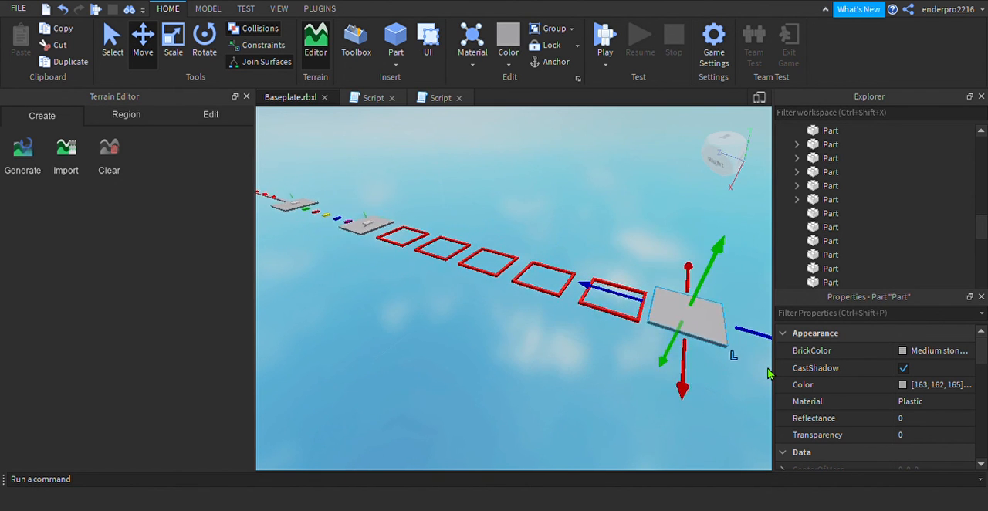
key("s")
key("d")
key("w")
key("d")
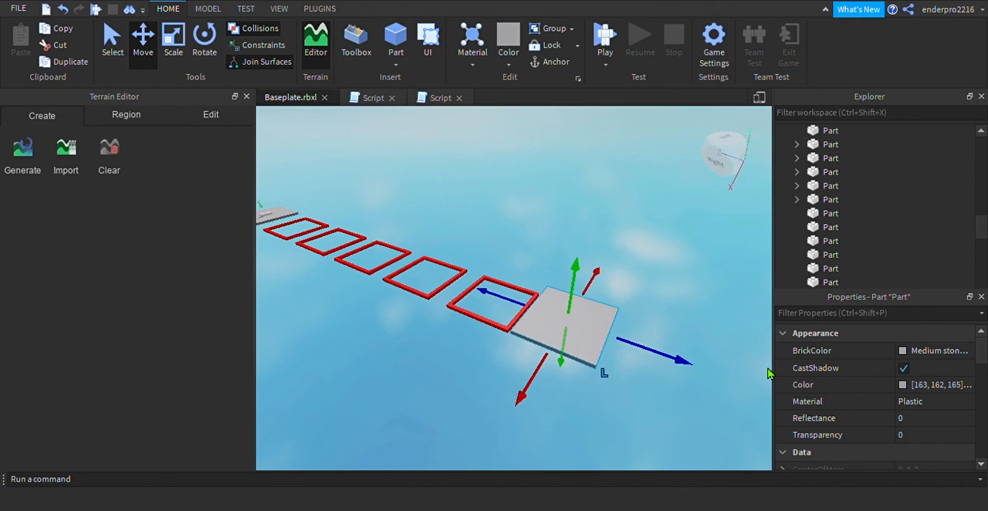
left_click_drag(663, 364, 677, 368)
left_click_drag(584, 364, 586, 363)
left_click(670, 416)
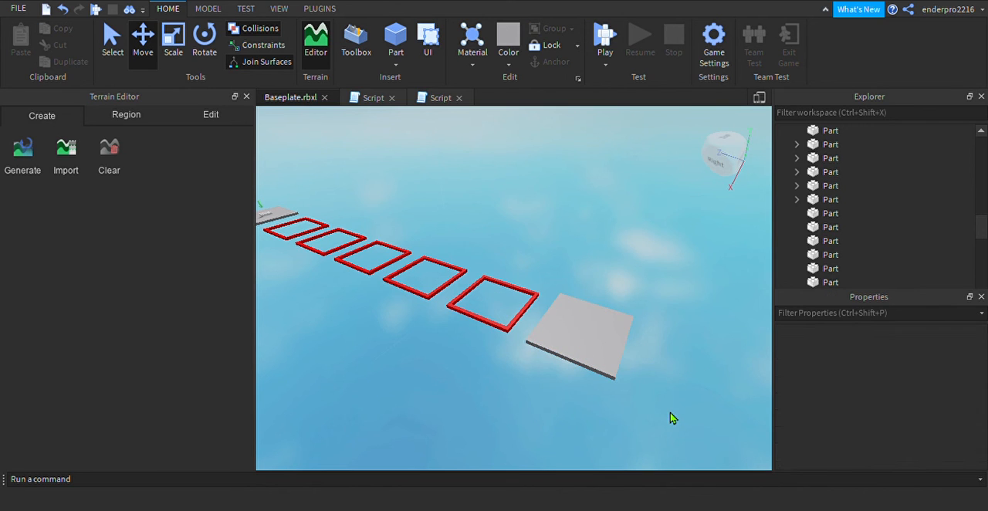
Duplicate the checkpoint model 7 that stands on the grey platform before the first red frame
key("a")
key("w")
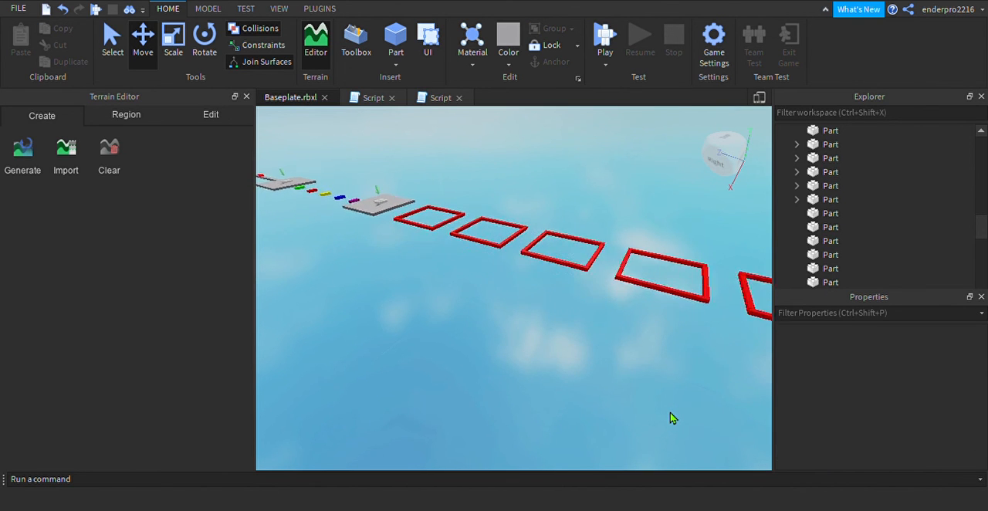
key("a")
key("w")
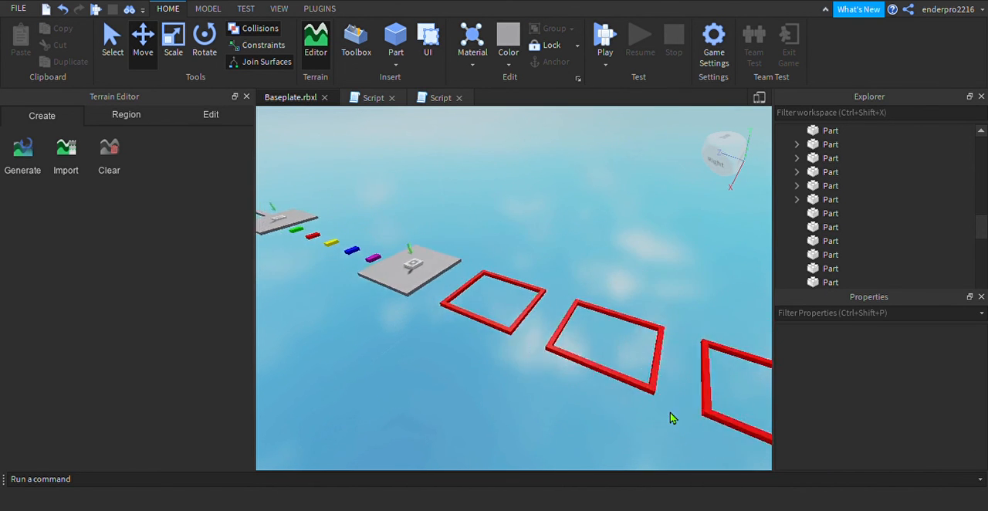
key("a")
key("w")
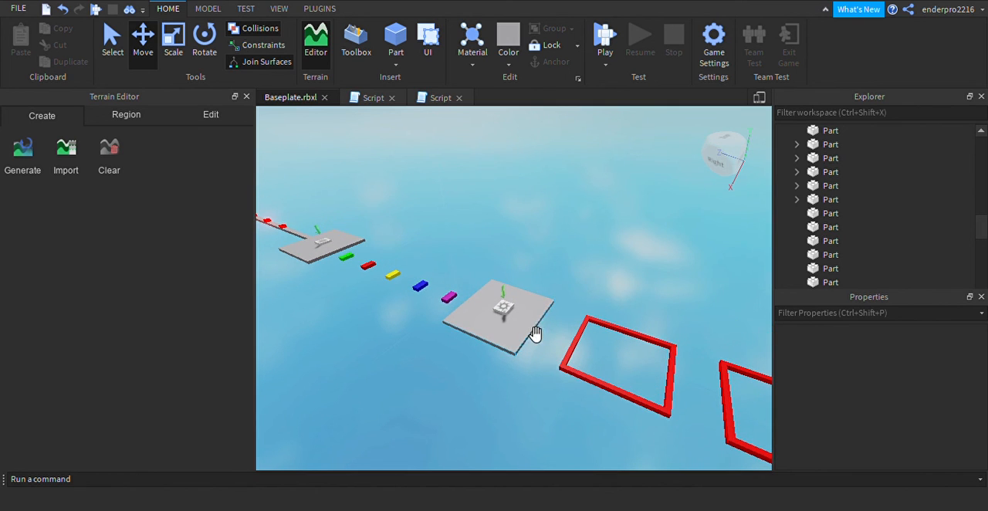
mouse_move(517, 316)
left_mouse_down()
mouse_move(523, 324)
mouse_move(514, 316)
left_mouse_up()
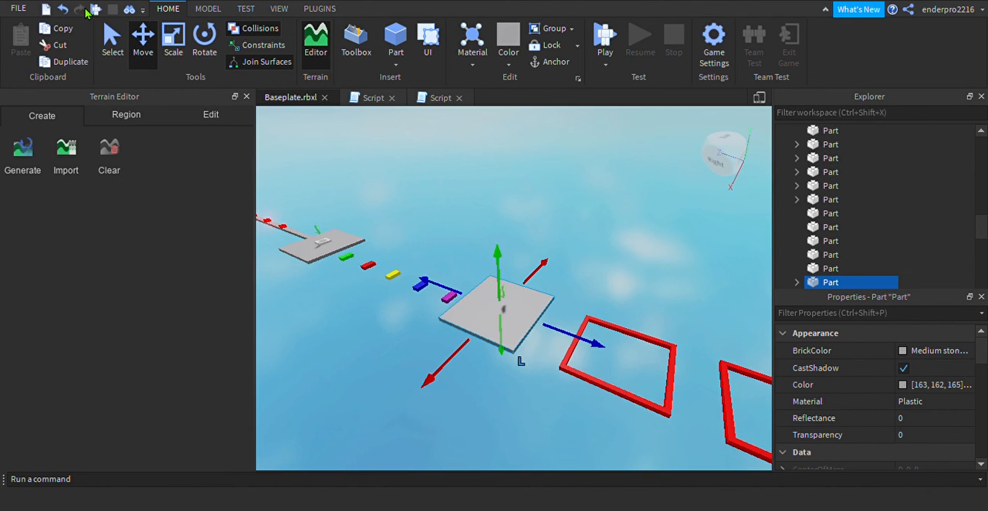
left_click(62, 10)
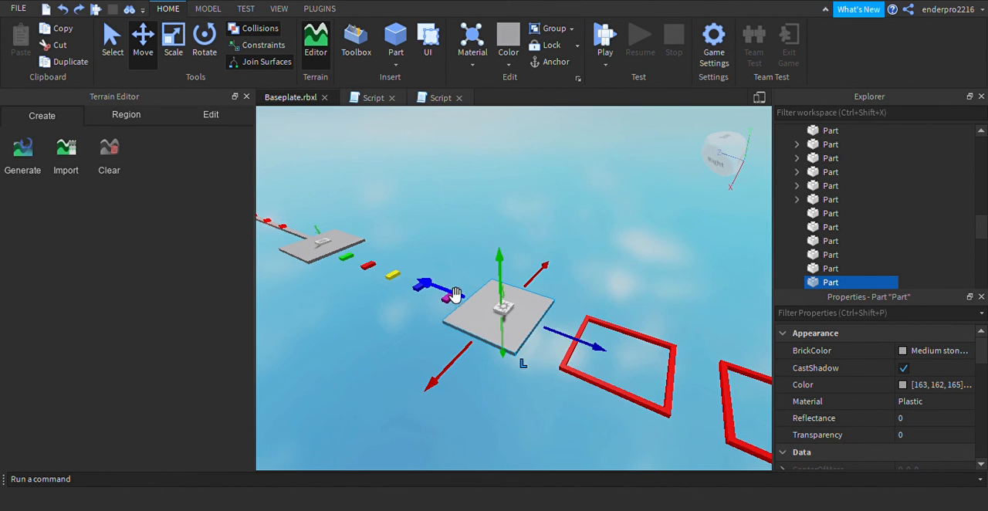
left_click(515, 314)
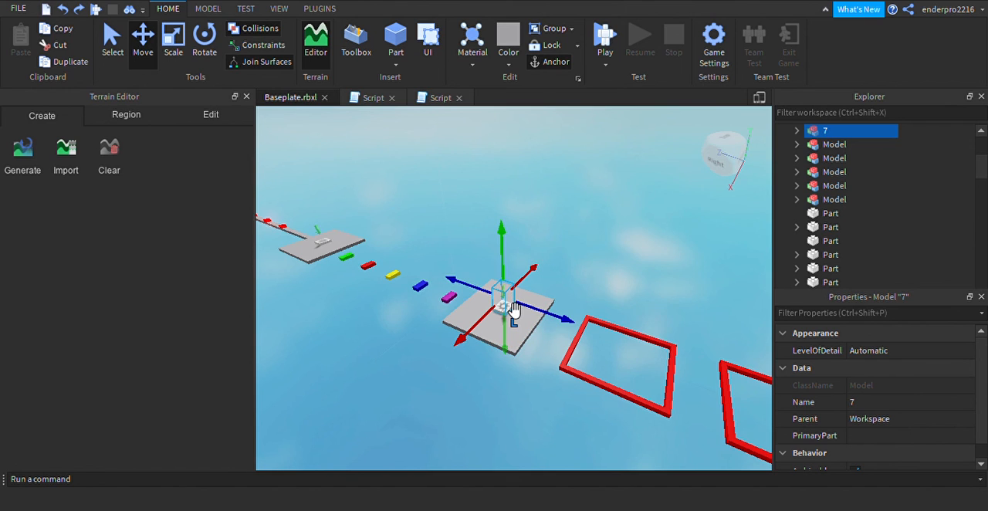
key("ctrl+d")
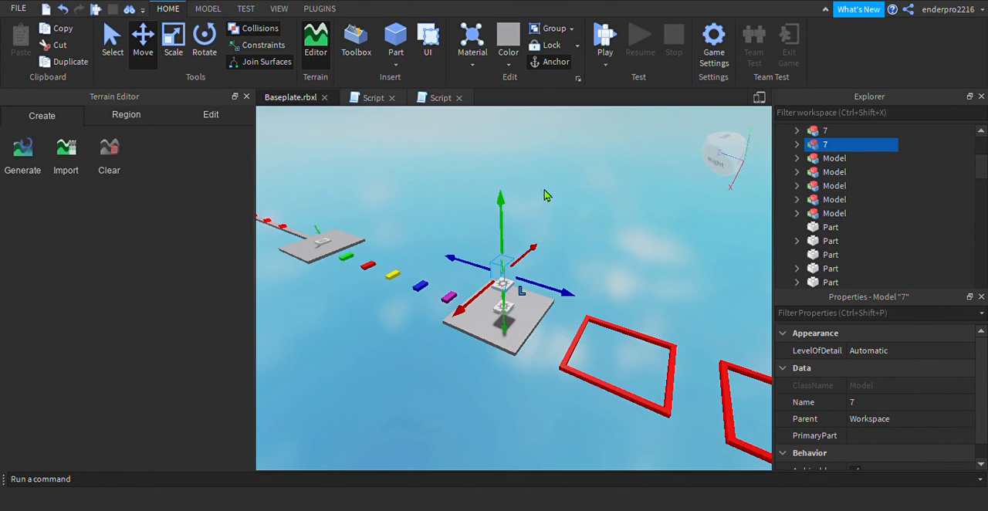
Move the checkpoint copy along the Z axis past the five red frames and center it on the end platform
left_click_drag(552, 299, 686, 346)
key("d")
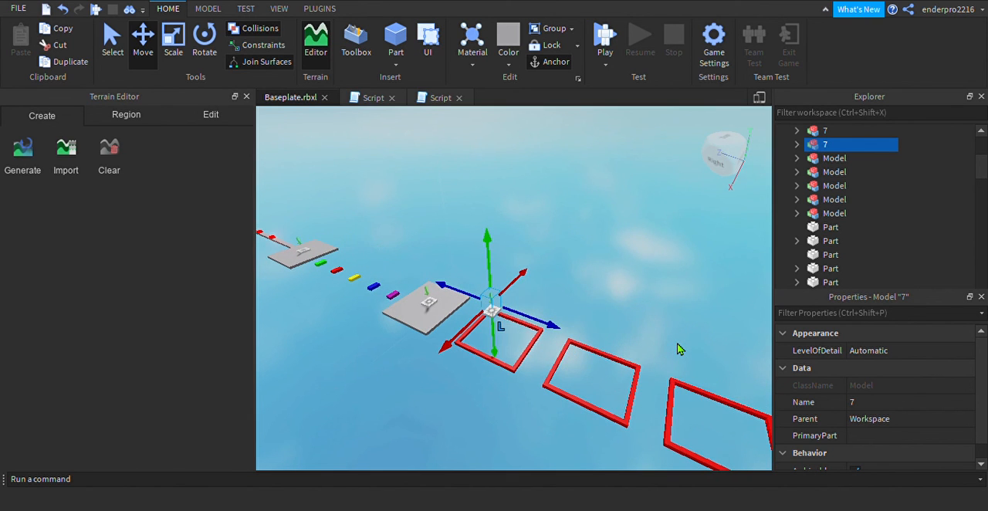
left_click_drag(551, 334, 745, 410)
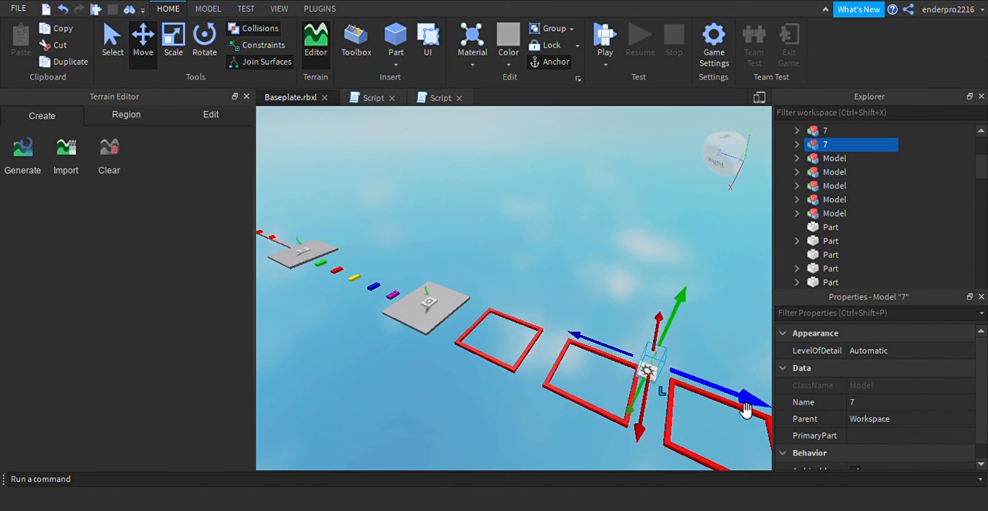
key("s")
key("d")
key("s")
key("d")
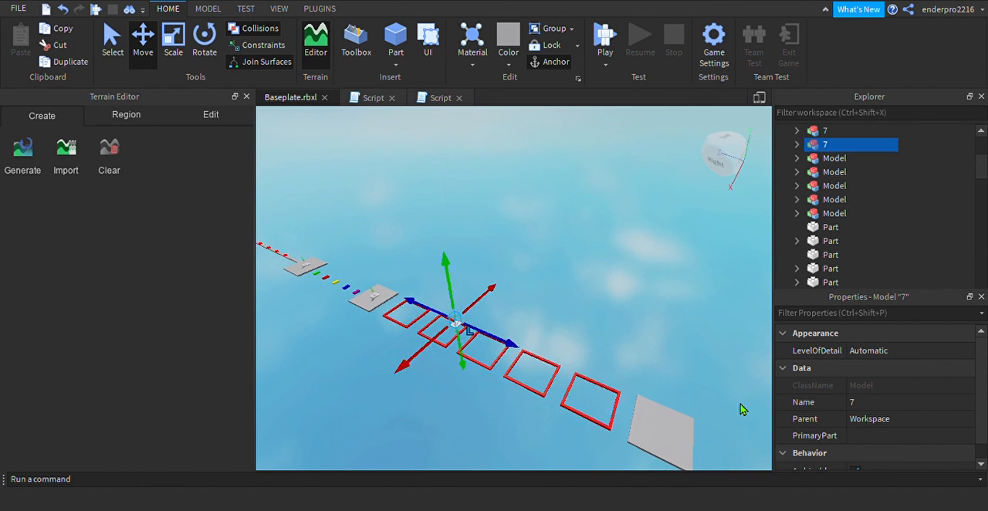
left_click_drag(496, 349, 742, 458)
left_click_drag(655, 446, 712, 457)
Rename the copied checkpoint model on the end platform to 8 and deselect it
left_click(884, 401)
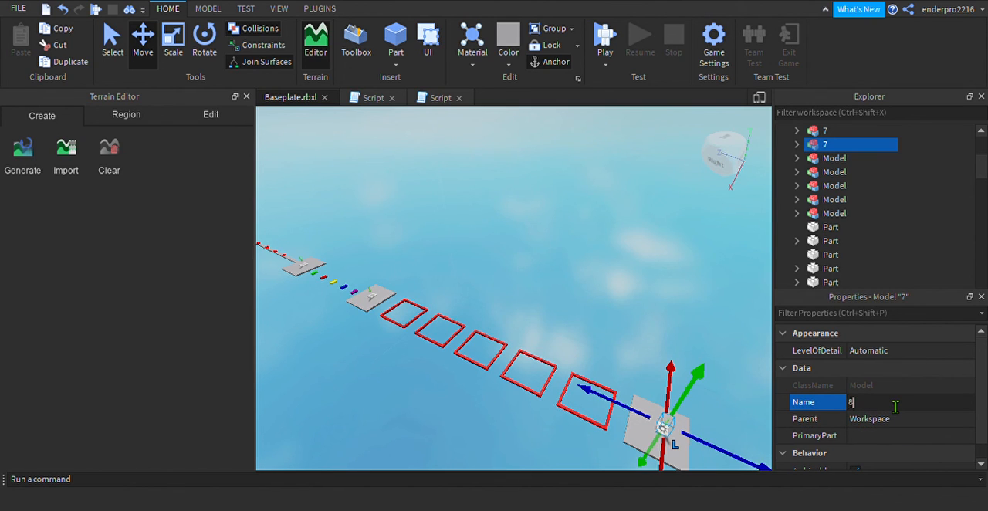
type("8")
left_click(723, 321)
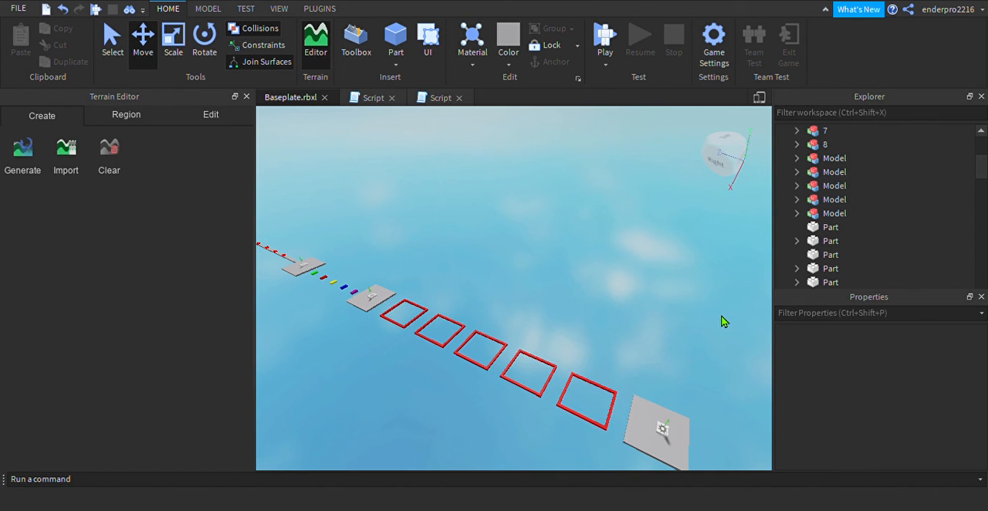
Review the whole obstacle course from the new checkpoint platform back along all stages to the starting area
key("a")
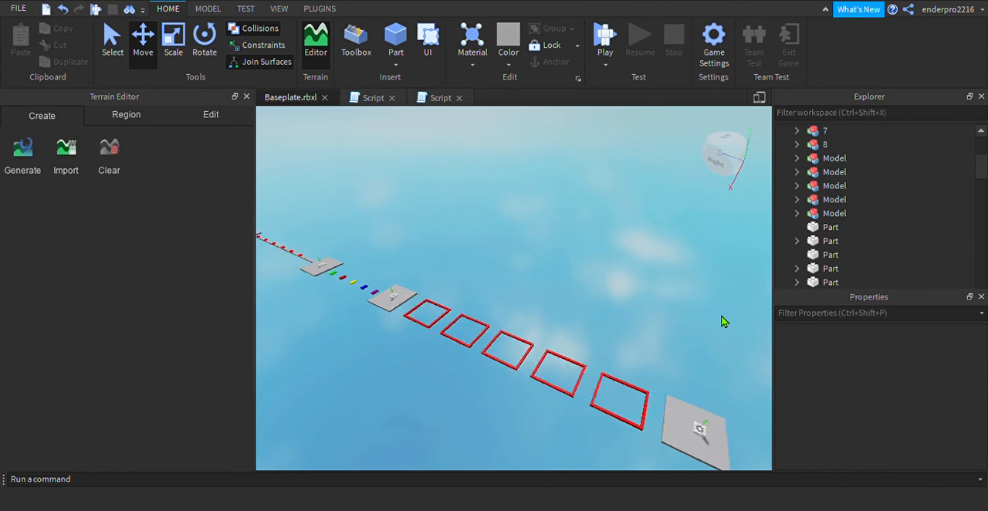
key("w")
key("a")
key("e")
key("s")
key("a")
key("e")
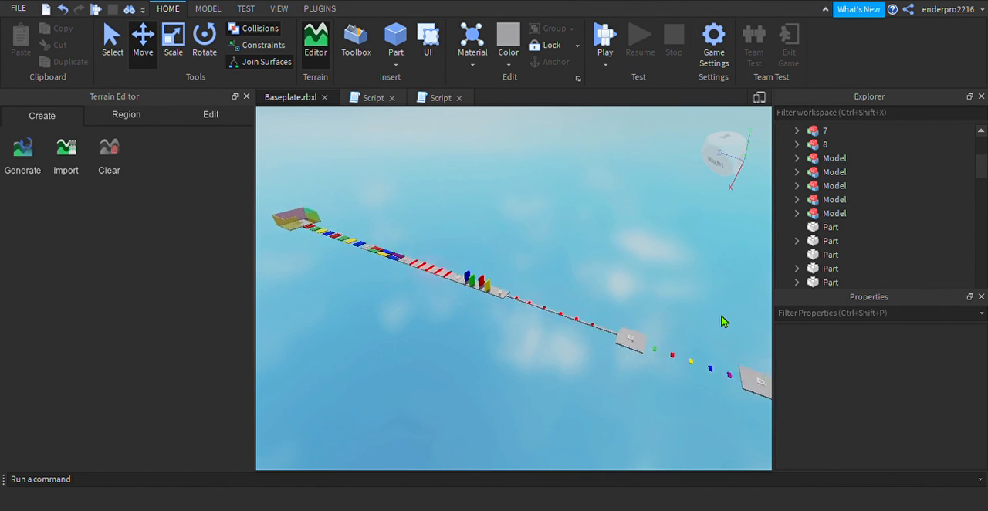
key("w")
key("a")
key("e")
key("a")
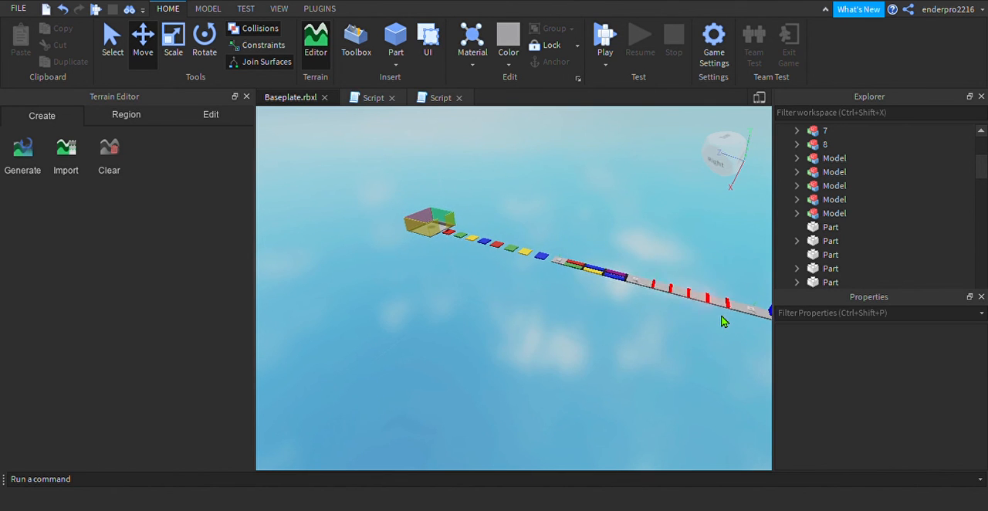
key("w")
key("w")
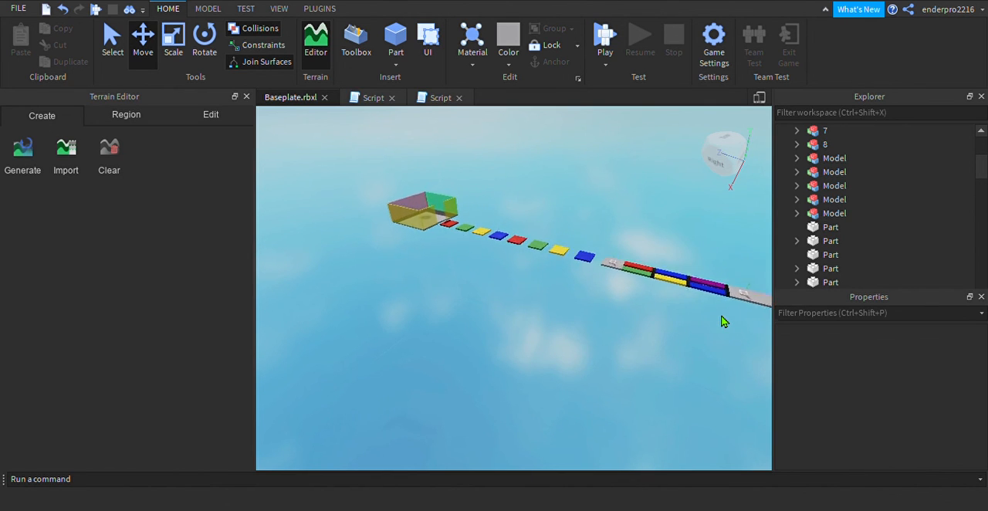
key("w")
key("a")
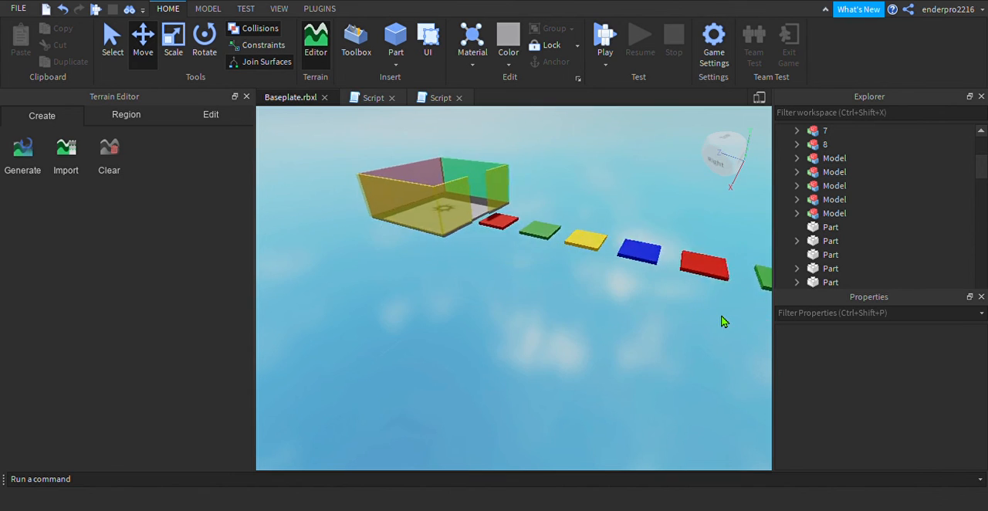
Examine the walled spawn area and the first colored jump platforms from above and close up
key("e")
key("s")
key("s")
key("q")
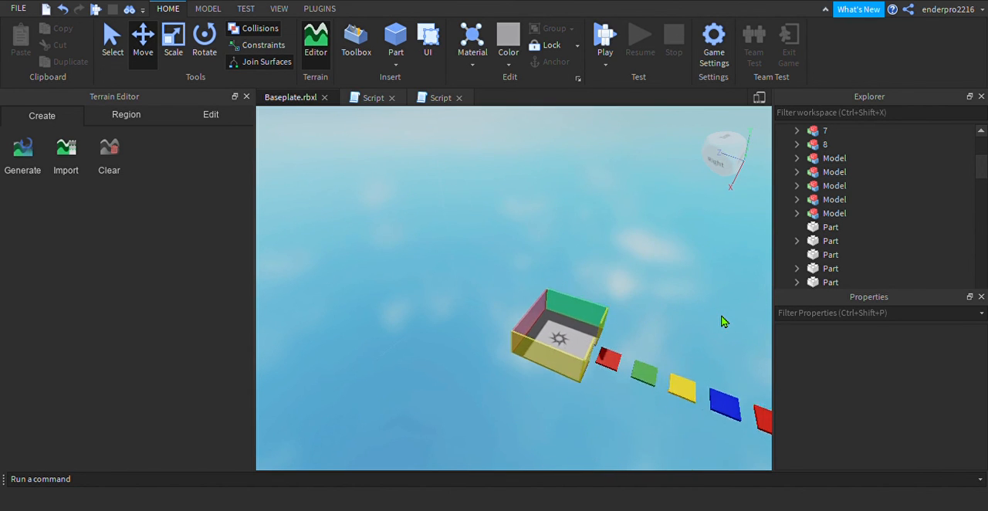
key("w")
key("d")
key("w")
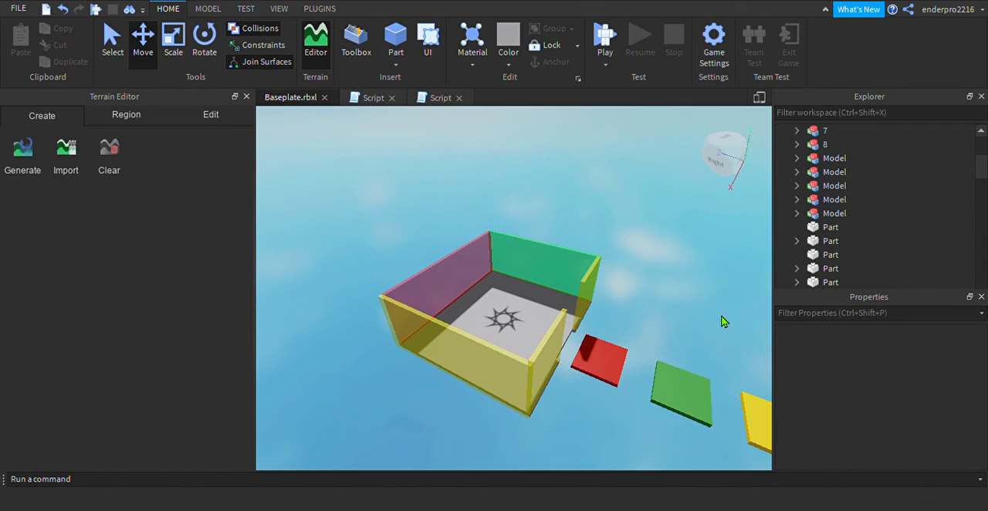
key("w")
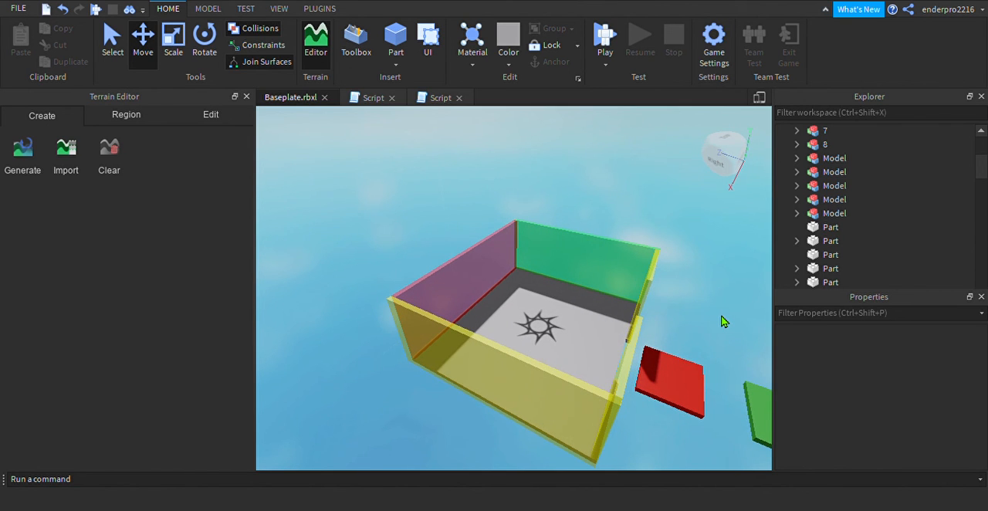